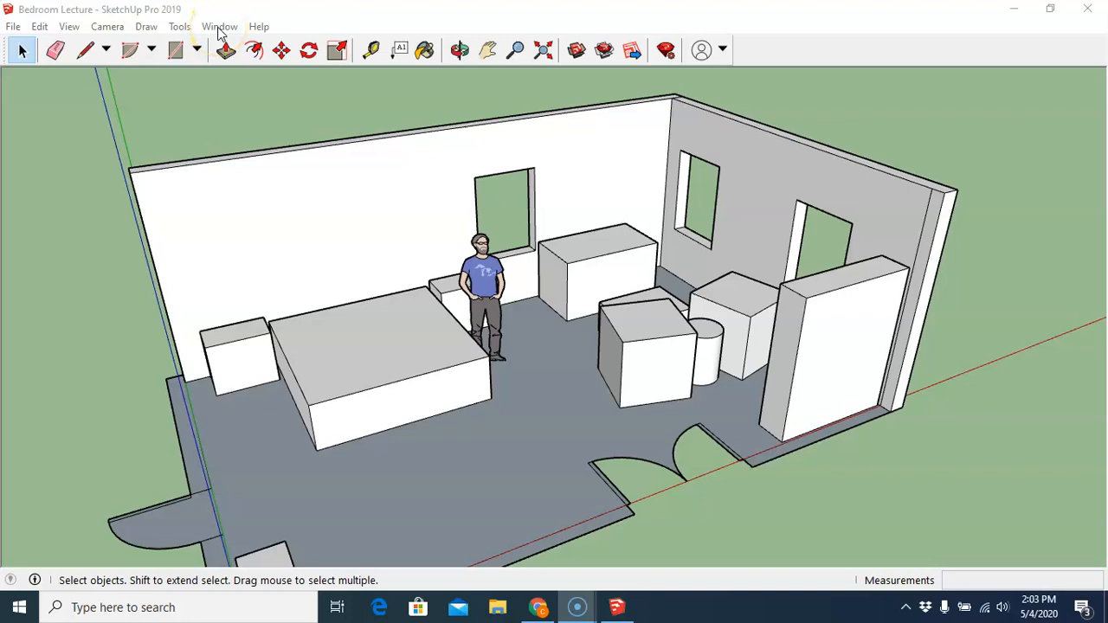
- Show the default tray beside the drawing area
left_click(220, 27)
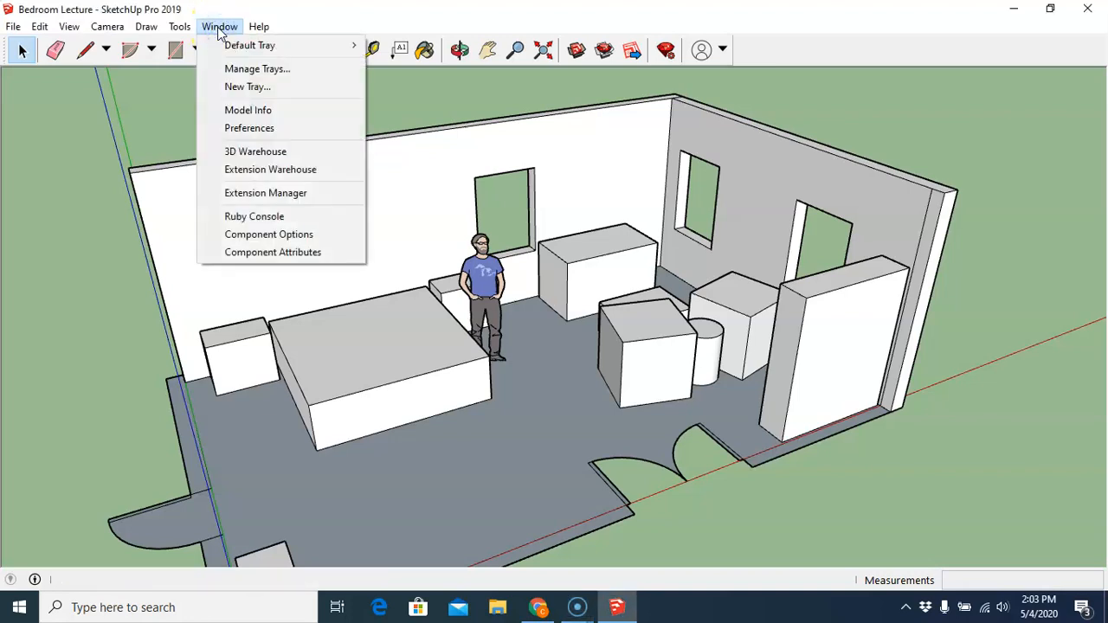
mouse_move(236, 50)
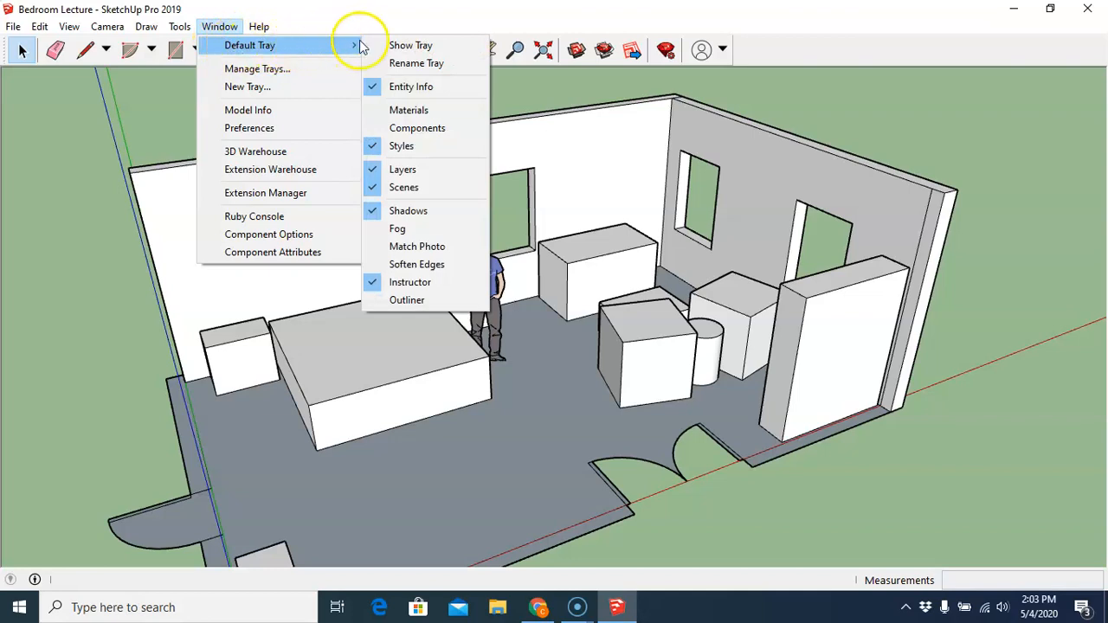
left_click(411, 48)
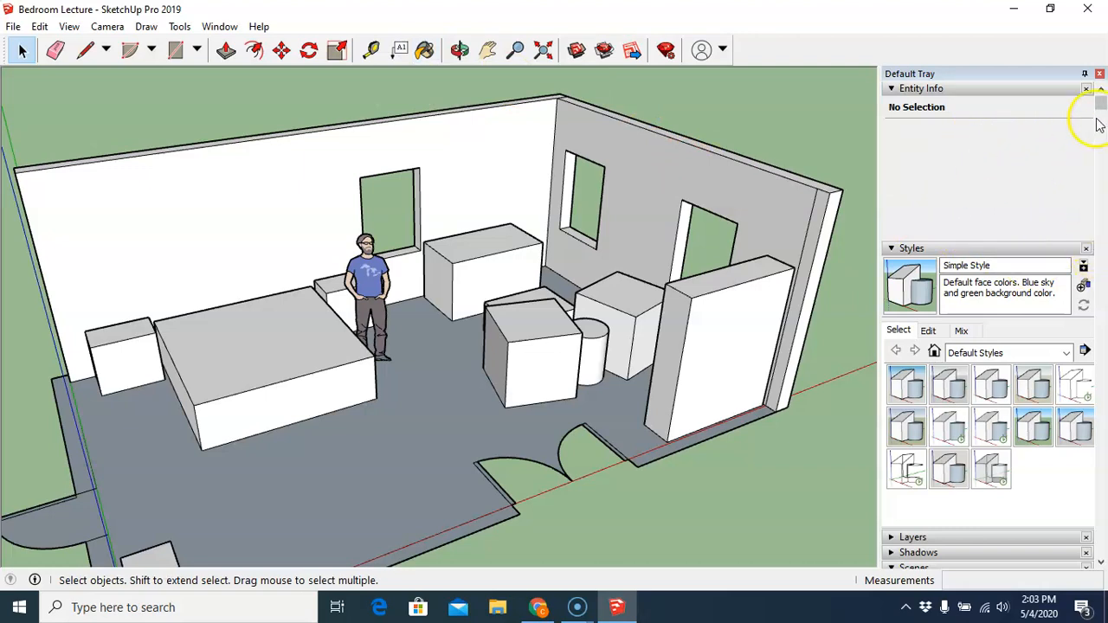
- Open the Scenes panel in the default tray
left_click_drag(1101, 104, 1102, 259)
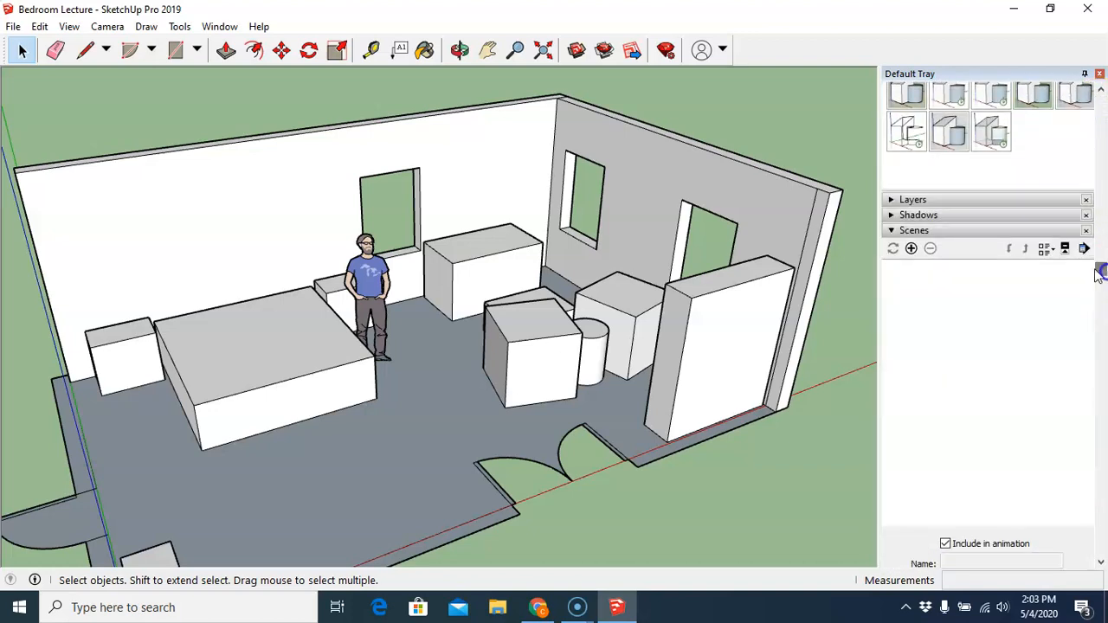
left_click(913, 232)
left_click_drag(1087, 273, 1090, 314)
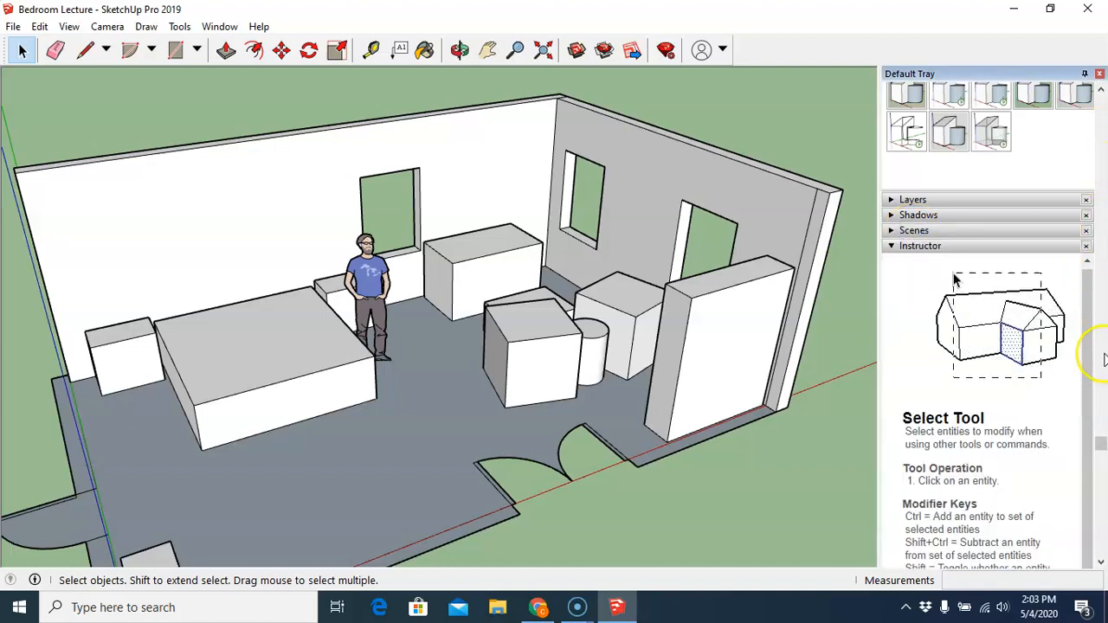
left_click_drag(1101, 443, 1101, 451)
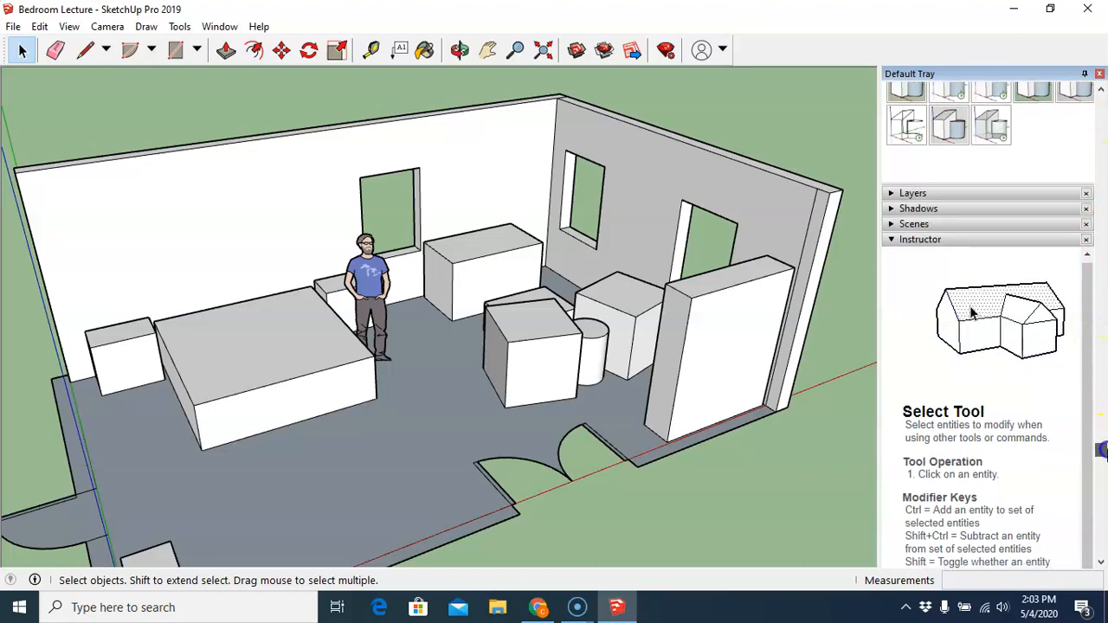
left_click(892, 223)
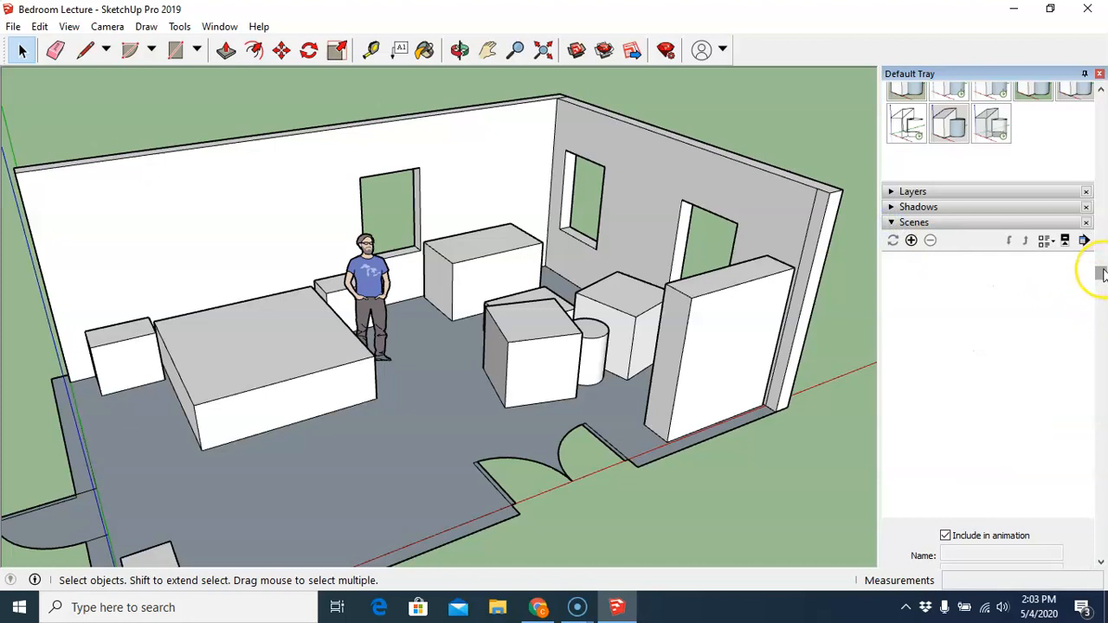
left_click_drag(1101, 273, 1101, 317)
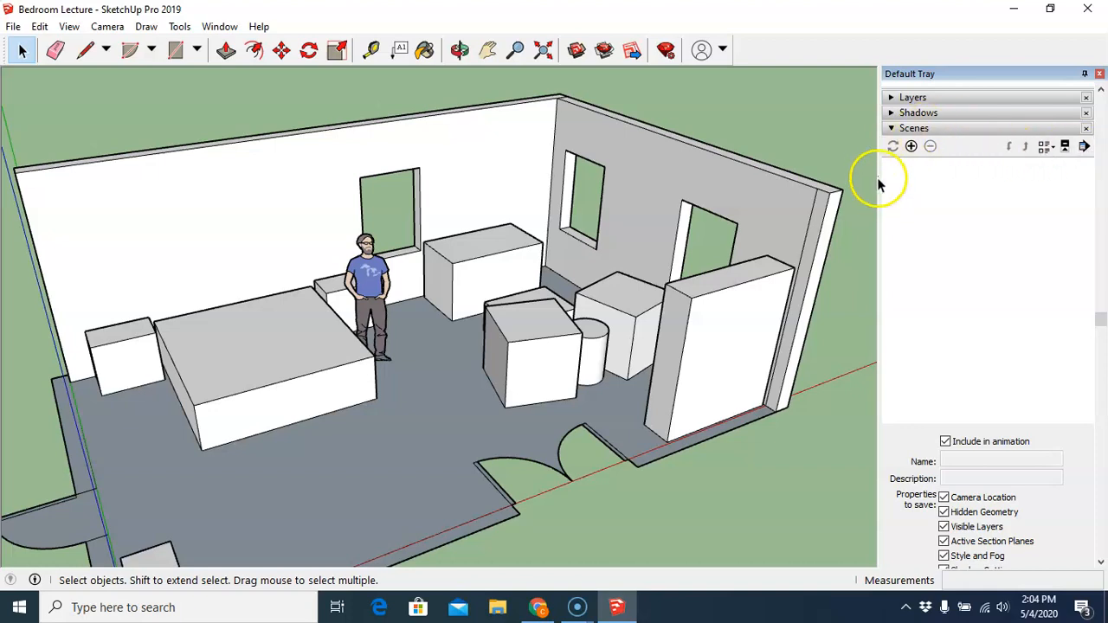
- Add a new scene from the current view and name it Base Drawing
left_click(910, 147)
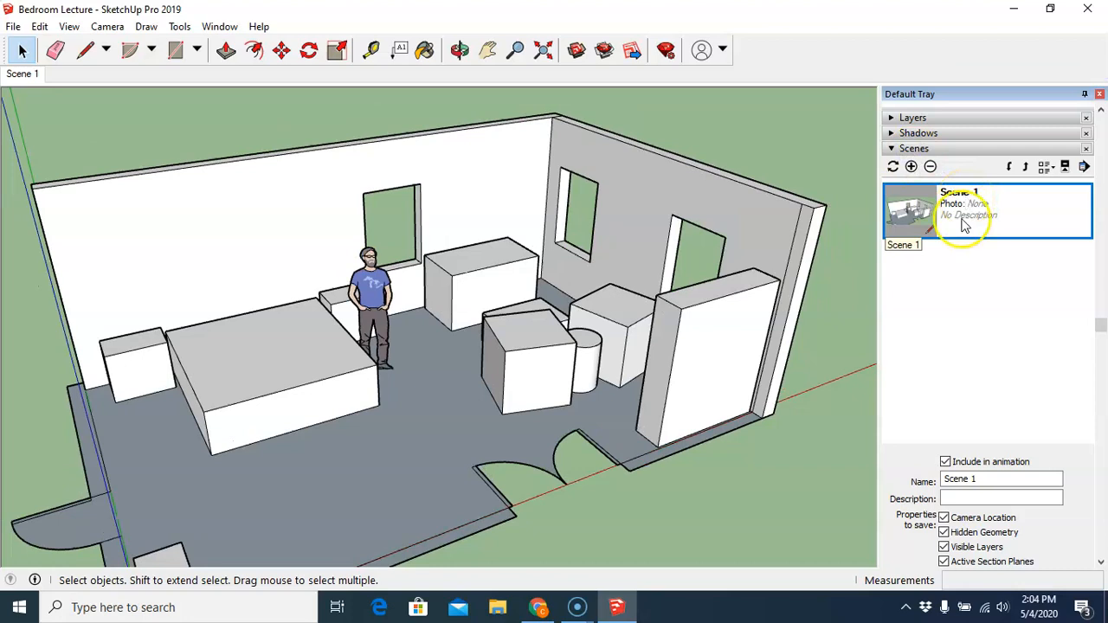
left_click_drag(984, 478, 945, 481)
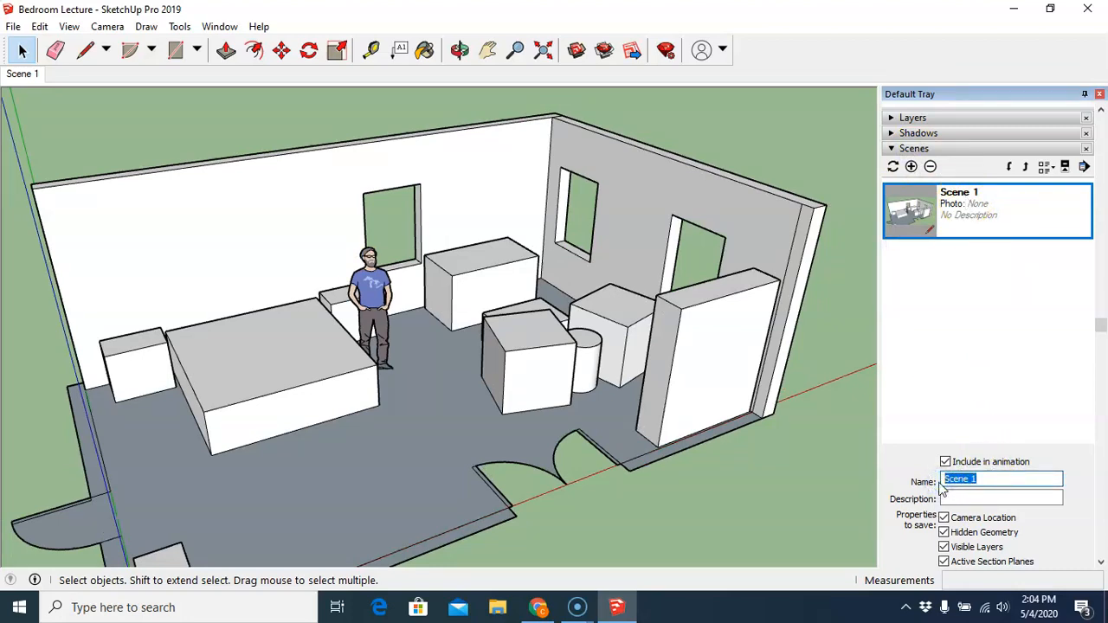
type("Base Drawing")
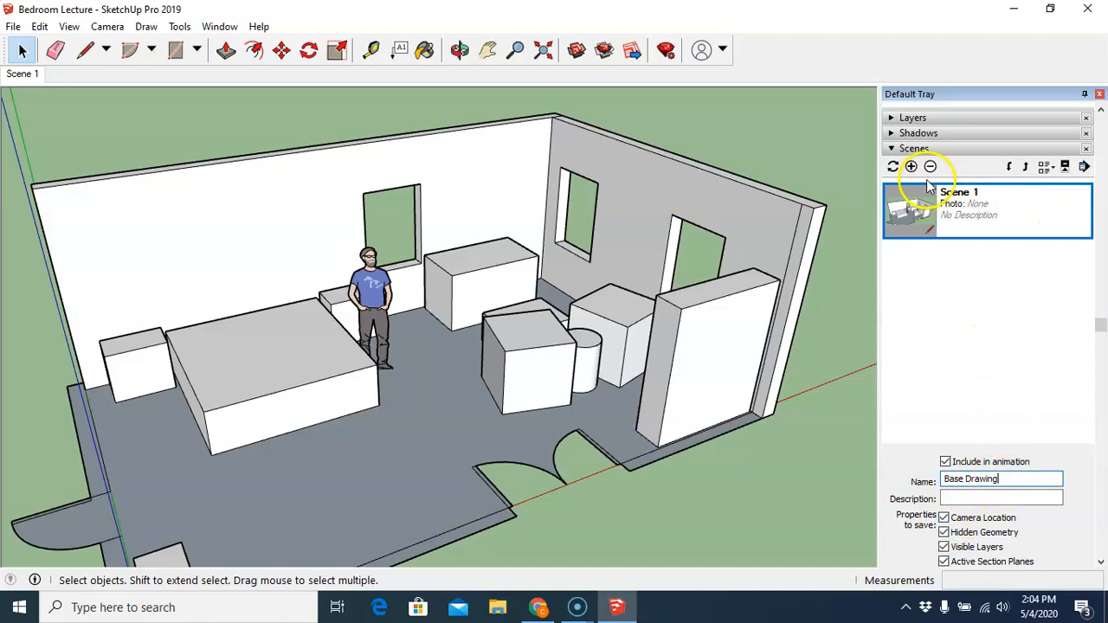
- Update the Base Drawing scene with all its saved properties
left_click(1085, 168)
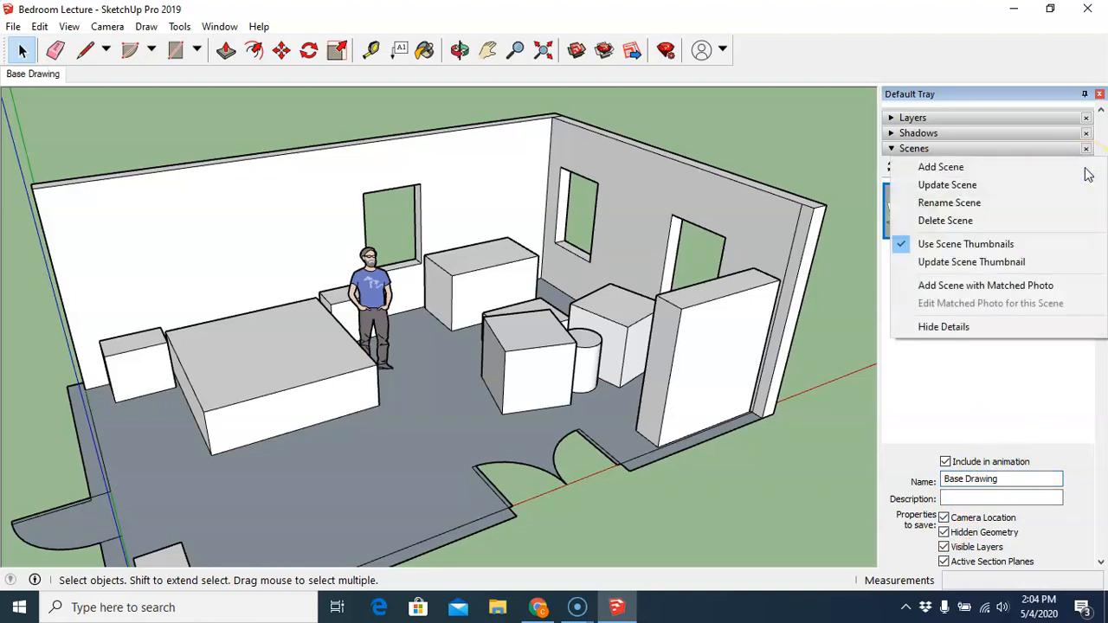
left_click(1026, 207)
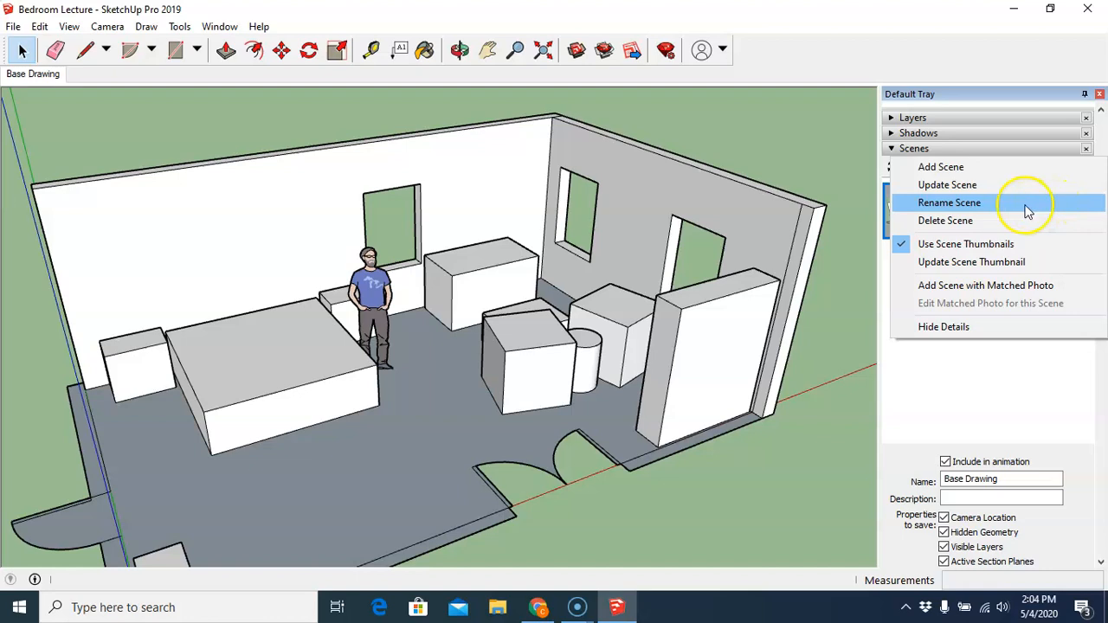
left_click(963, 187)
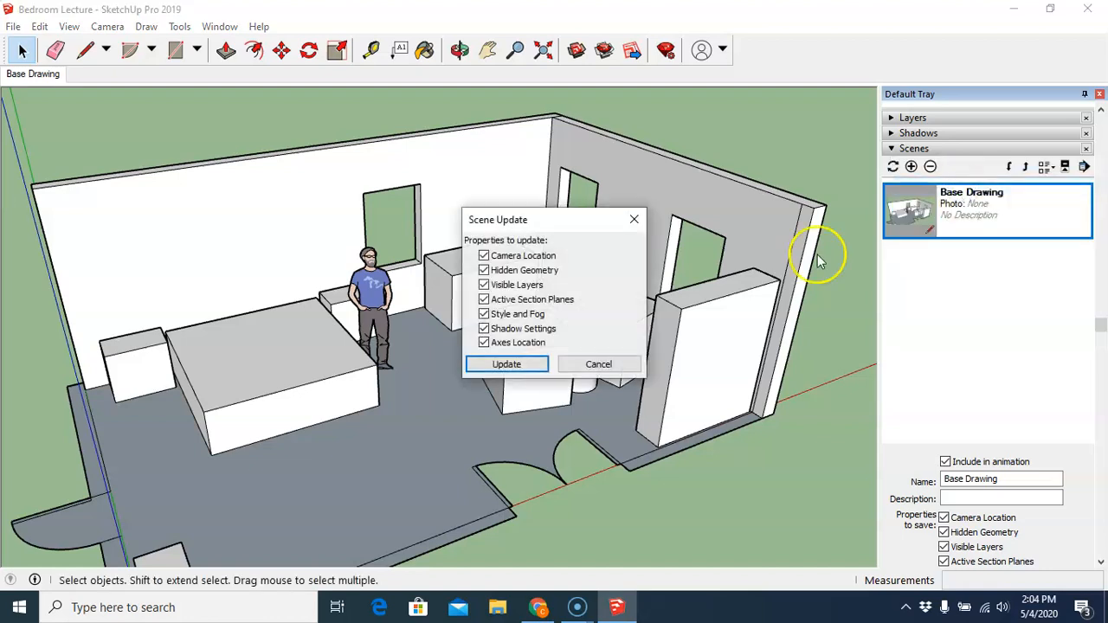
left_click(506, 365)
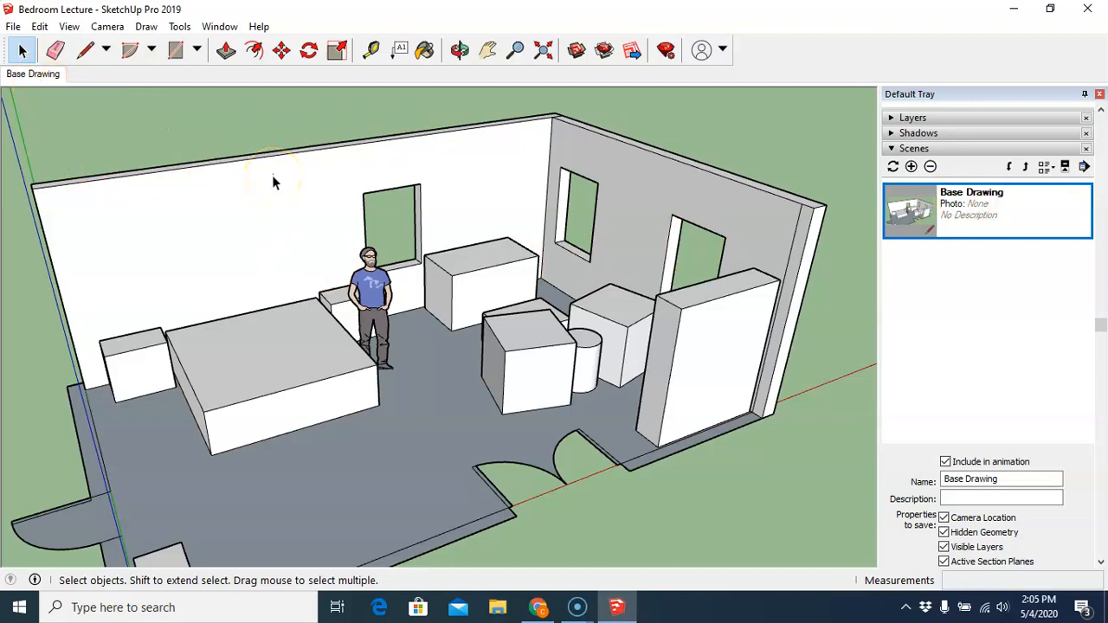
- Orbit the model away from the saved view, then return to the Base Drawing scene
left_click(459, 50)
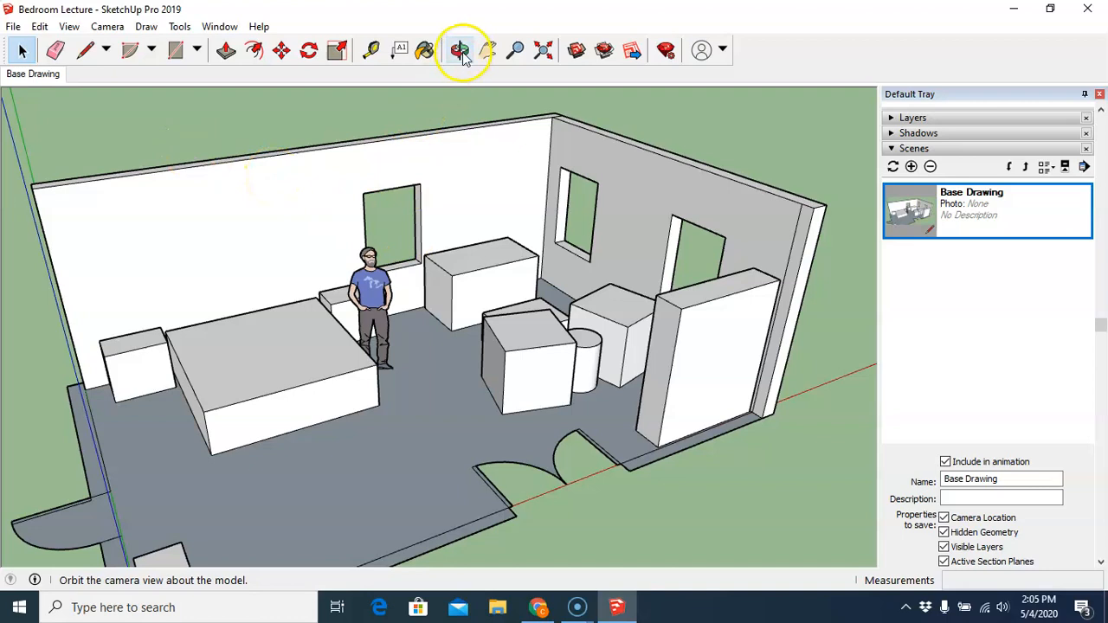
key("space")
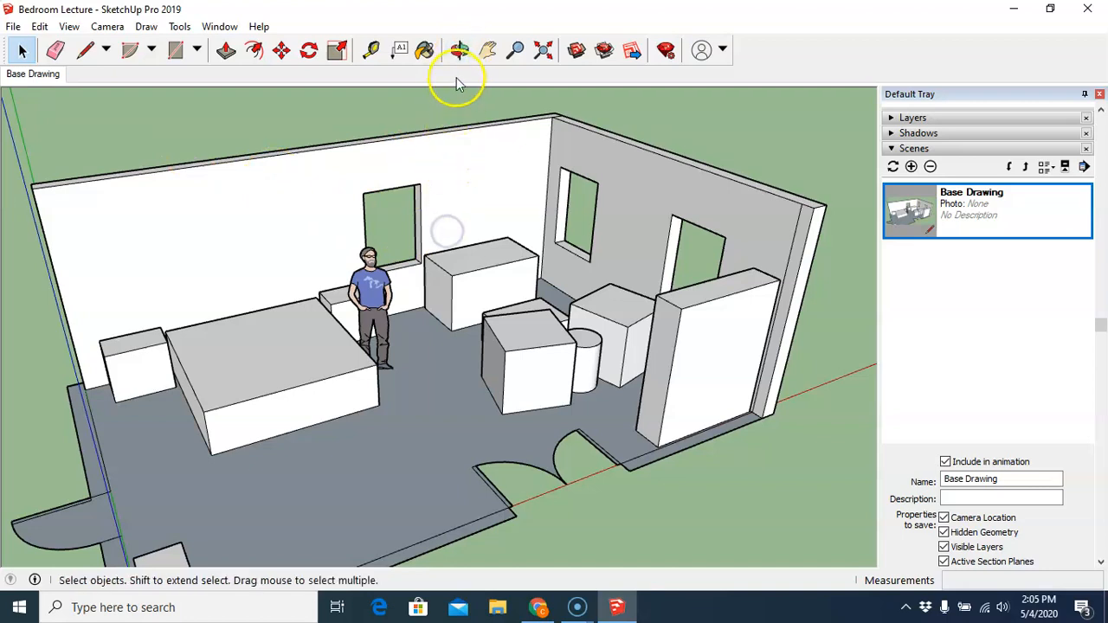
left_click(460, 50)
left_click_drag(450, 108, 580, 288)
mouse_move(516, 378)
left_mouse_down()
mouse_move(737, 312)
mouse_move(732, 198)
mouse_move(620, 362)
mouse_move(635, 354)
left_mouse_up()
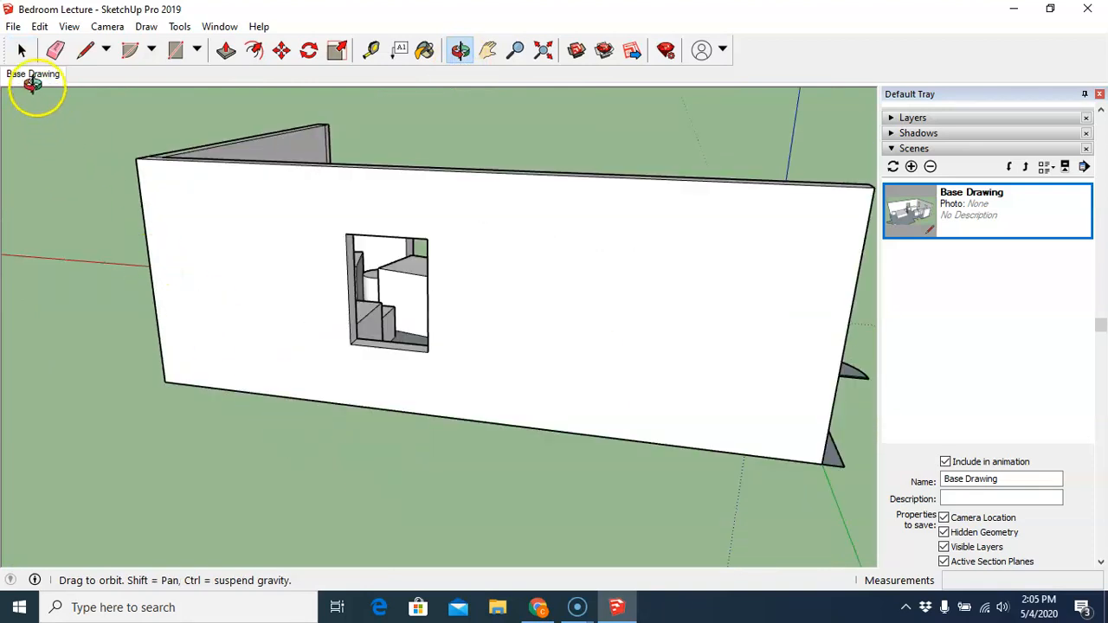
left_click(35, 76)
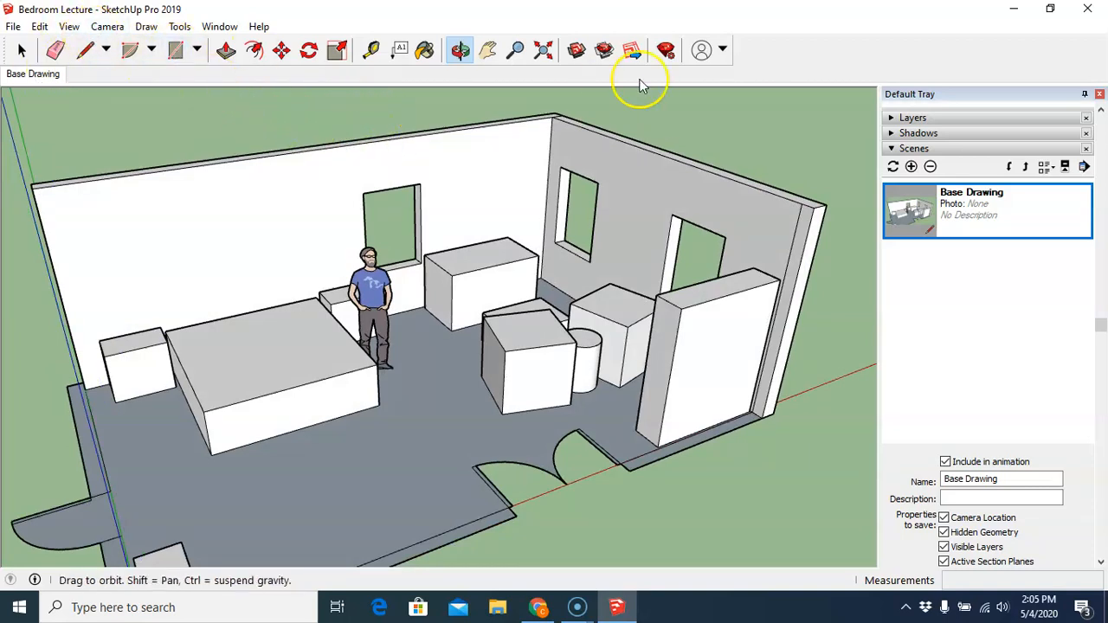
- Add a second scene and name it Plan View
left_click(910, 167)
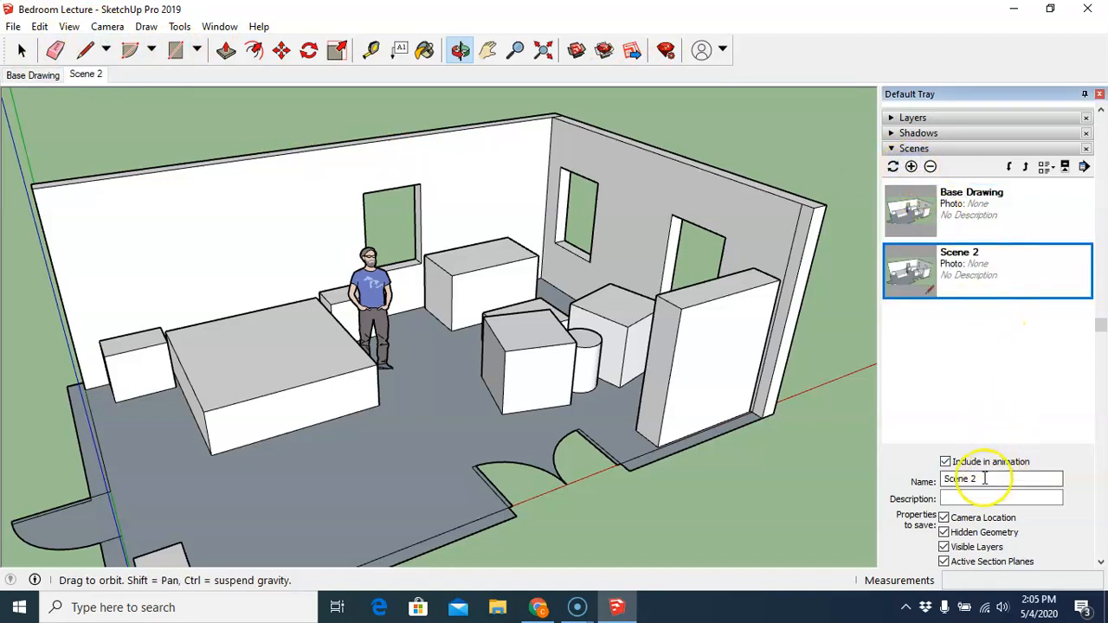
left_click_drag(983, 479, 942, 480)
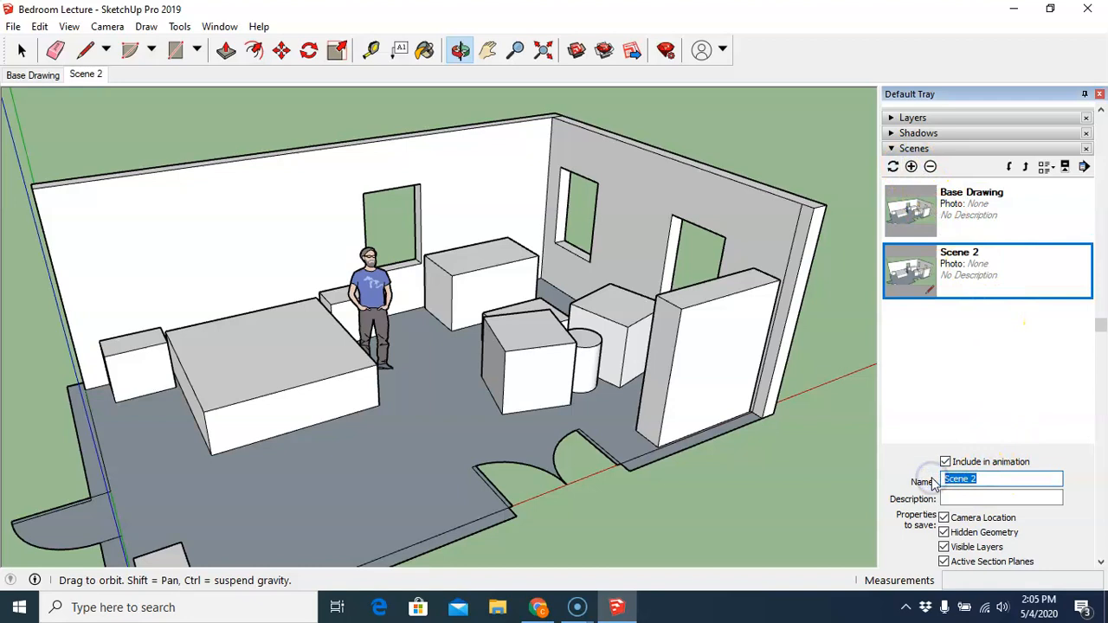
type("Plan View")
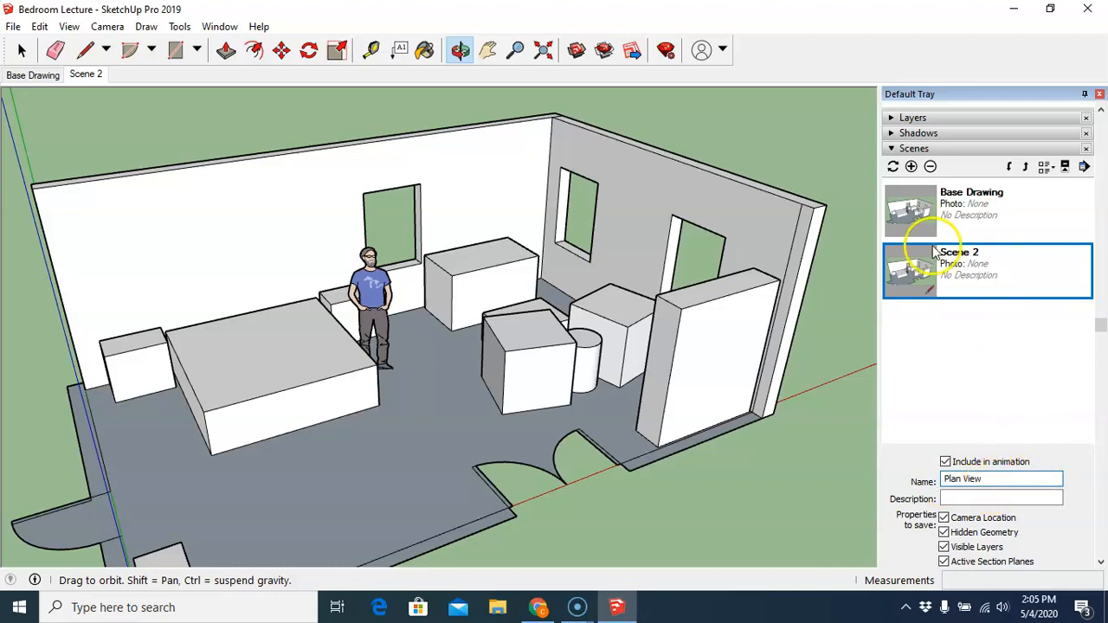
left_click(894, 168)
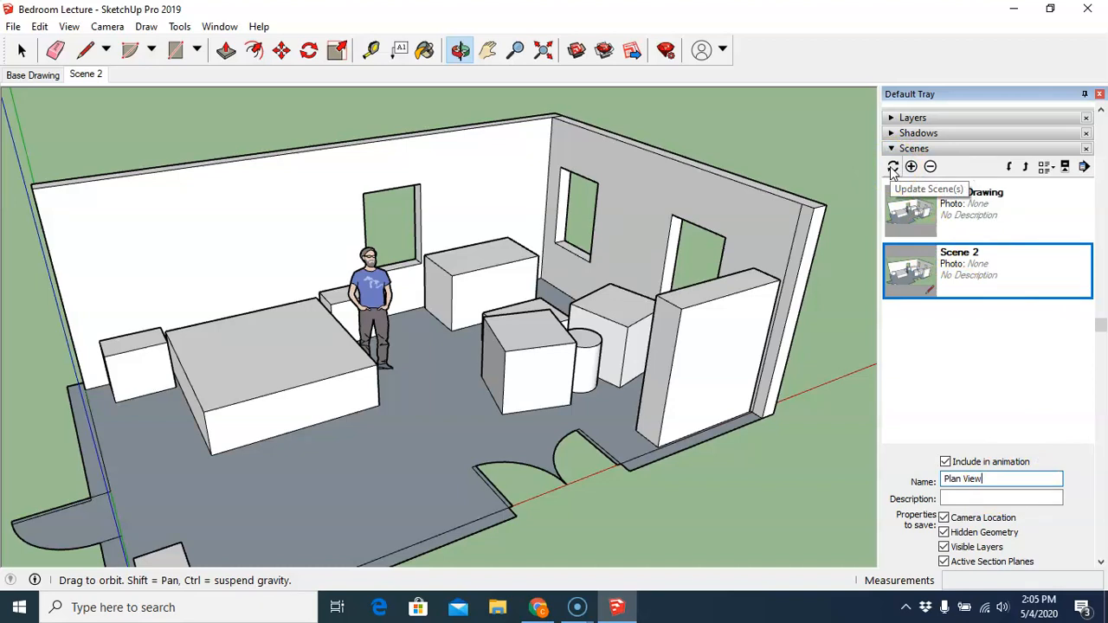
left_click(894, 168)
left_click(507, 366)
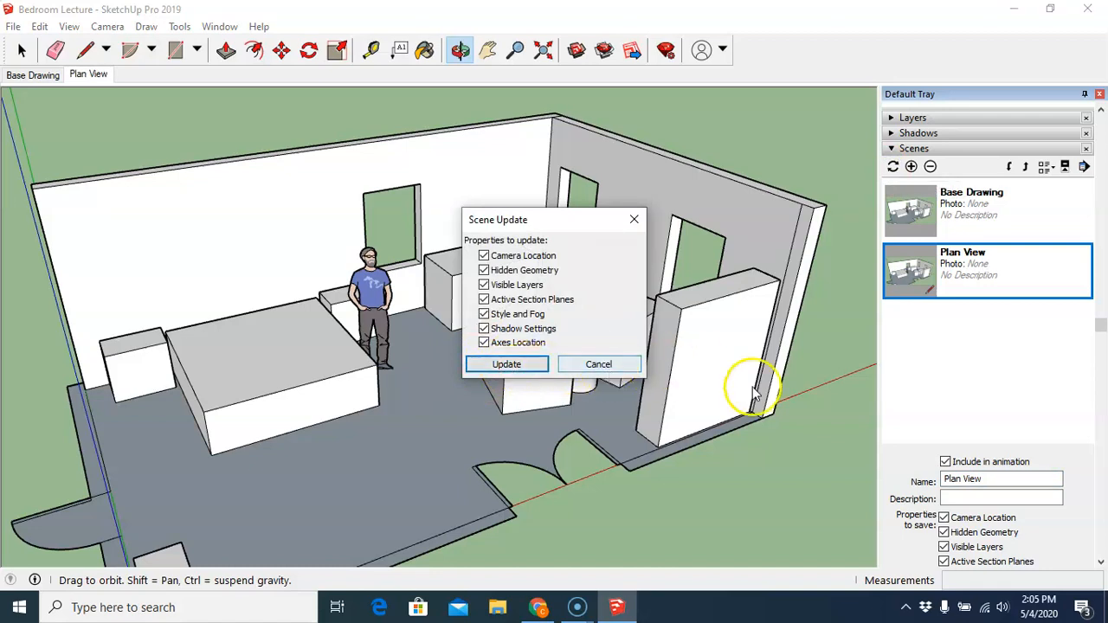
left_click(634, 222)
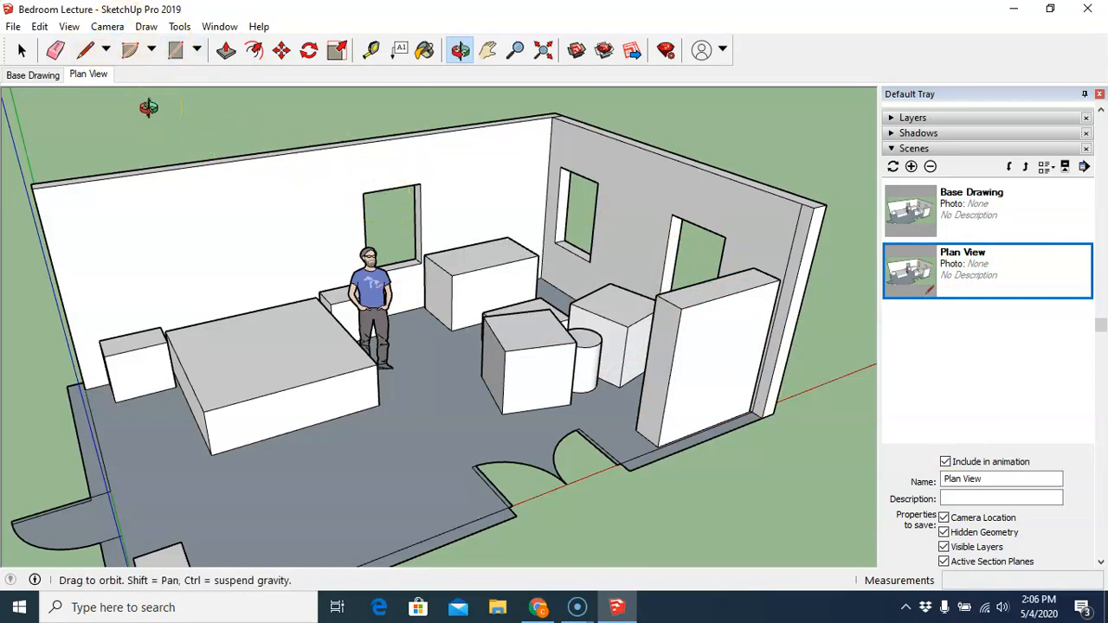
- Switch to a parallel-projection top view and update the Plan View scene with it
left_click(108, 27)
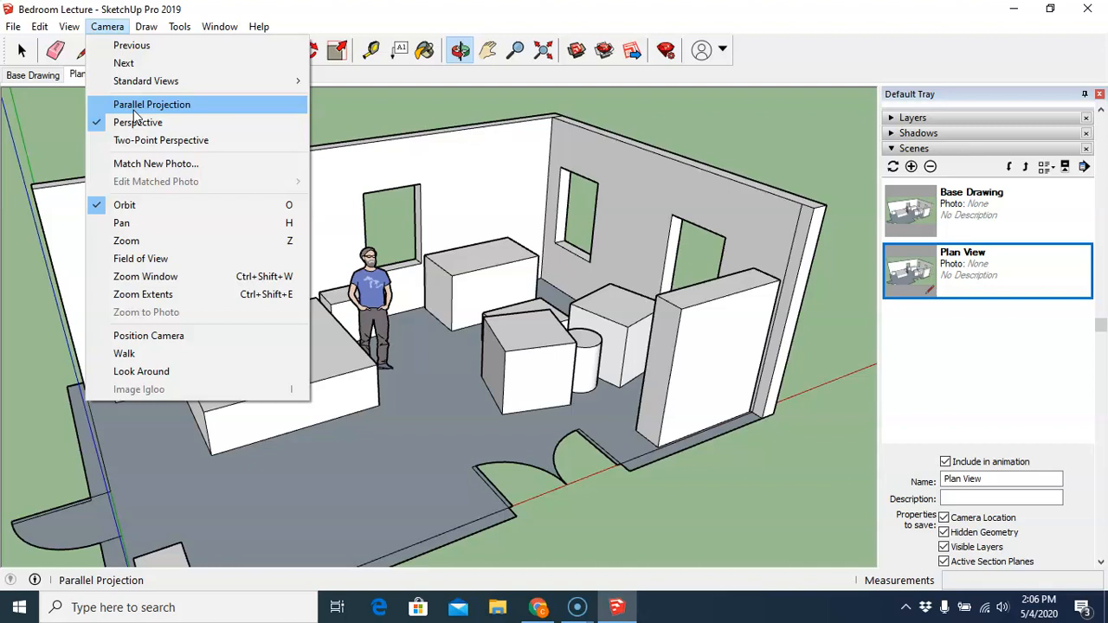
left_click(134, 108)
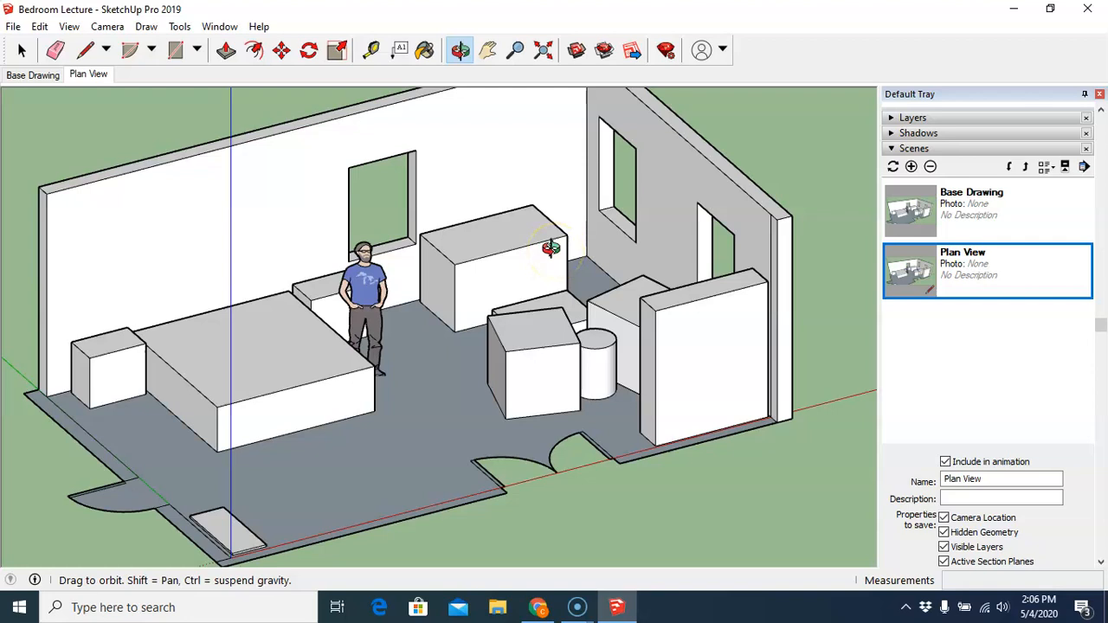
left_click(107, 26)
mouse_move(138, 82)
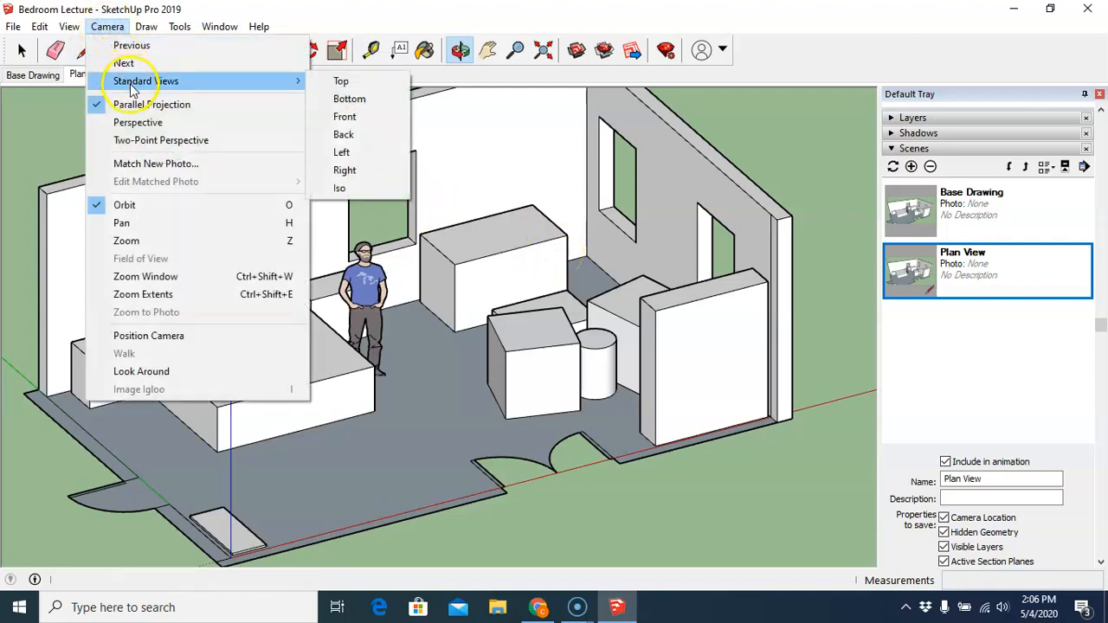
left_click(349, 82)
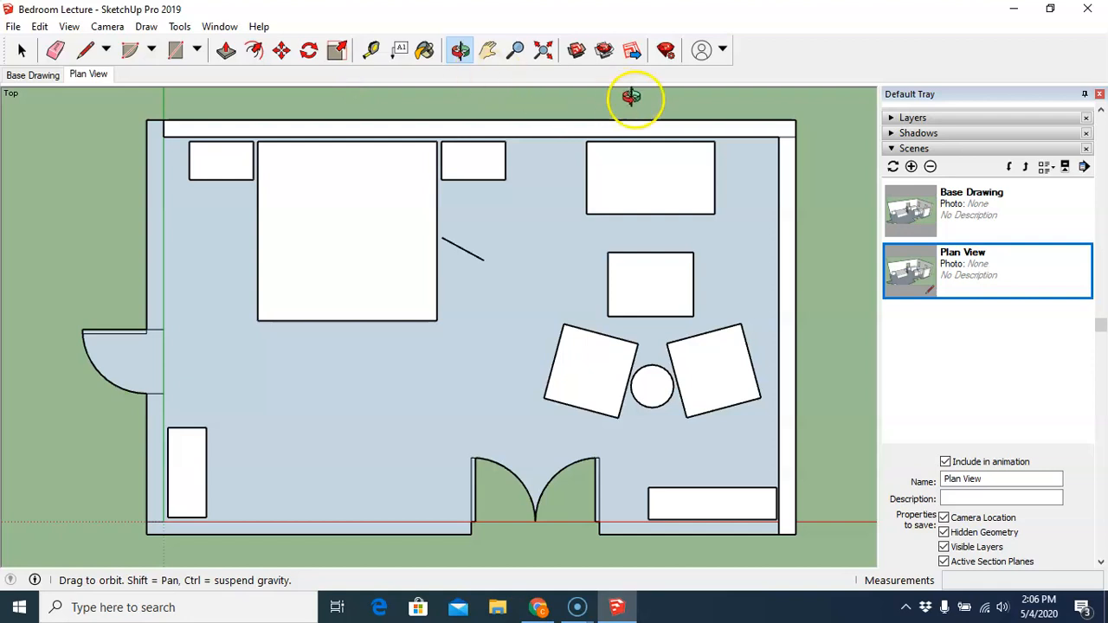
left_click(893, 166)
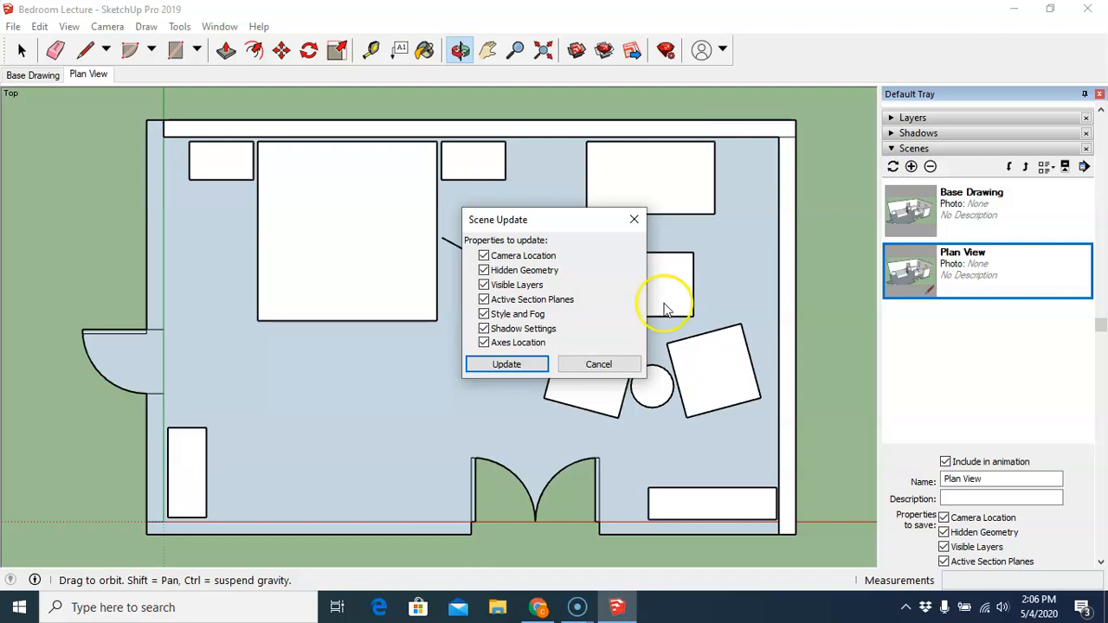
left_click(506, 363)
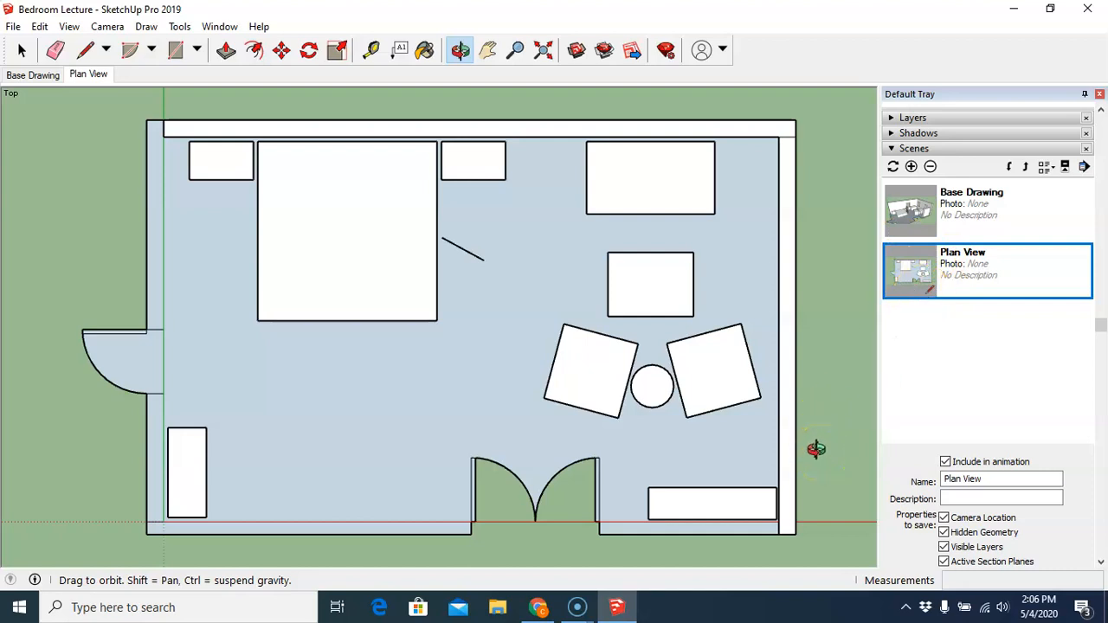
- Add a third scene and name it Bed Wall View
left_click(911, 167)
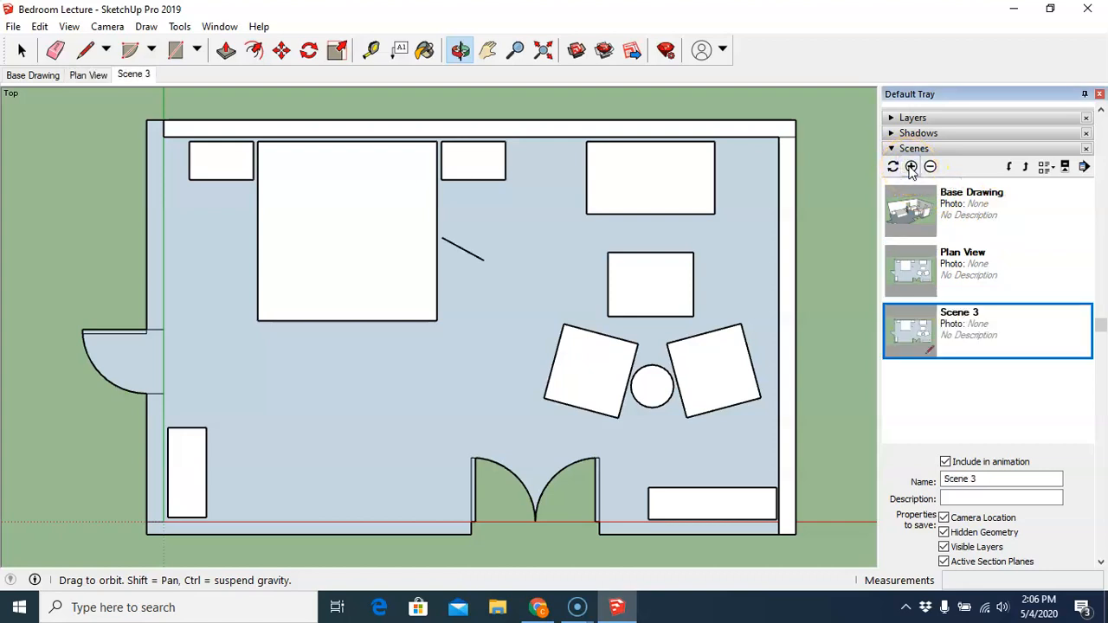
left_click(985, 478)
left_click_drag(985, 479, 943, 483)
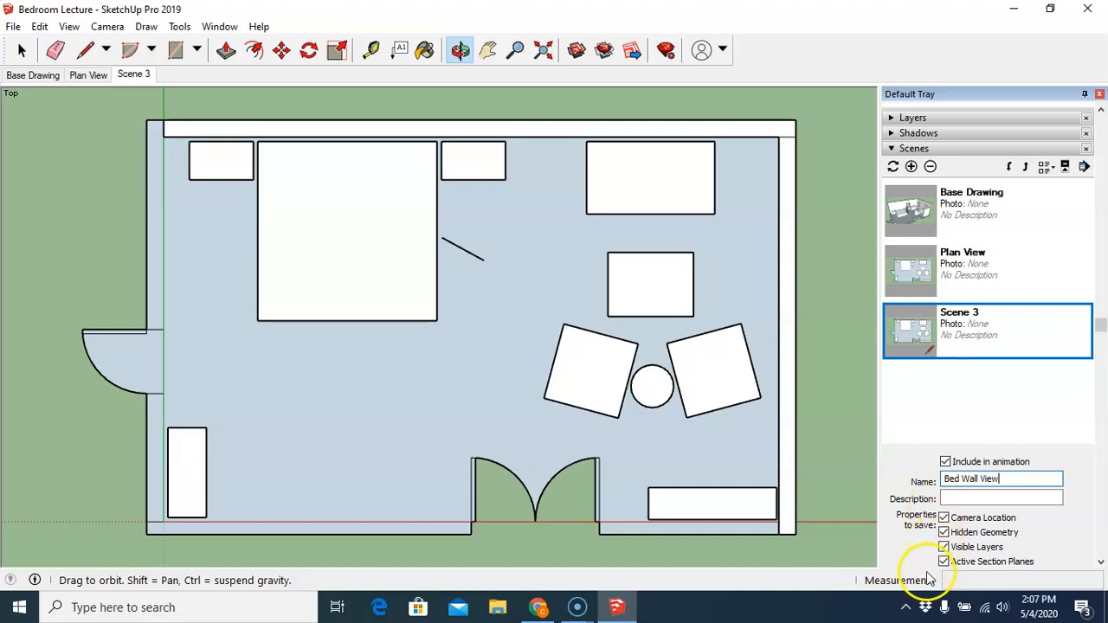
left_click(108, 26)
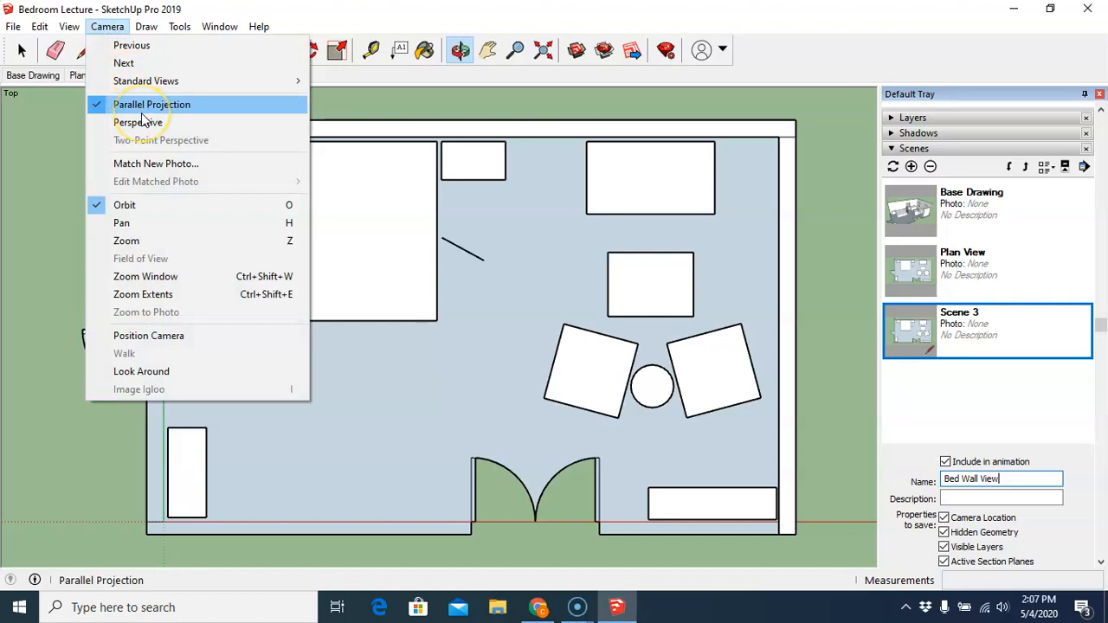
mouse_move(148, 81)
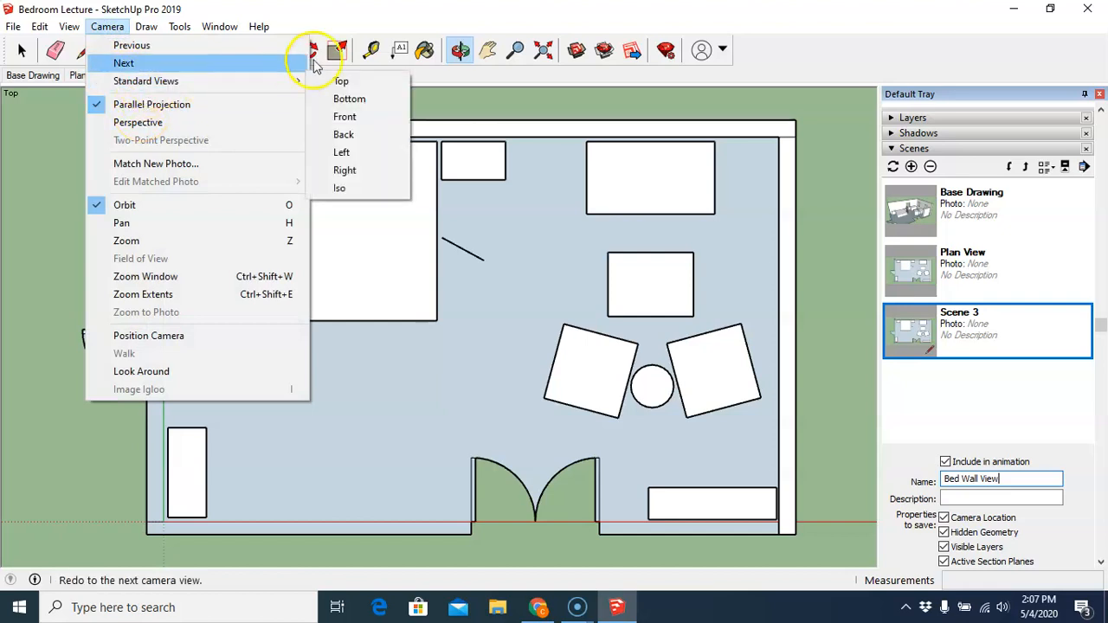
left_click(207, 104)
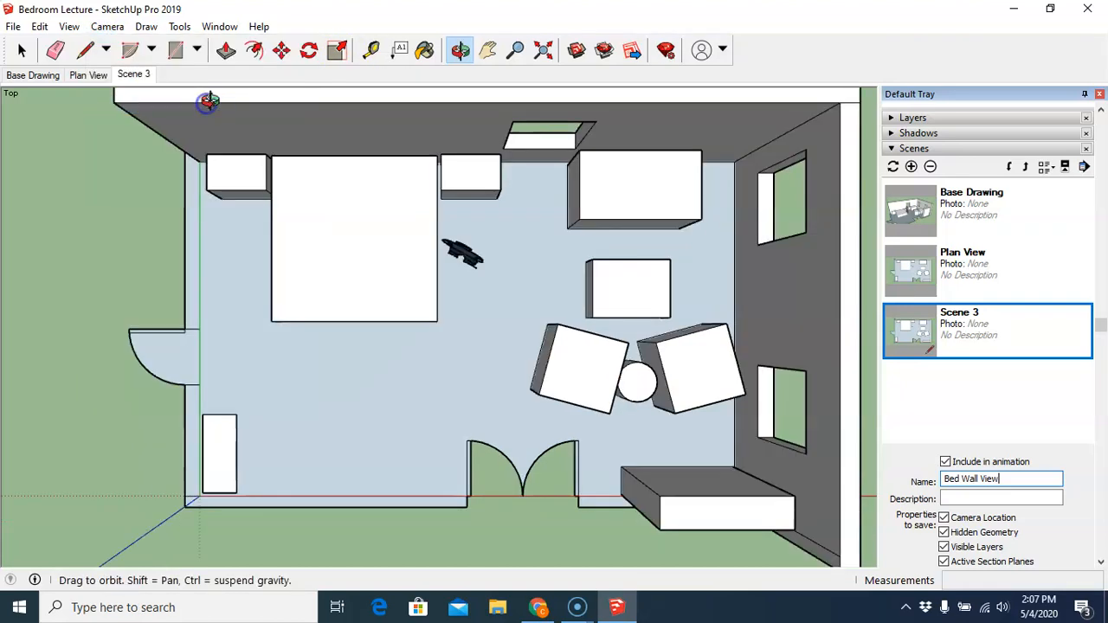
left_click(102, 26)
left_click(115, 104)
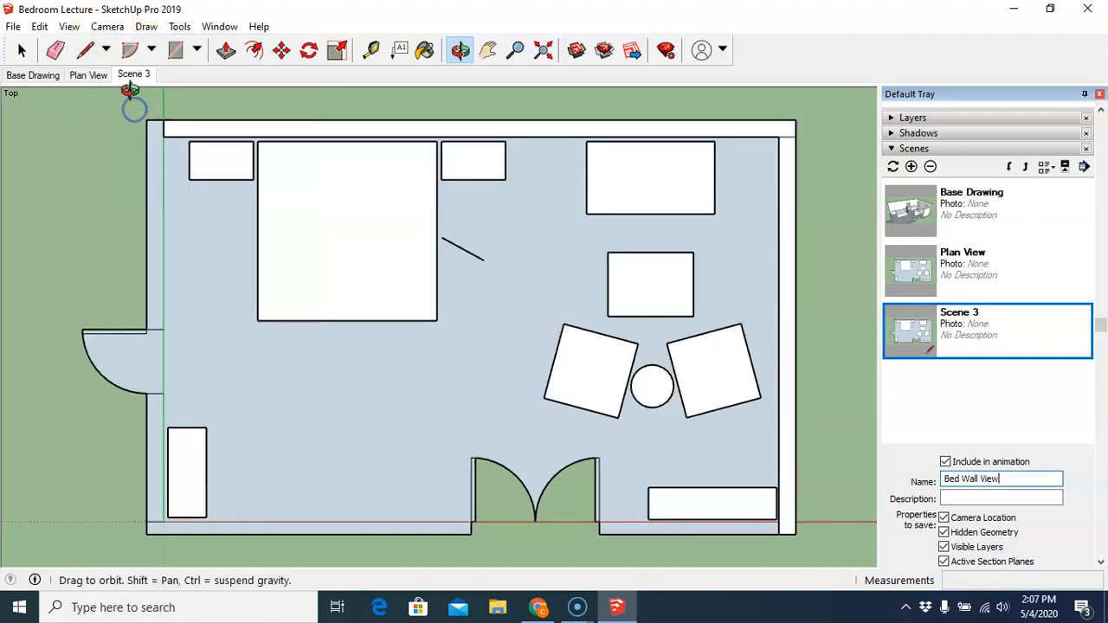
- Switch to the Front standard view and update the Bed Wall View scene with all properties
left_click(107, 26)
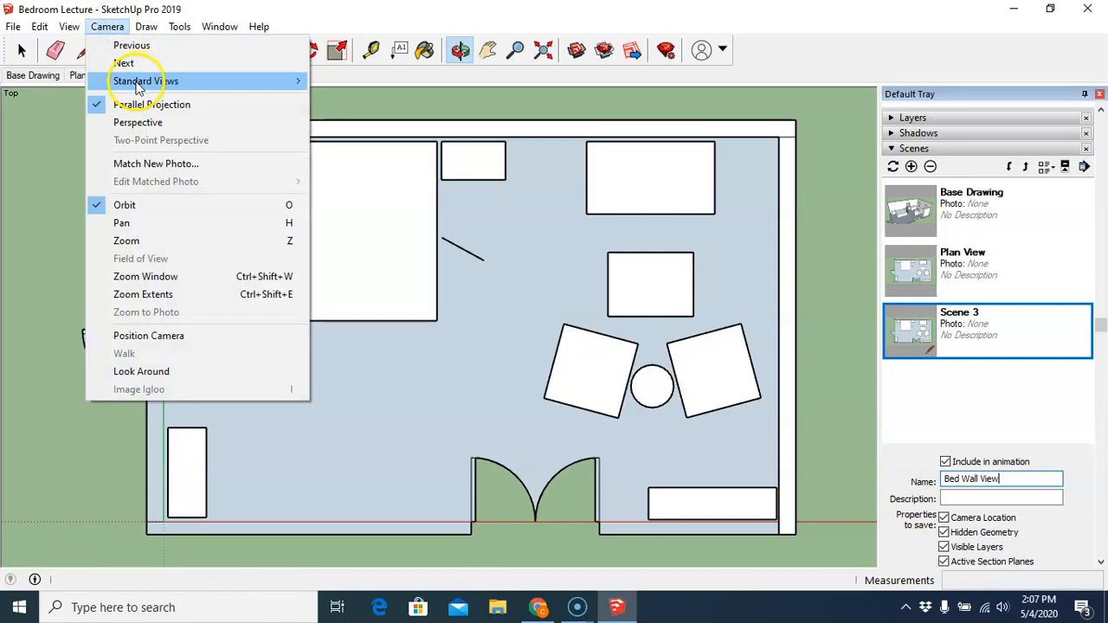
mouse_move(141, 82)
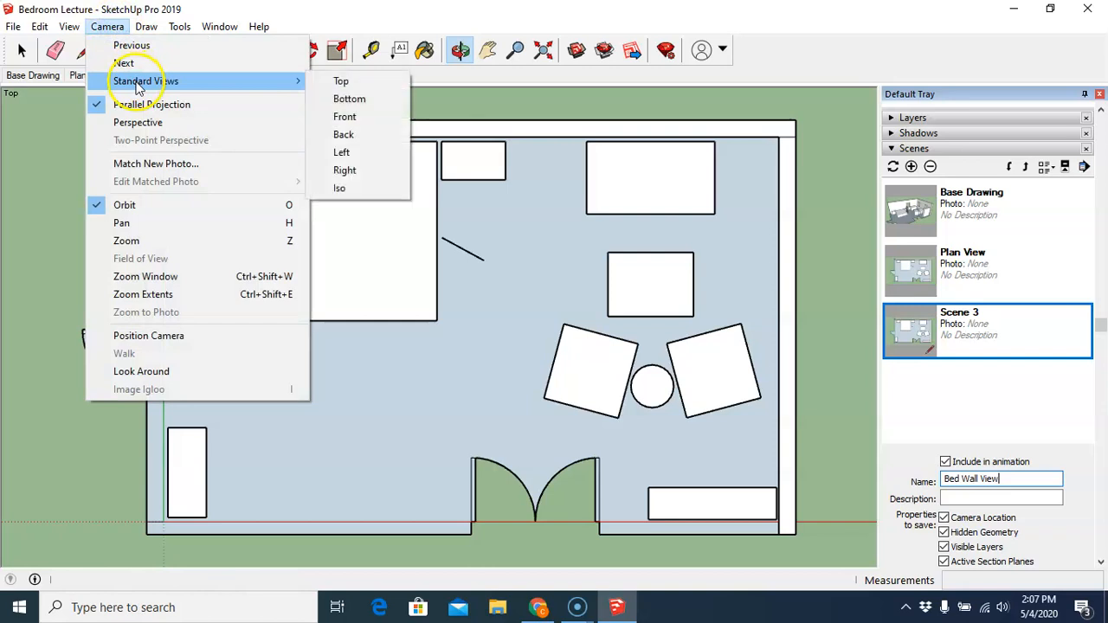
left_click(346, 121)
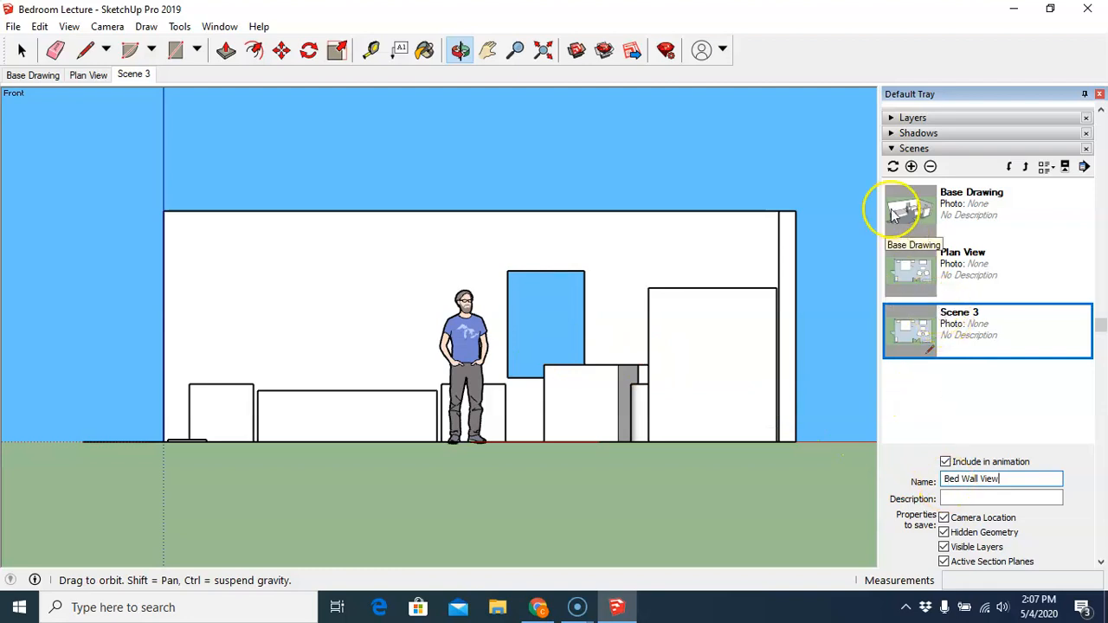
left_click(894, 167)
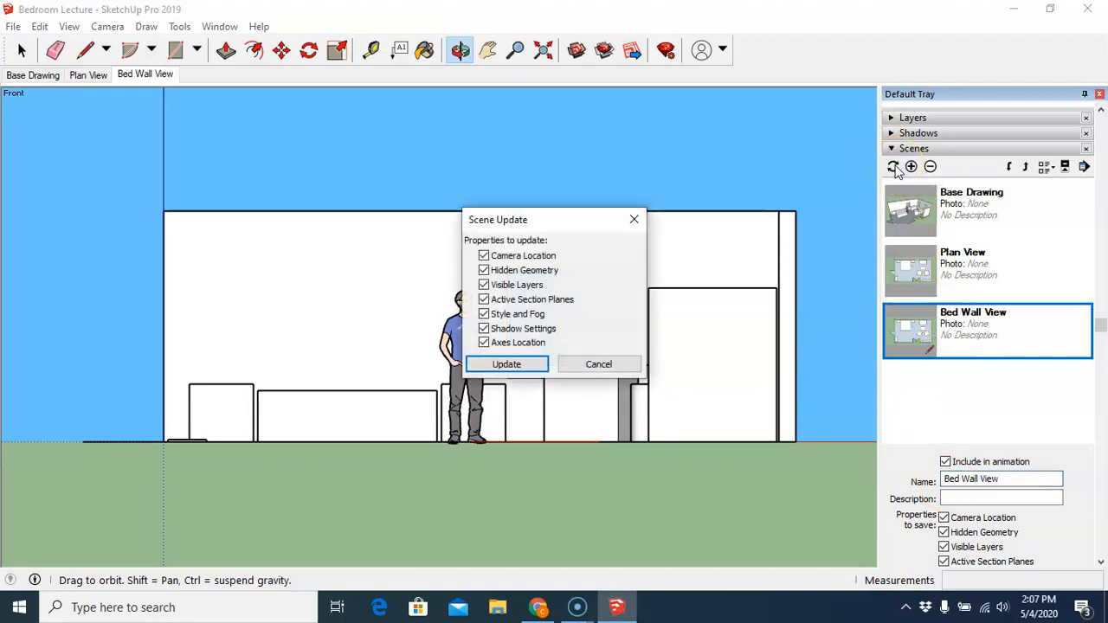
left_click(508, 364)
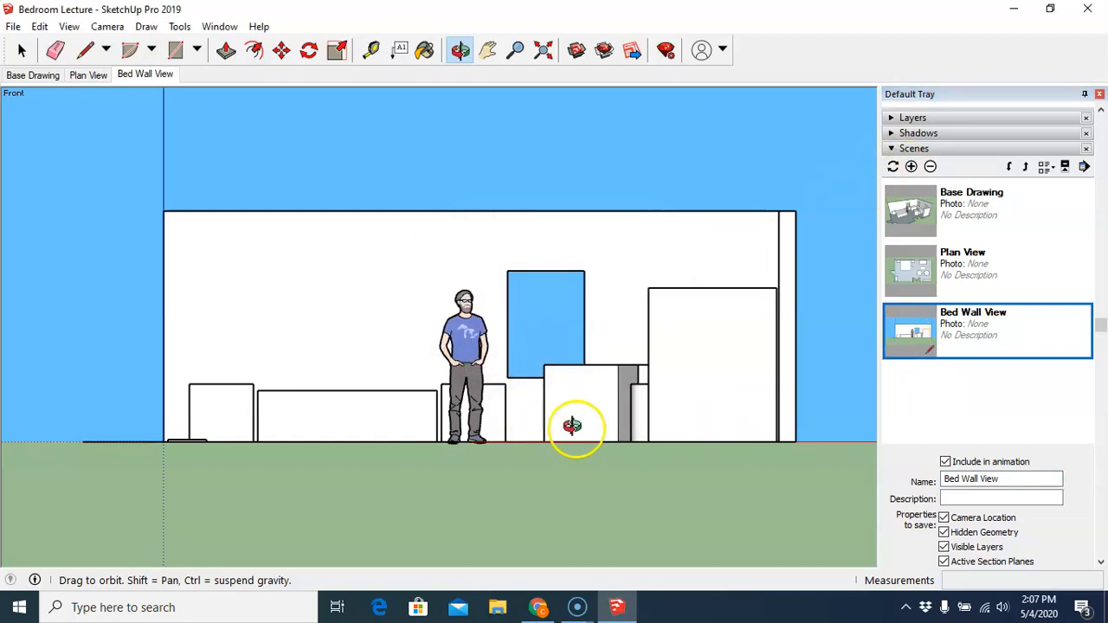
- Add a fourth scene and name it Window Wall View
left_click(910, 167)
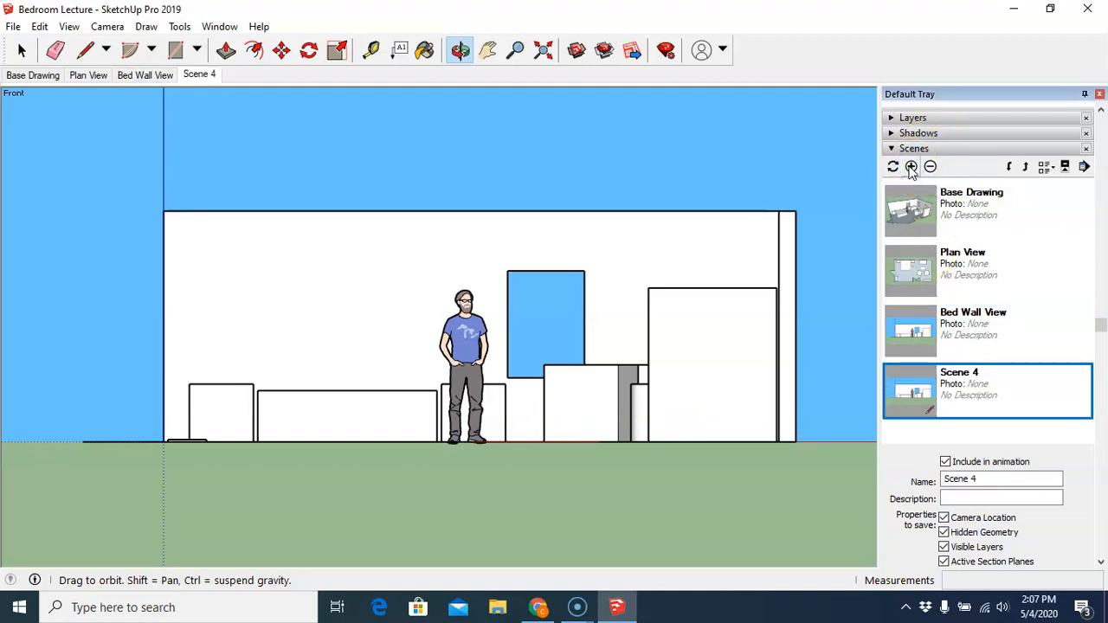
left_click_drag(984, 479, 910, 481)
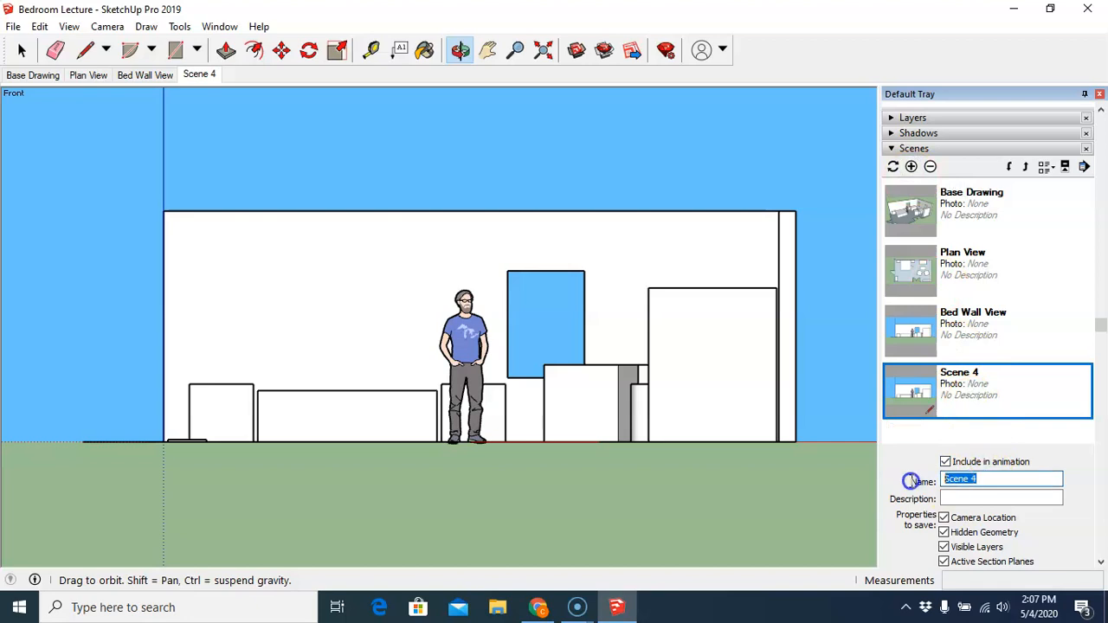
type("Window Wall View")
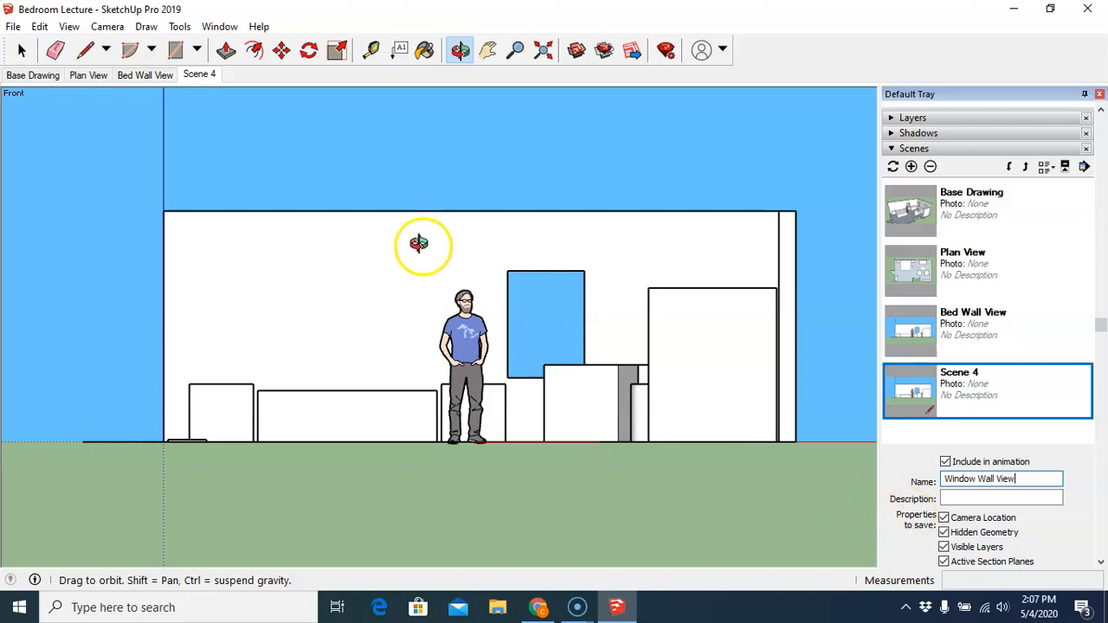
left_click(107, 26)
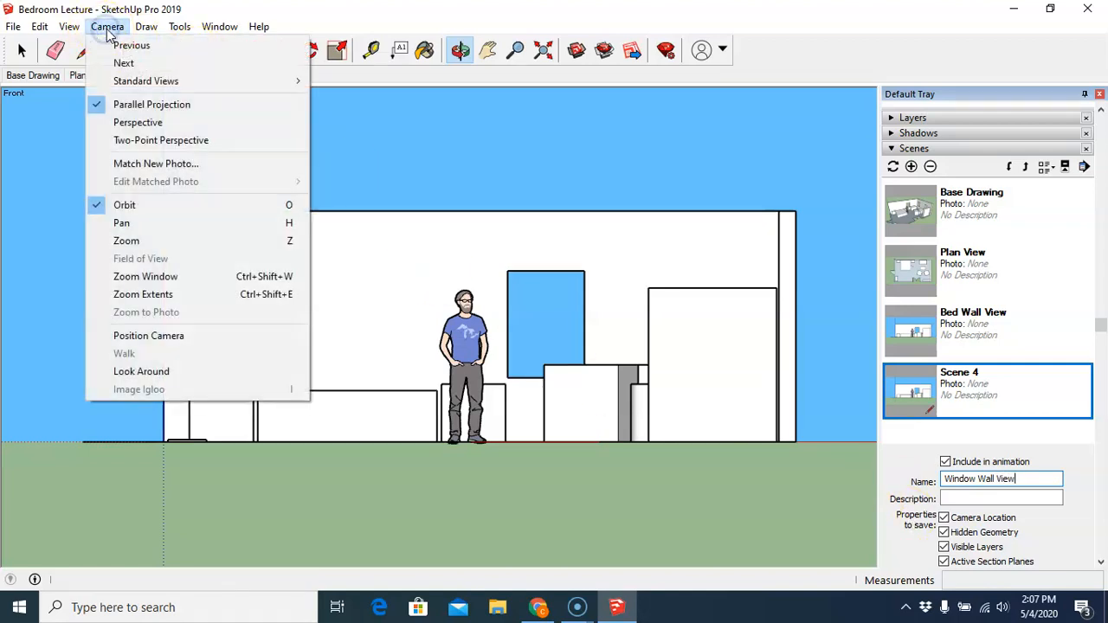
mouse_move(148, 81)
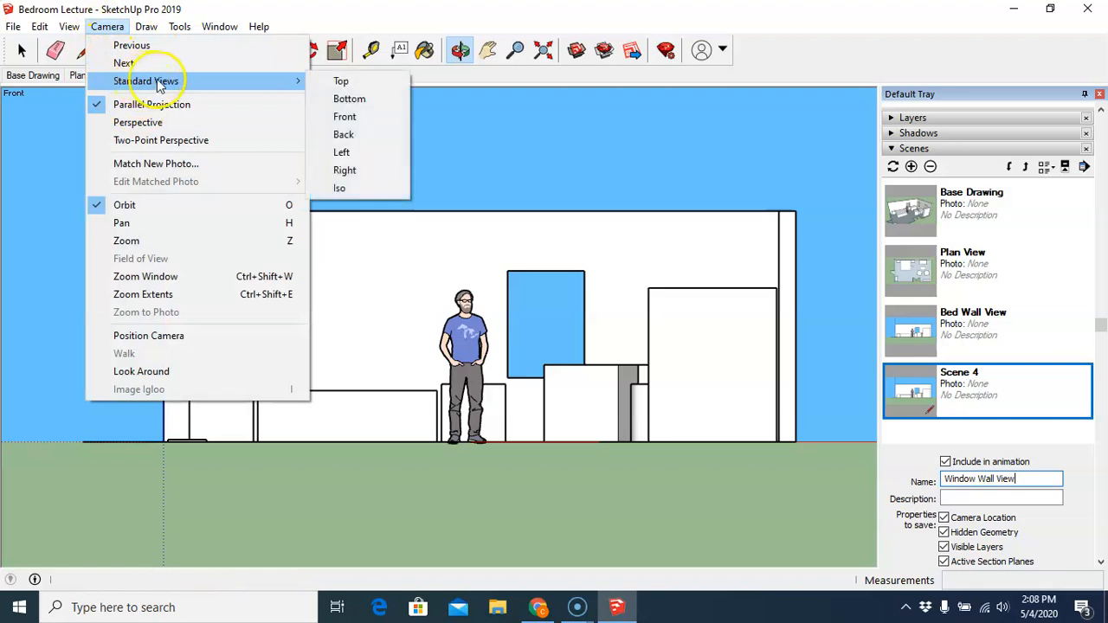
left_click(344, 170)
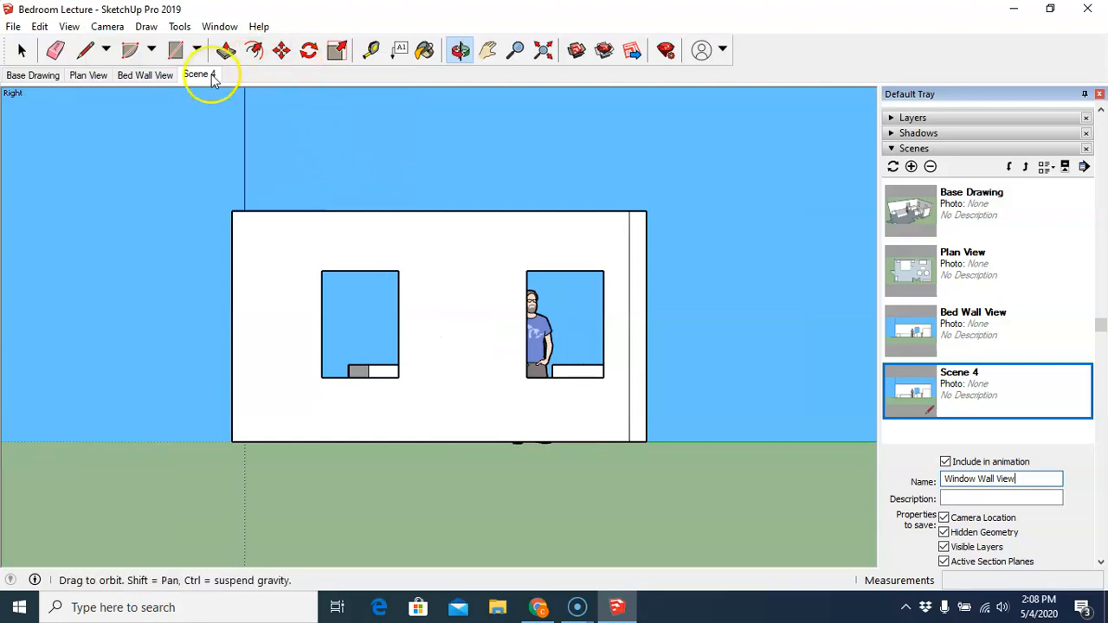
- Switch to the Left standard view and update the Window Wall View scene with it
left_click(109, 26)
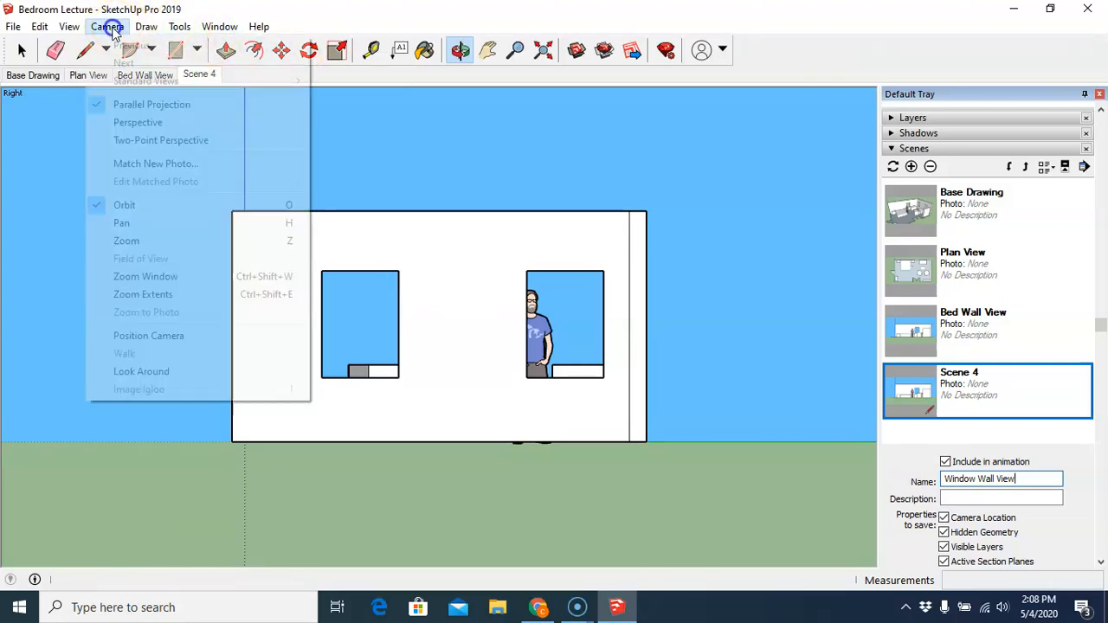
mouse_move(130, 85)
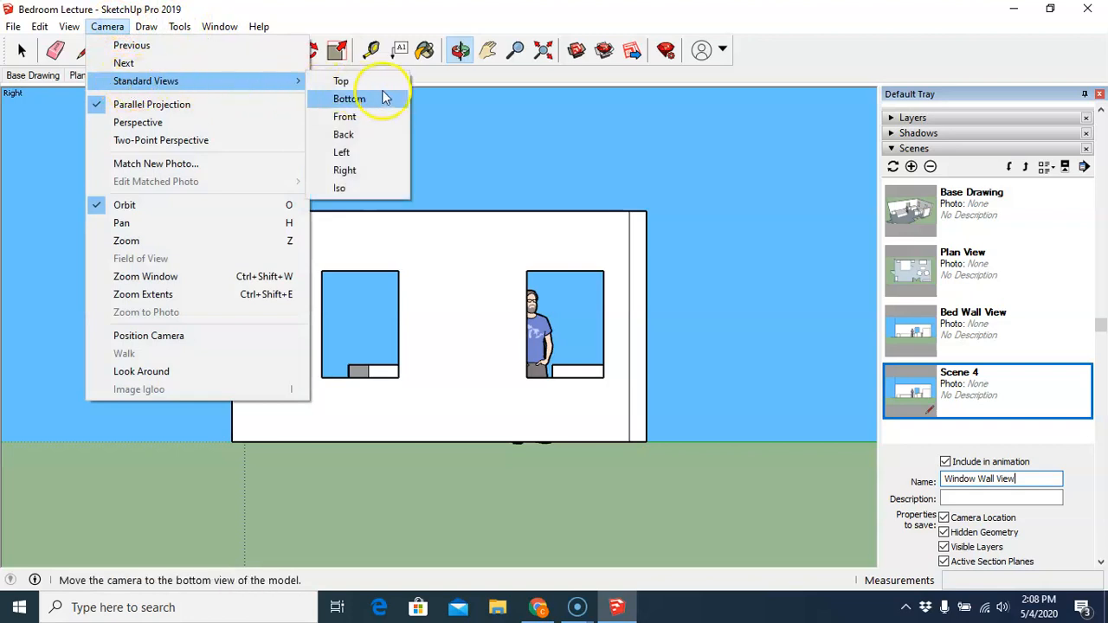
left_click(385, 162)
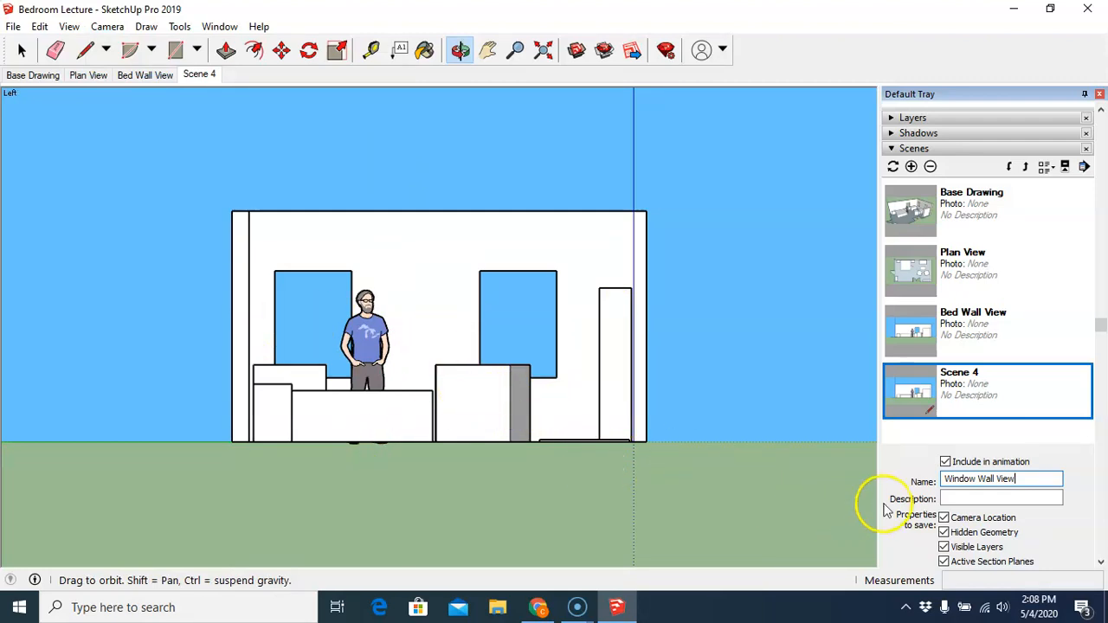
left_click(893, 167)
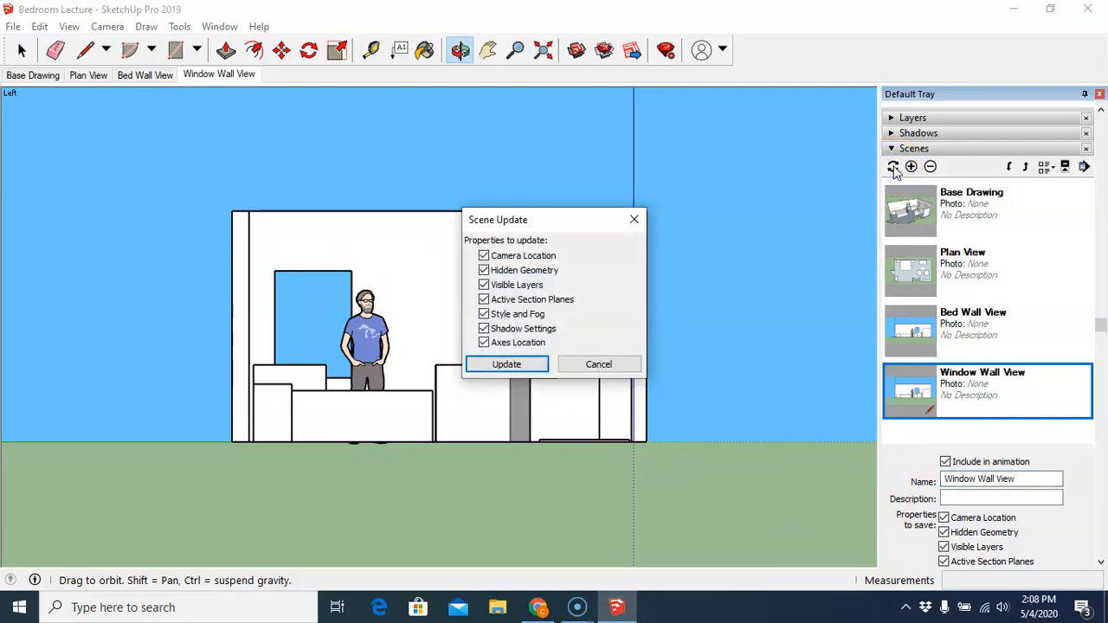
left_click(512, 365)
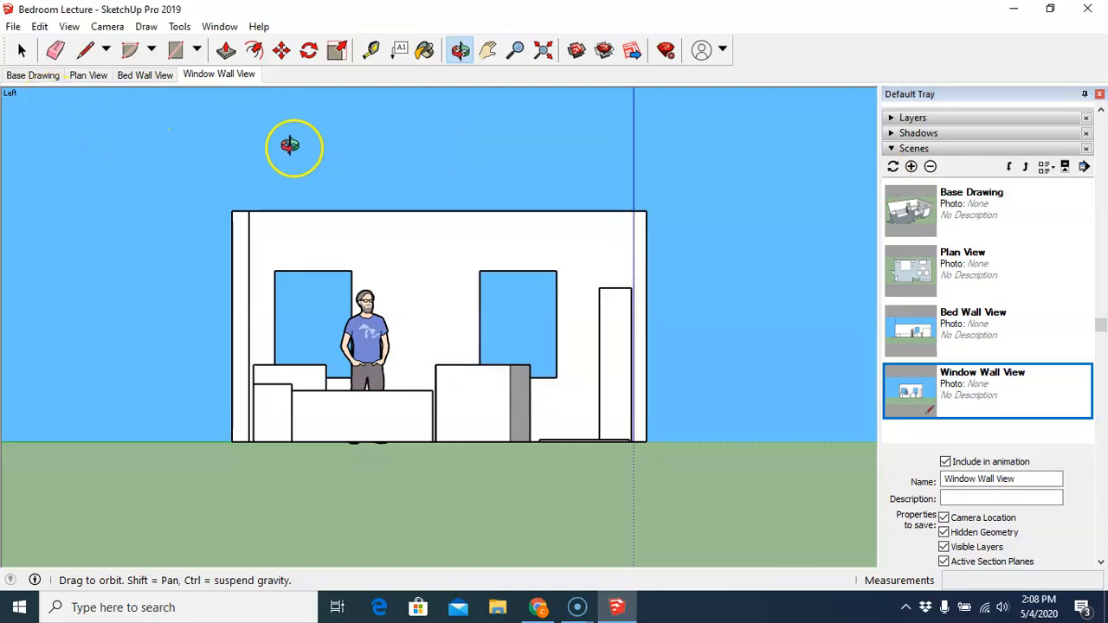
- Step through each saved scene tab to review the Plan, Bed Wall, Window Wall and Base Drawing views
left_click(94, 74)
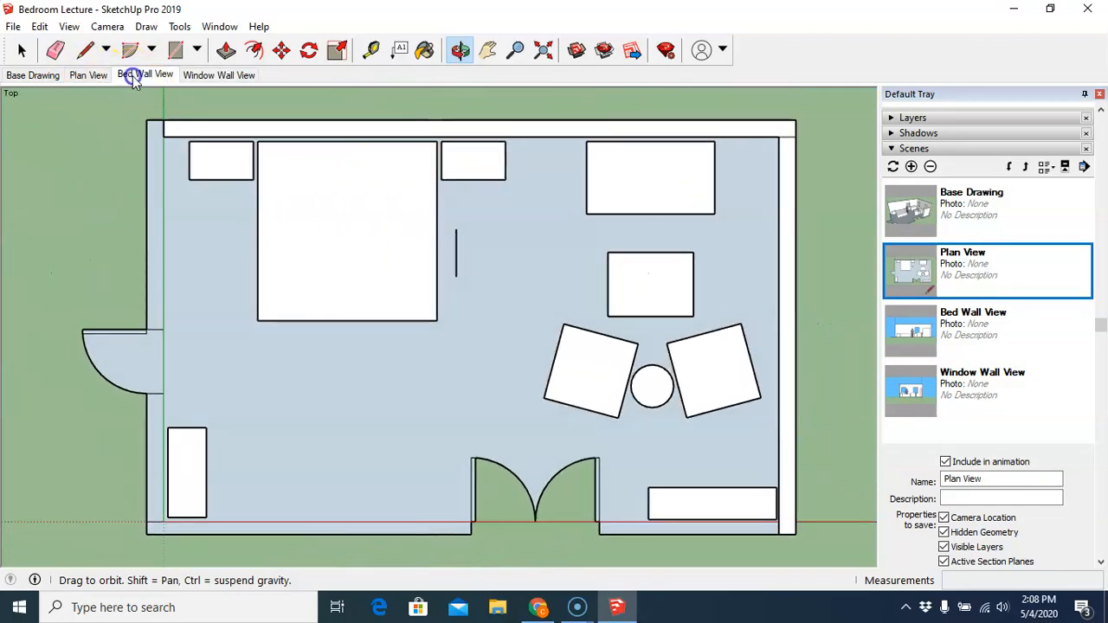
left_click(133, 75)
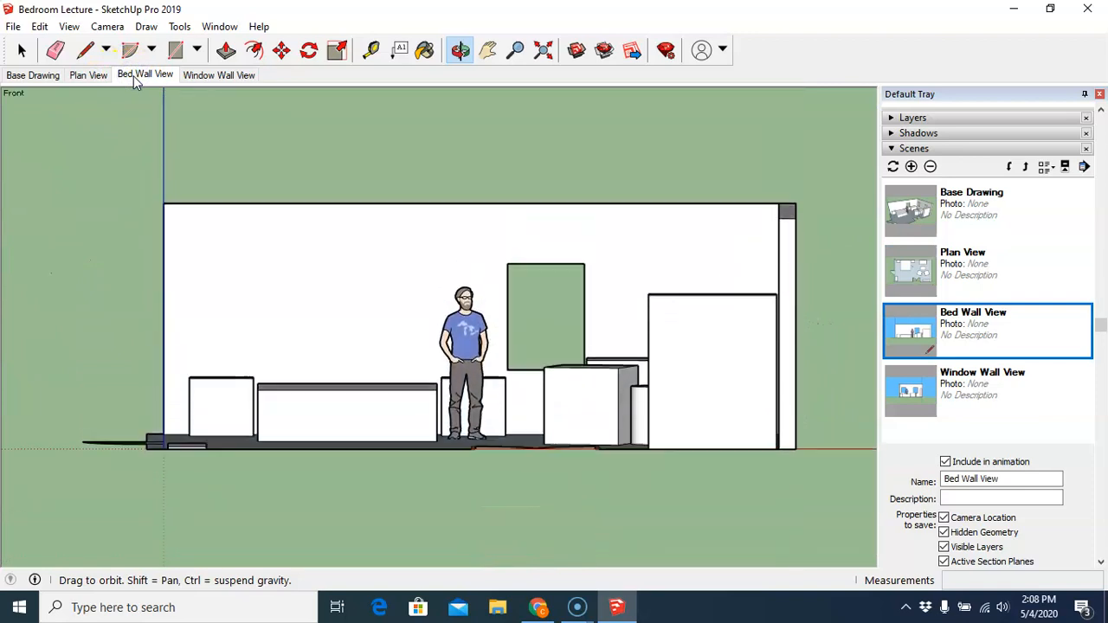
left_click(218, 75)
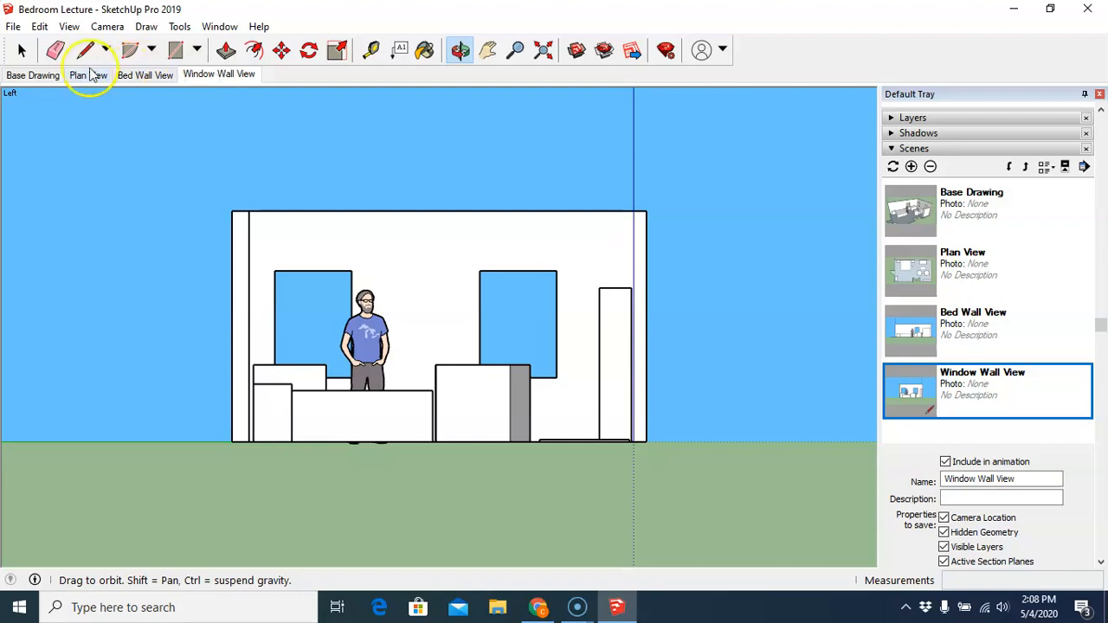
left_click(49, 76)
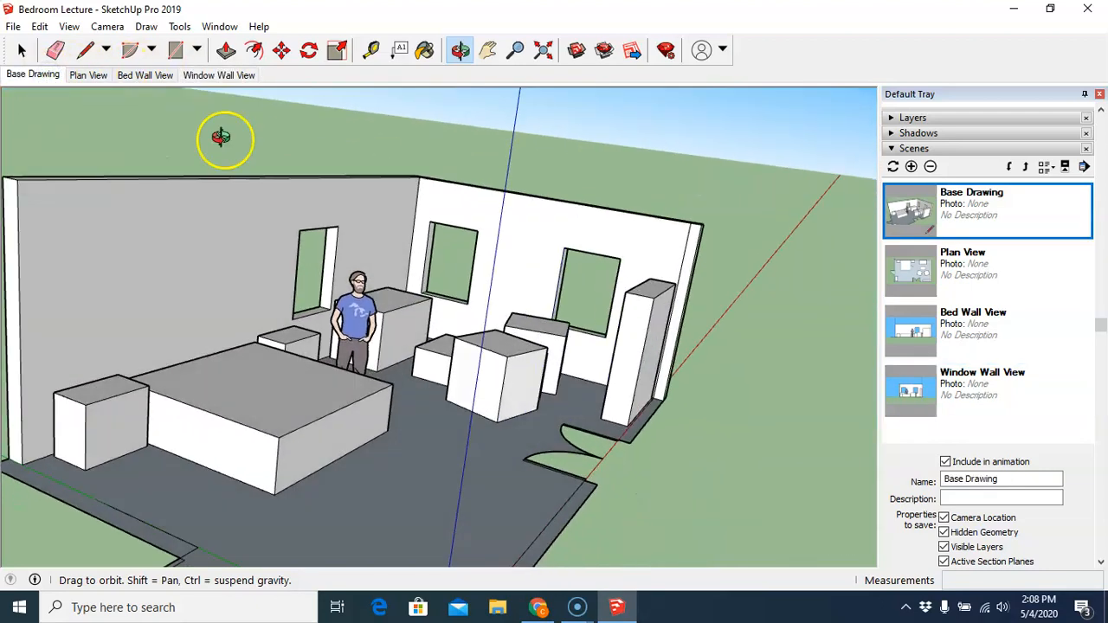
left_click_drag(221, 137, 736, 337)
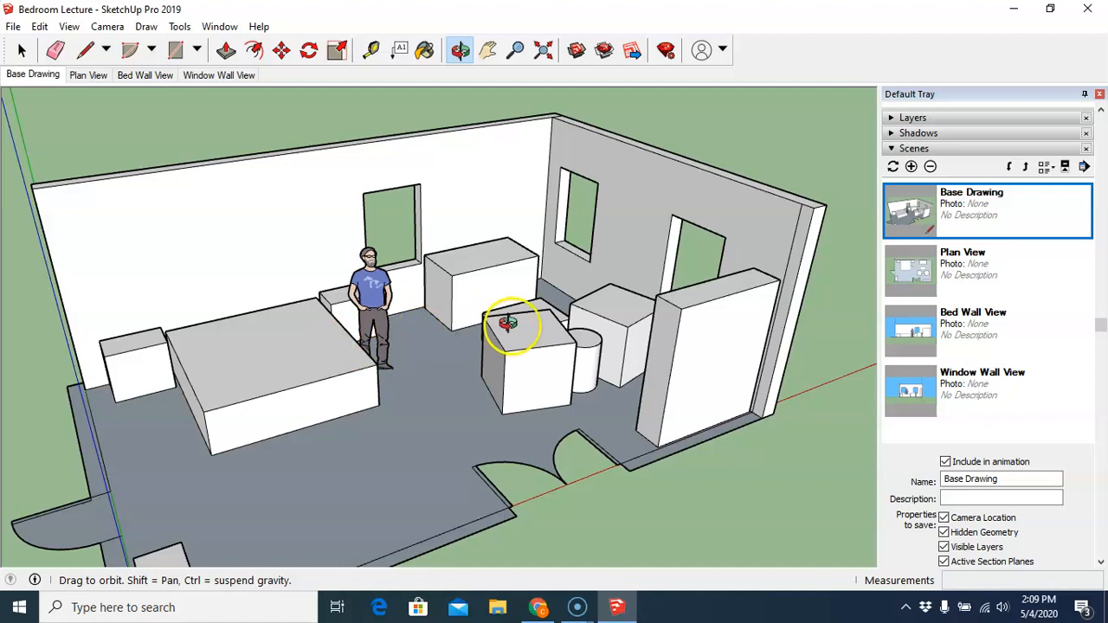
- Draw a 24' by 15' rectangle across the tops of the walls as a ceiling
left_click(178, 52)
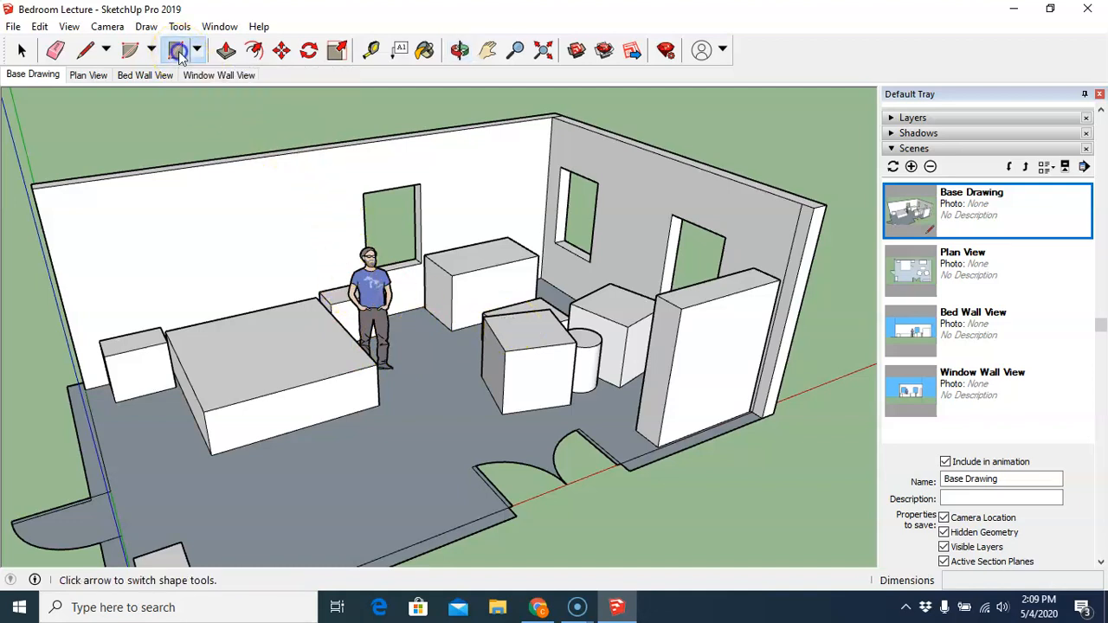
left_click(31, 187)
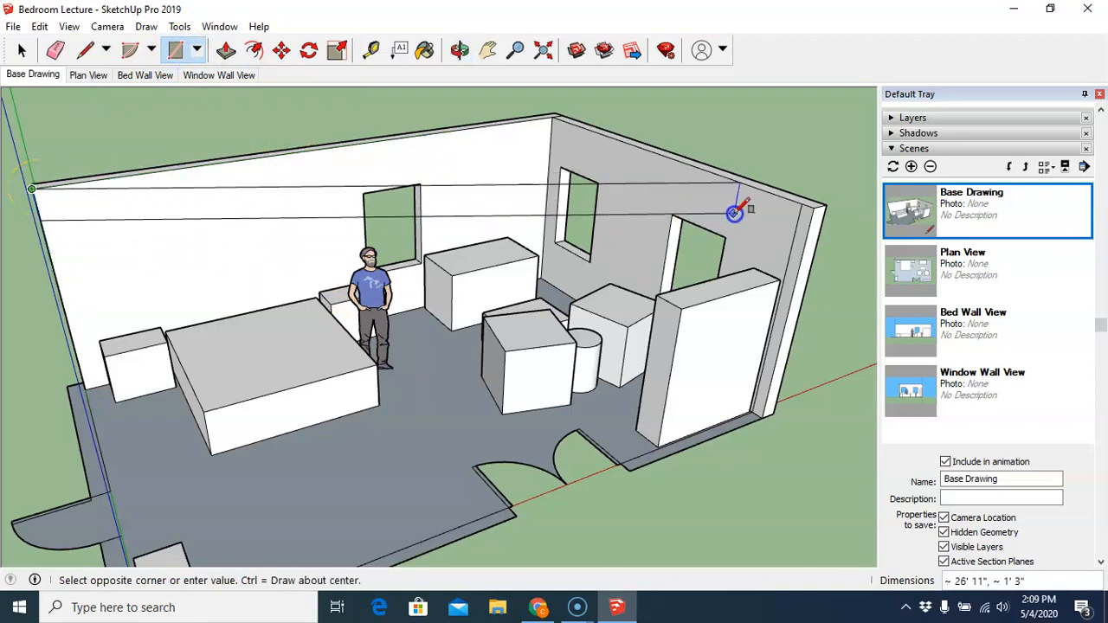
left_click(801, 204)
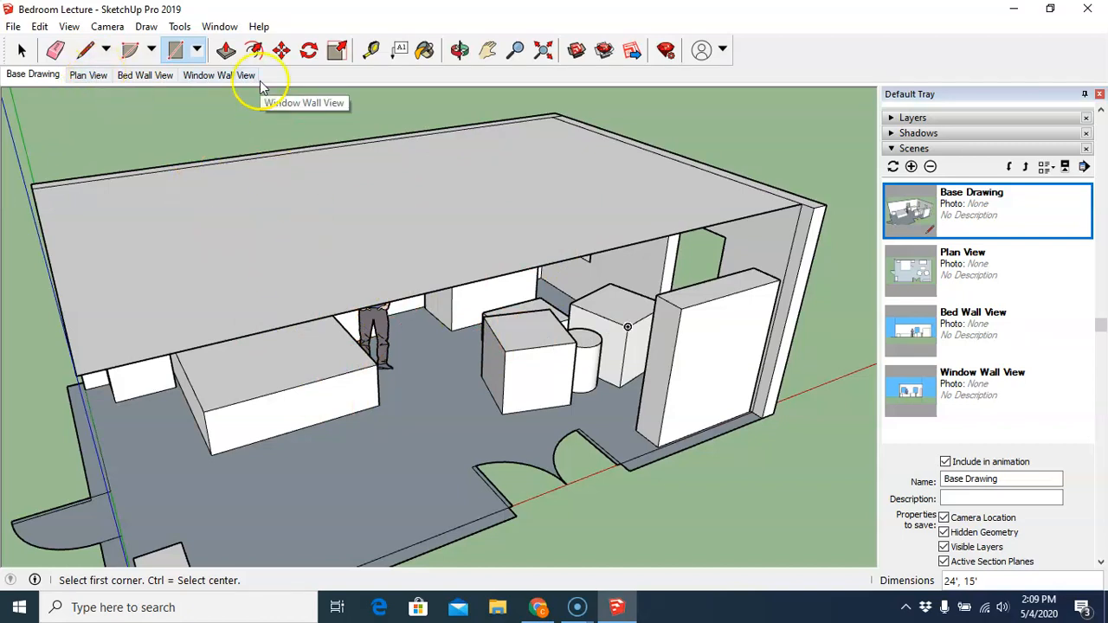
- Orbit to a low view under the ceiling and add a fifth scene named Perspective
left_click(460, 52)
left_click_drag(459, 314, 475, 245)
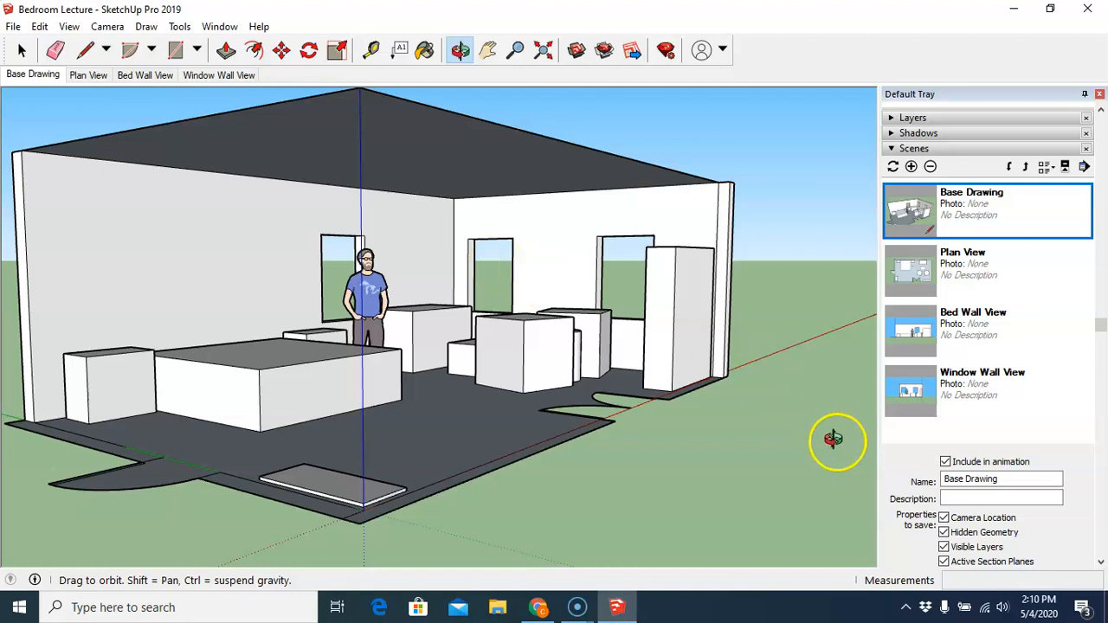
left_click(910, 166)
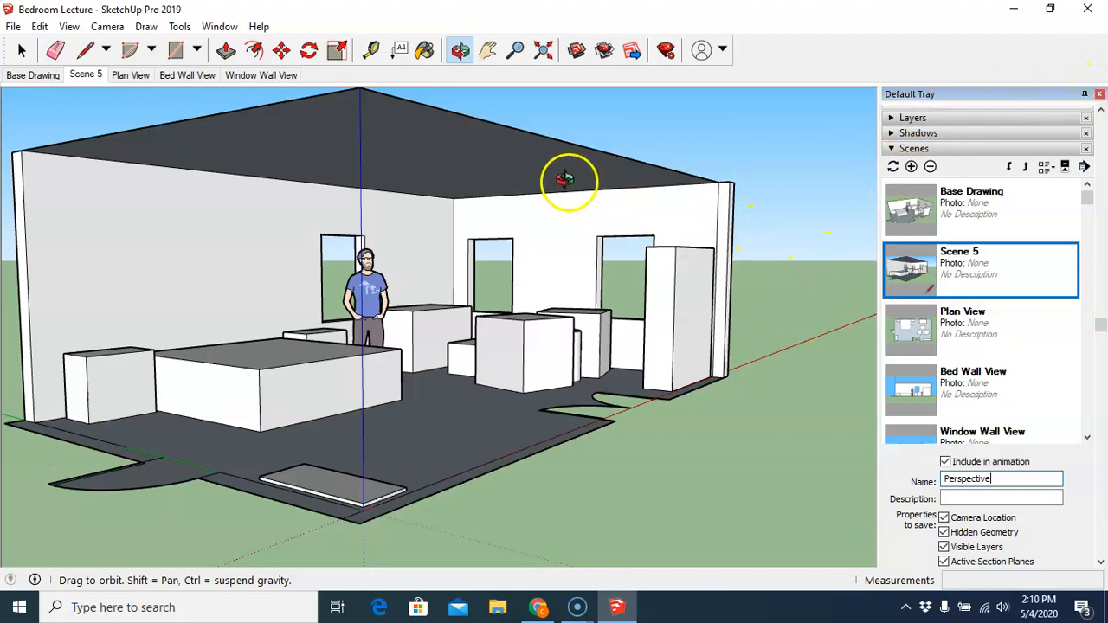
- Hide the side tray to enlarge the drawing area
left_click(489, 52)
left_click_drag(363, 205, 467, 212)
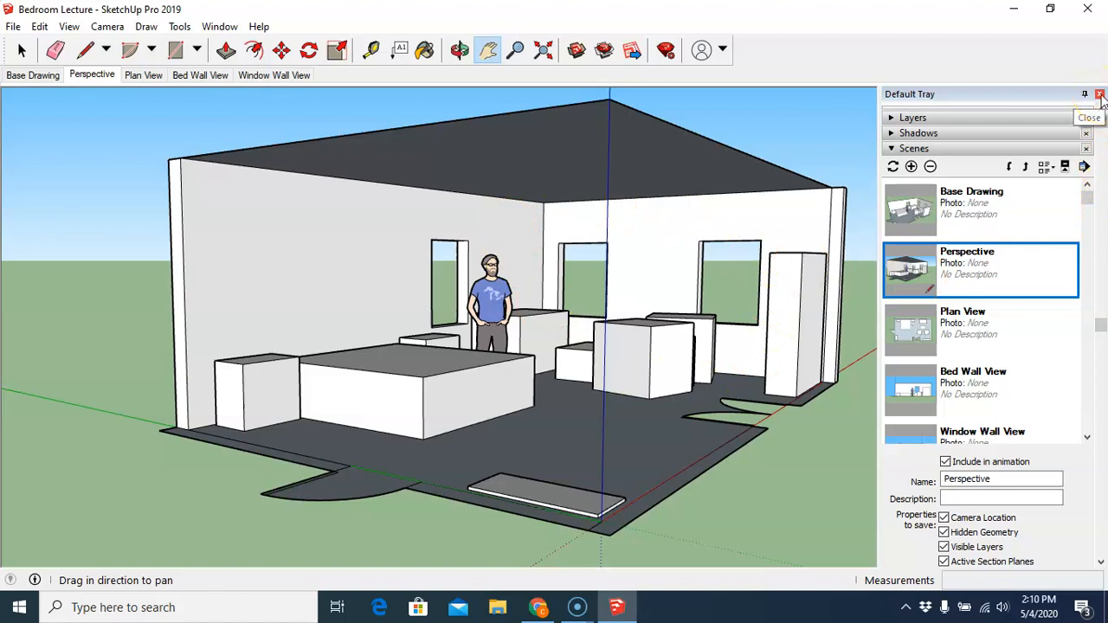
left_click(1099, 94)
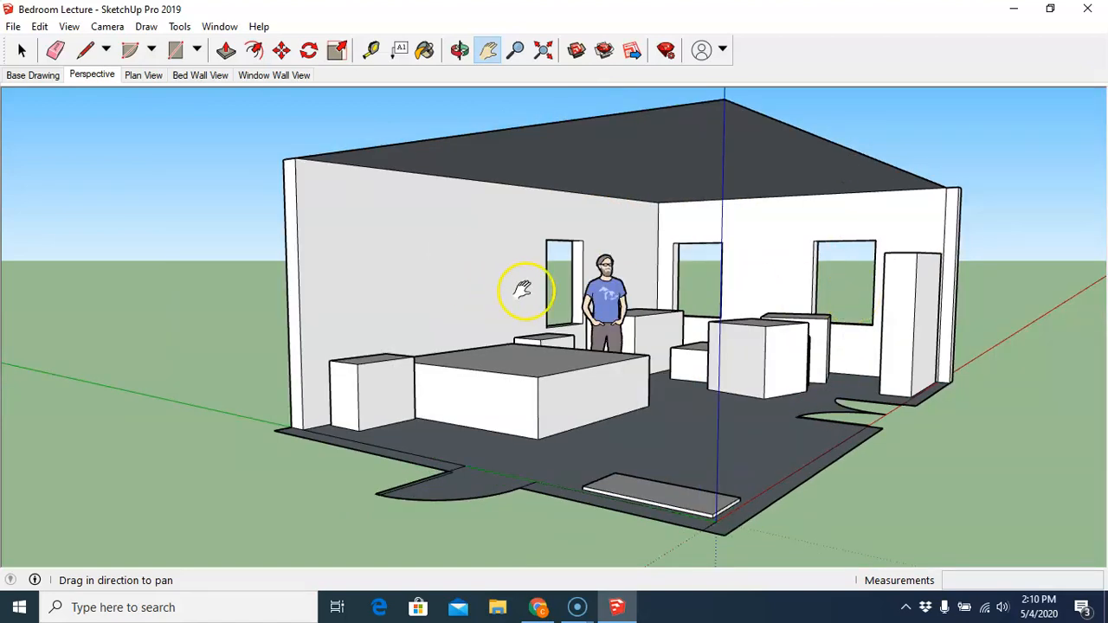
- Pan and zoom the camera into the room to view the interior up close
left_click_drag(594, 309, 509, 302)
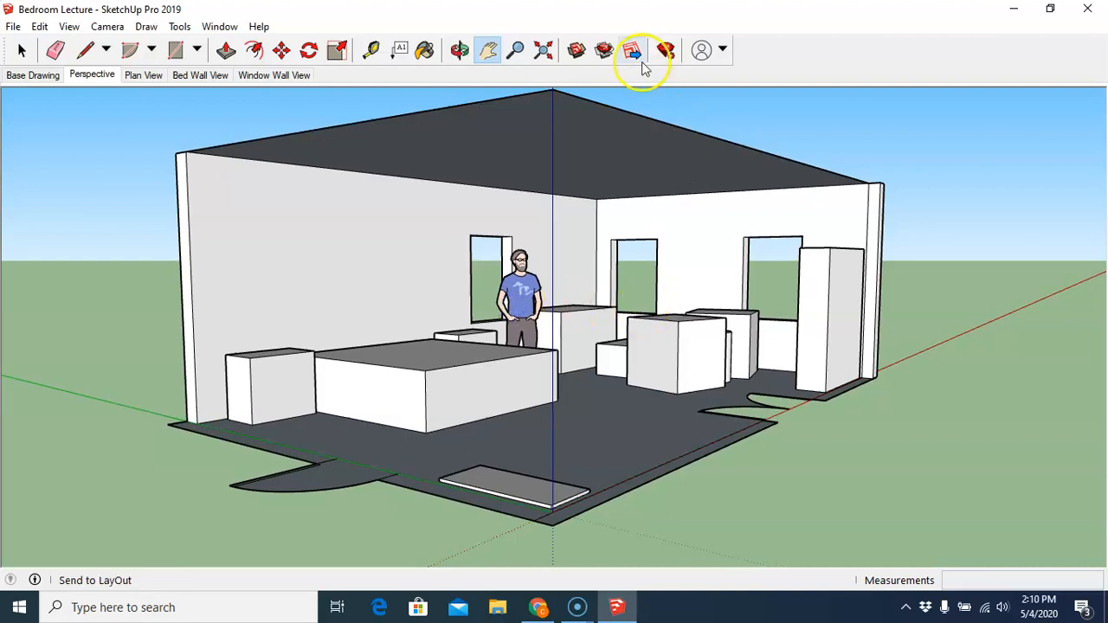
left_click(515, 49)
left_click_drag(625, 258, 618, 197)
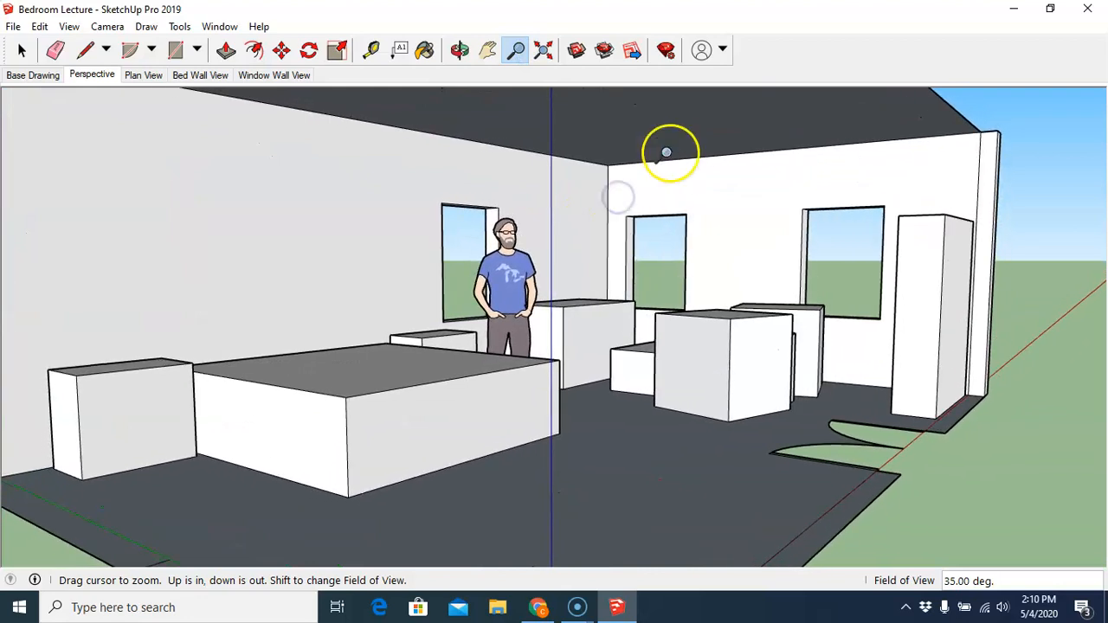
left_click(488, 49)
left_click_drag(507, 185, 563, 185)
left_click(516, 50)
left_click_drag(521, 219, 526, 194)
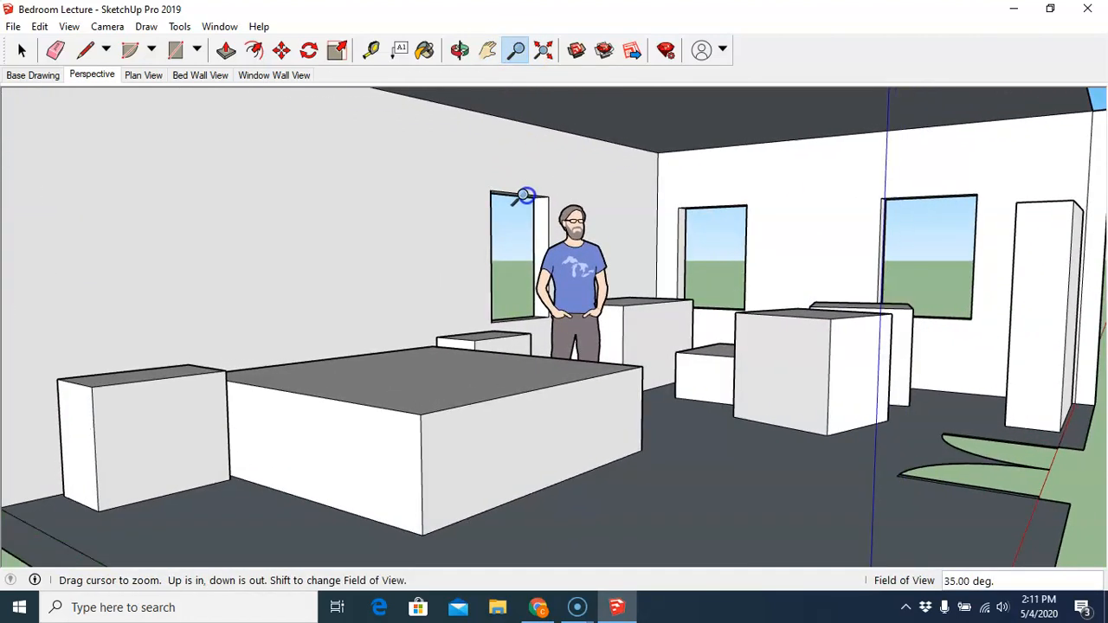
- Orbit the interior view slightly and switch the camera to Two-Point Perspective
left_click(459, 49)
left_click_drag(511, 123, 516, 136)
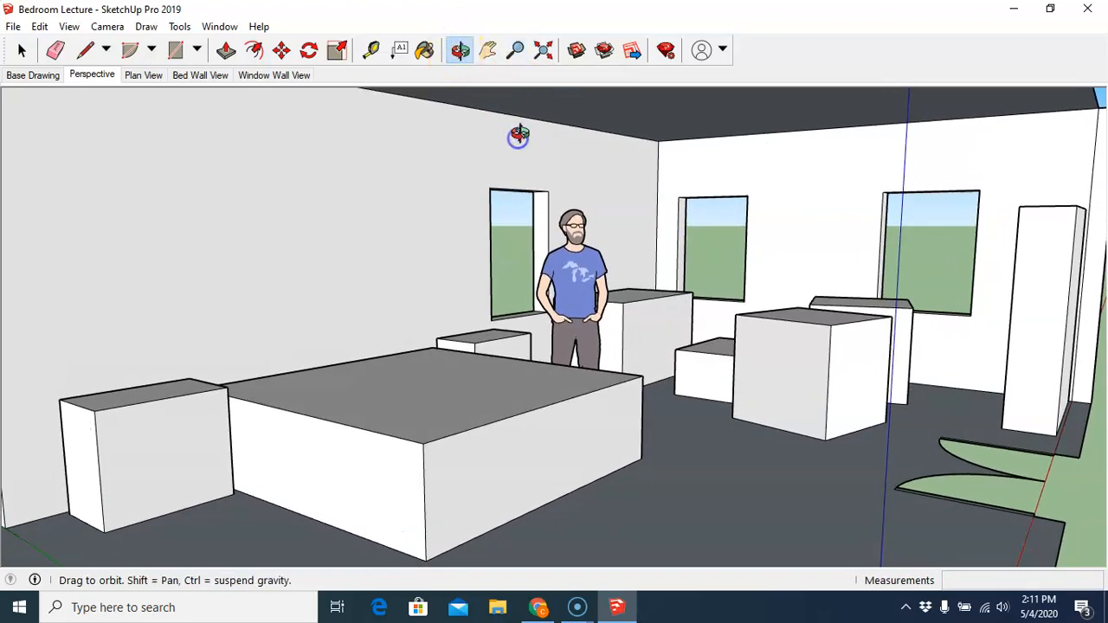
left_click(517, 49)
left_click_drag(529, 105, 547, 129)
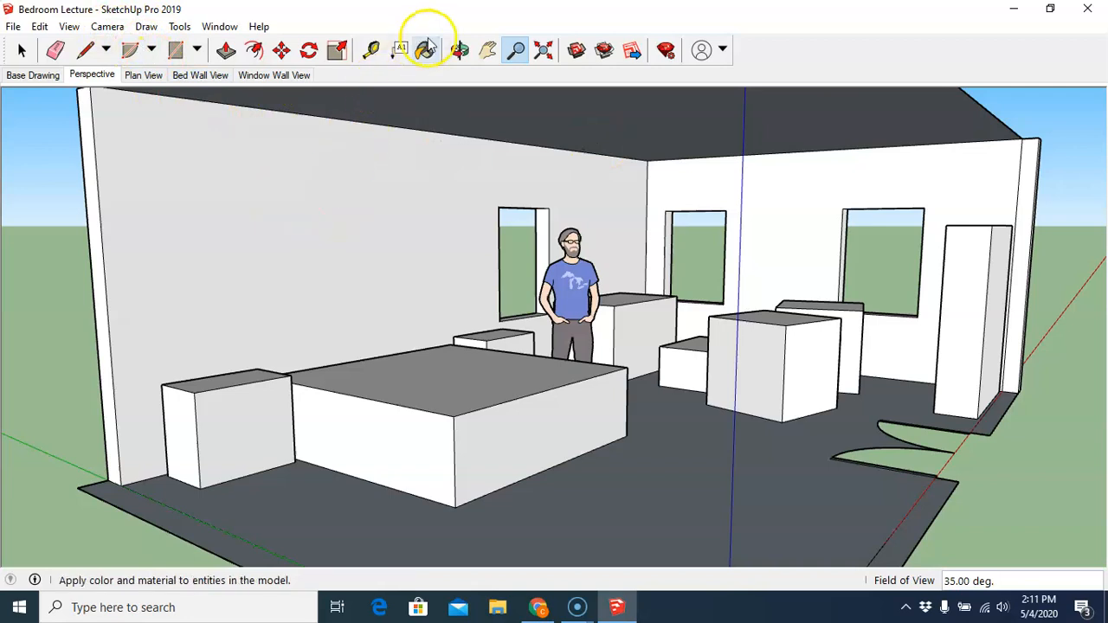
left_click(460, 50)
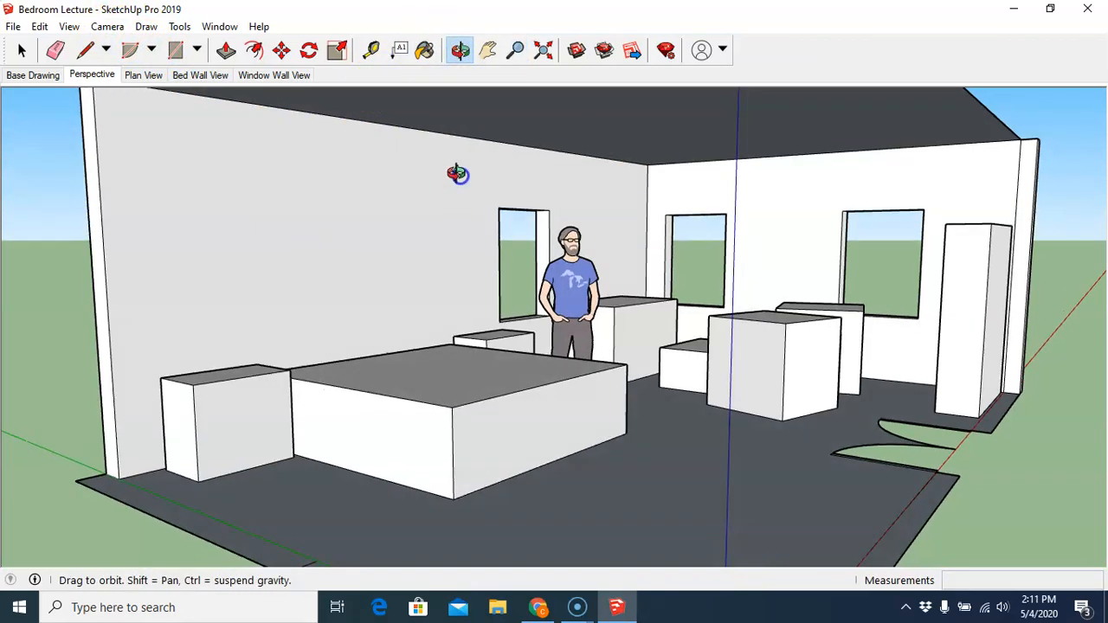
left_click_drag(458, 177, 496, 235)
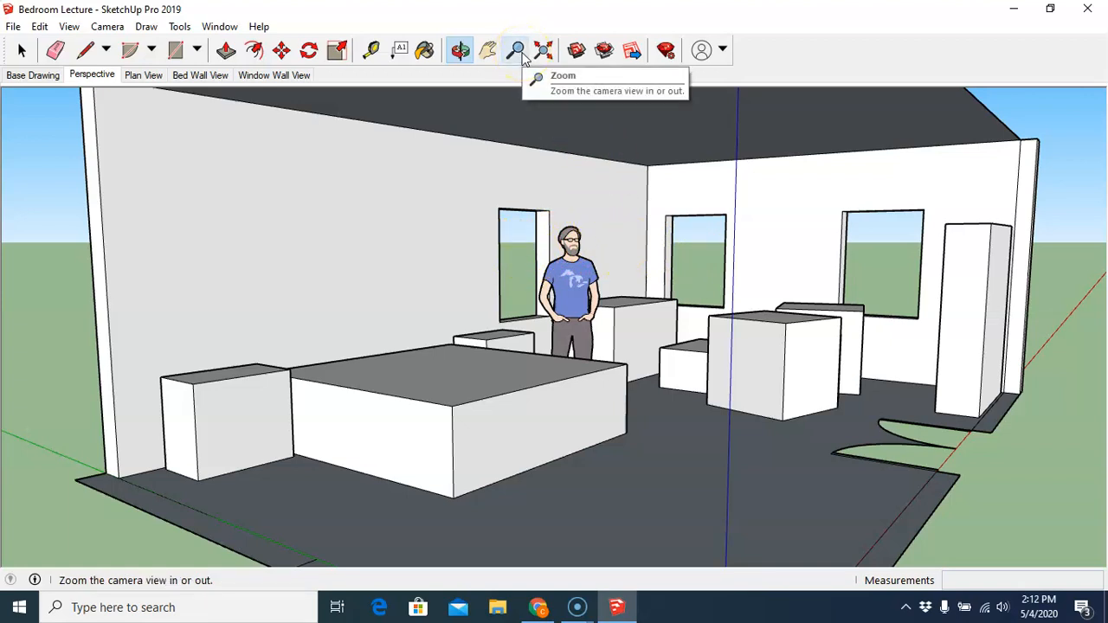
left_click(105, 27)
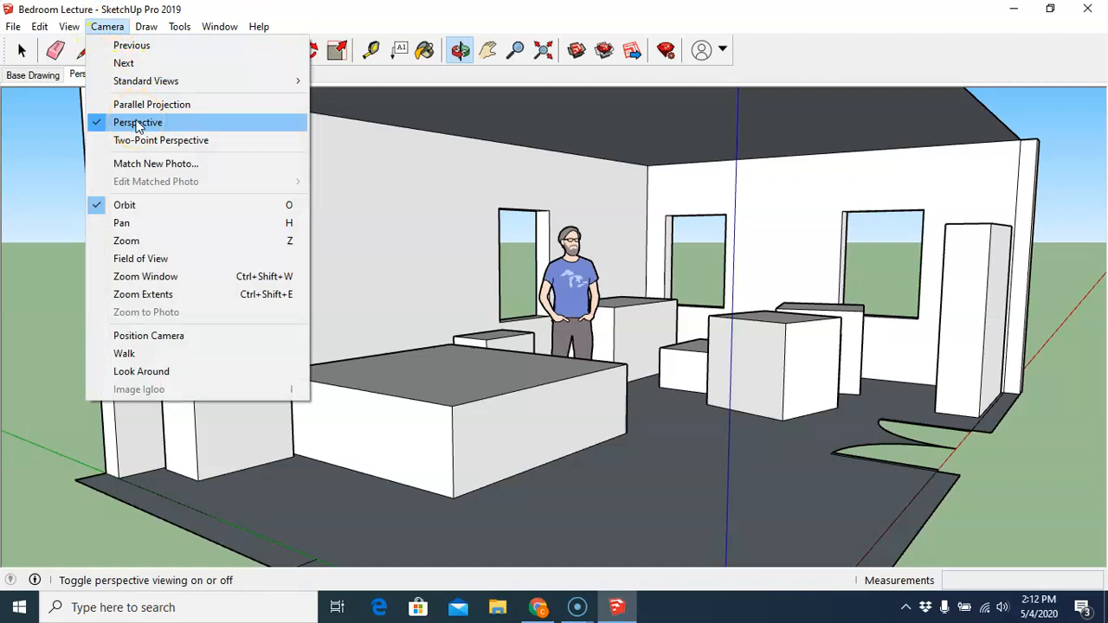
left_click(139, 146)
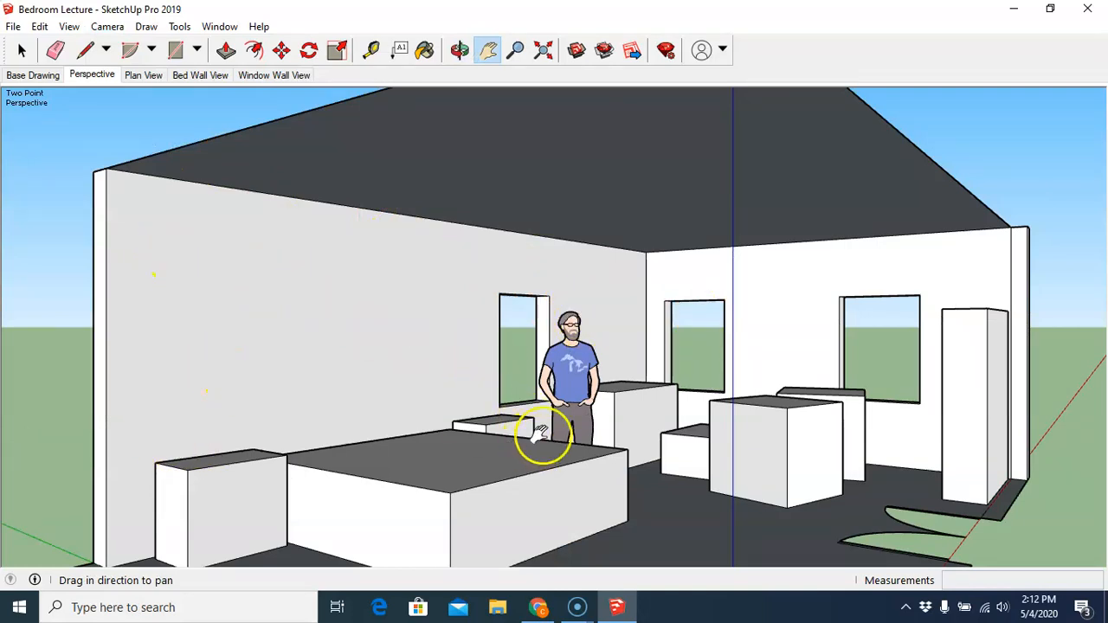
- Reframe the two-point view, reopen the tray, and update the Perspective scene with it
left_click_drag(564, 430, 537, 374)
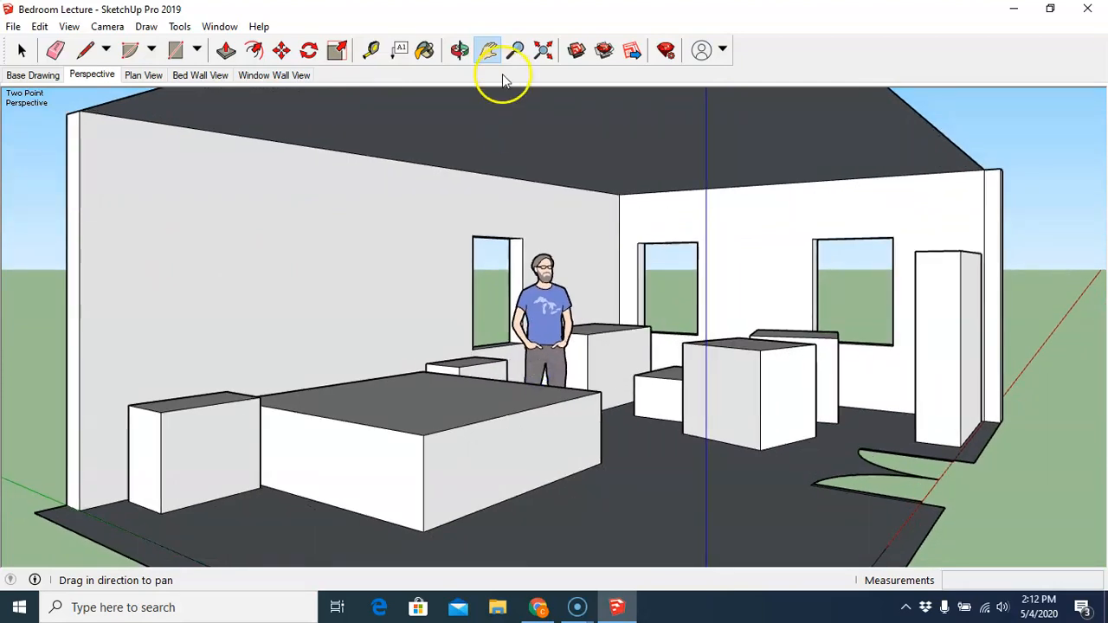
left_click(515, 50)
left_click_drag(517, 101, 523, 169)
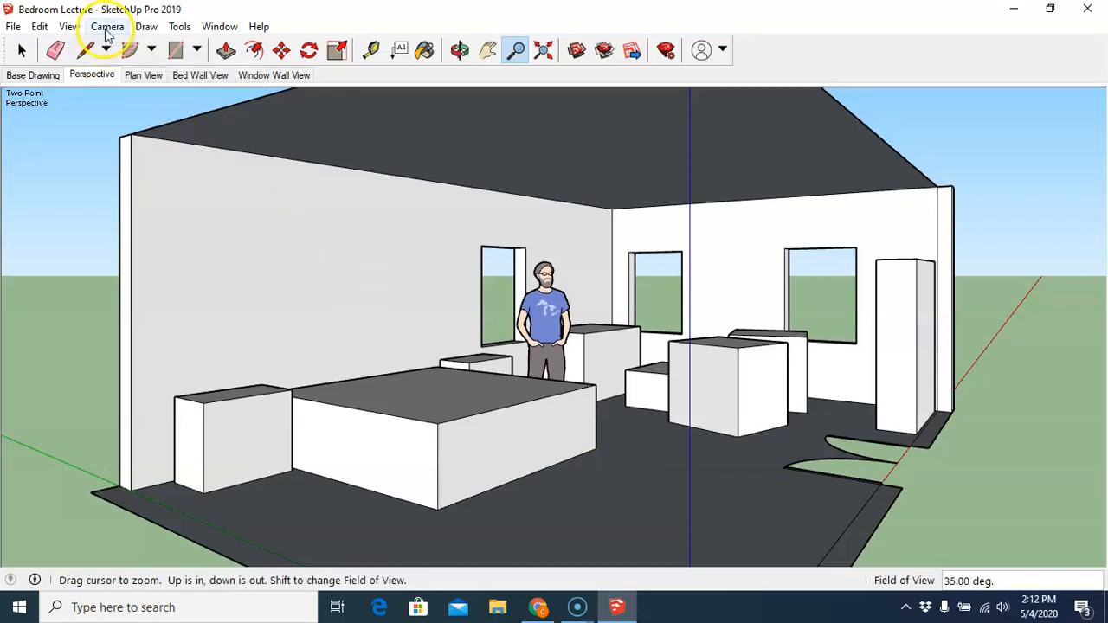
left_click(222, 30)
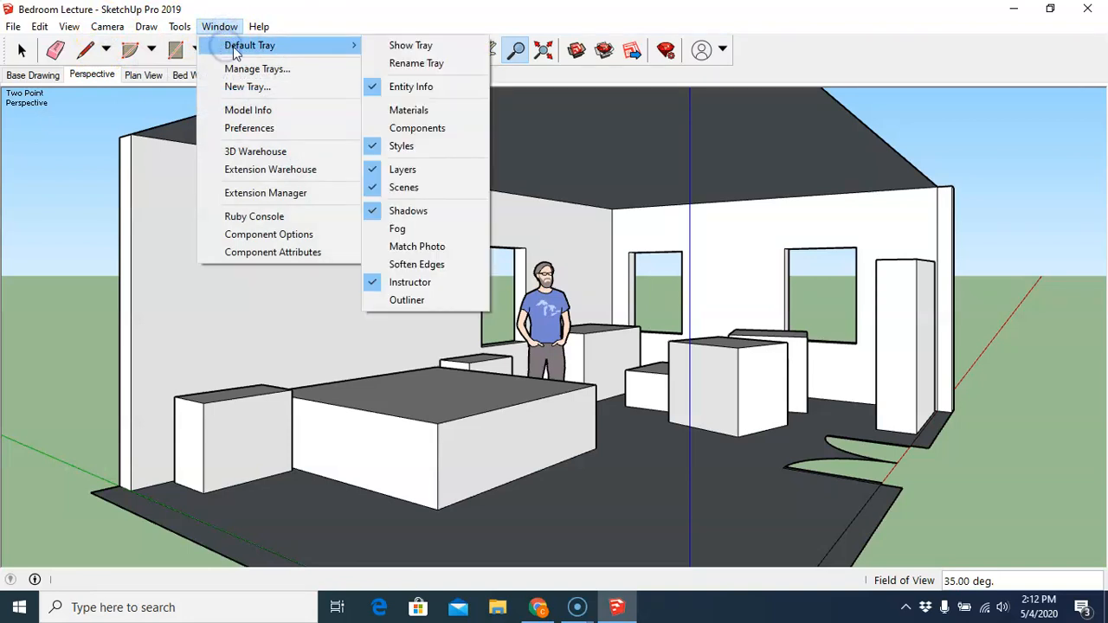
left_click(397, 45)
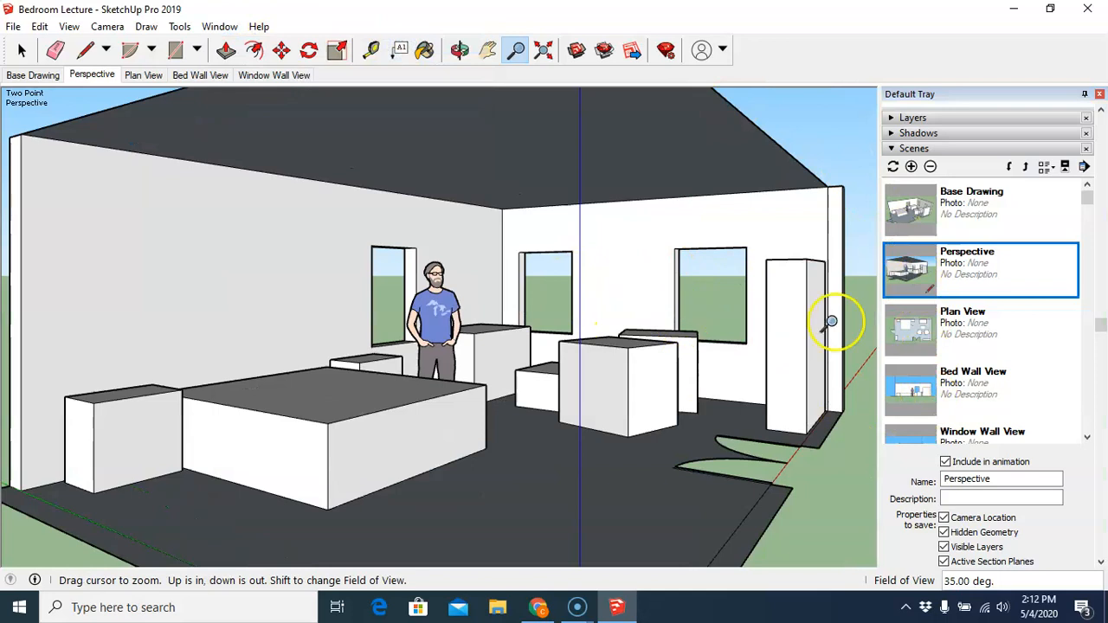
left_click(894, 168)
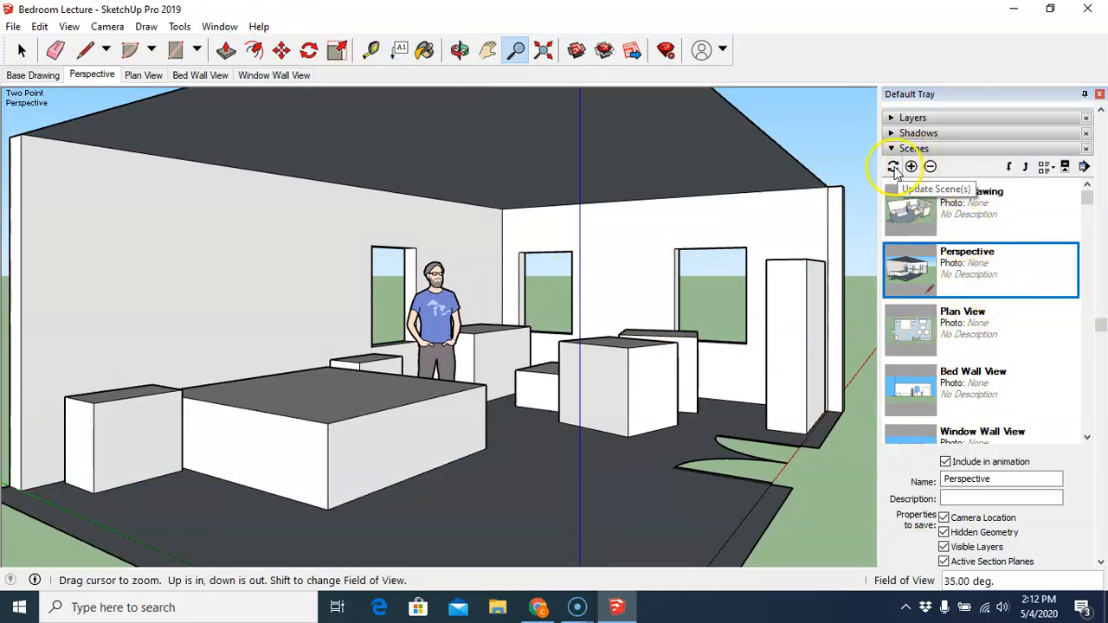
- Switch to the Plan View scene and back to Perspective to check it, then close the tray
left_click(523, 364)
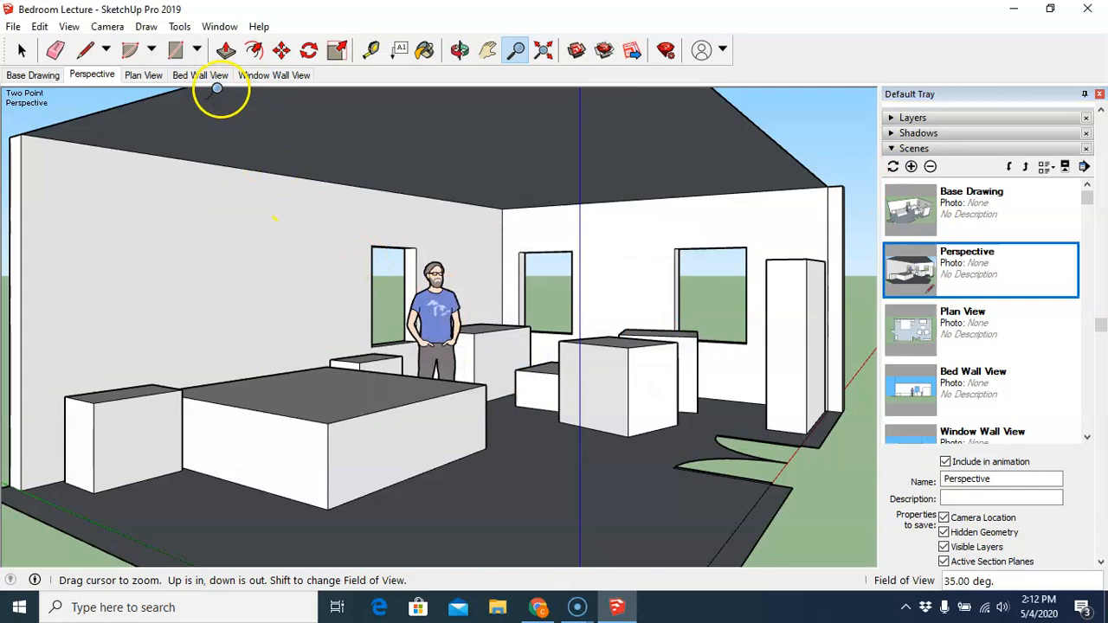
left_click(154, 76)
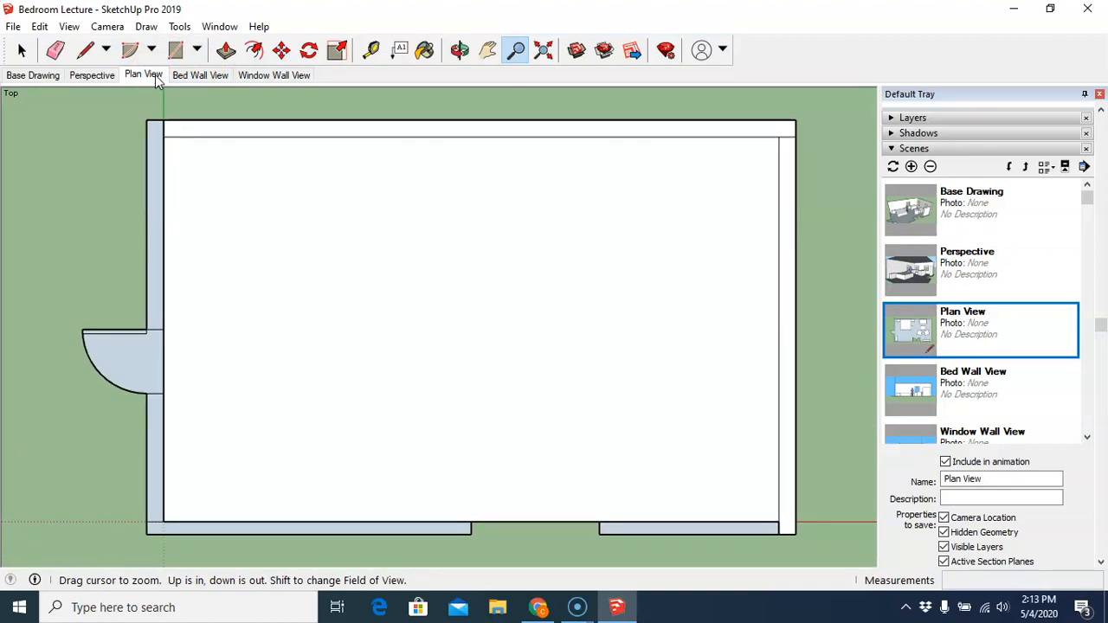
left_click(90, 76)
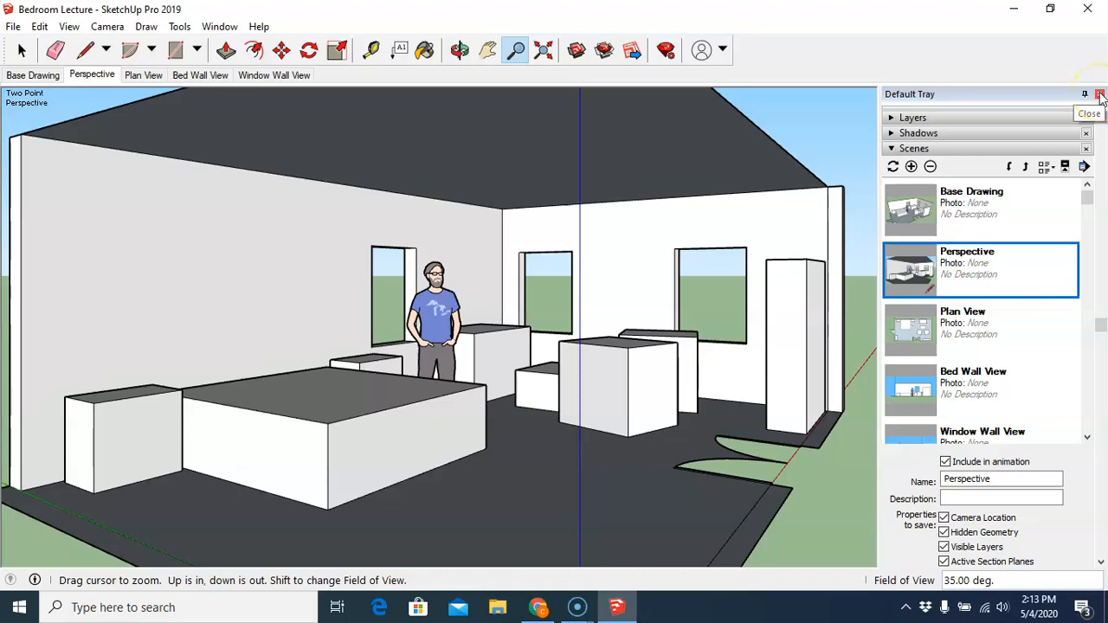
left_click(1099, 96)
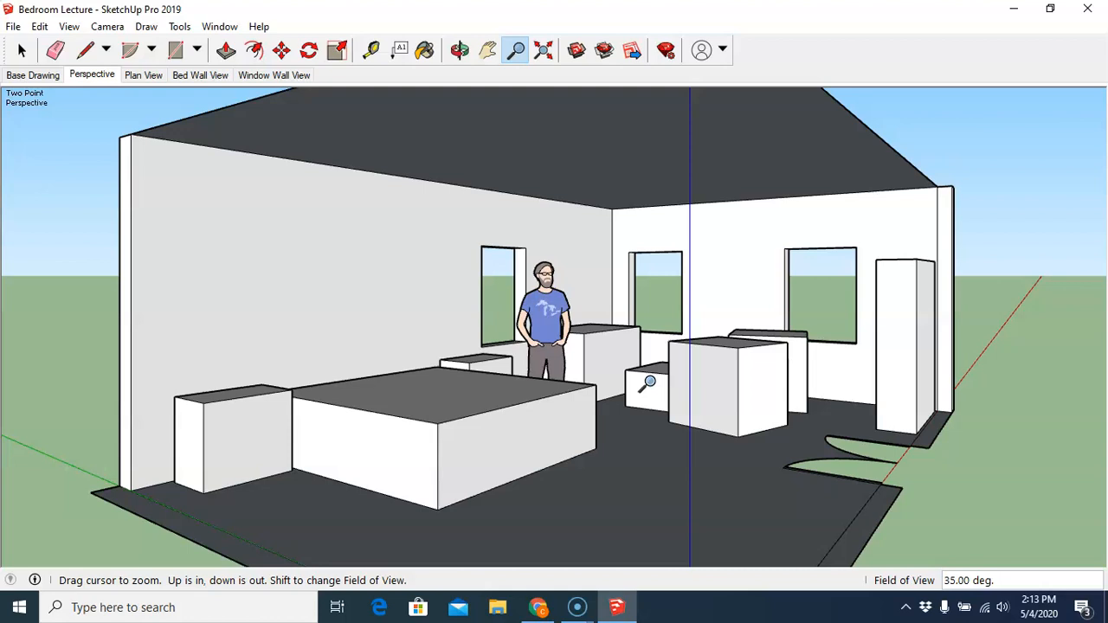
- Export the Perspective view as a 2D JPEG graphic named Bedroom Perspective in My Documents
left_click(13, 27)
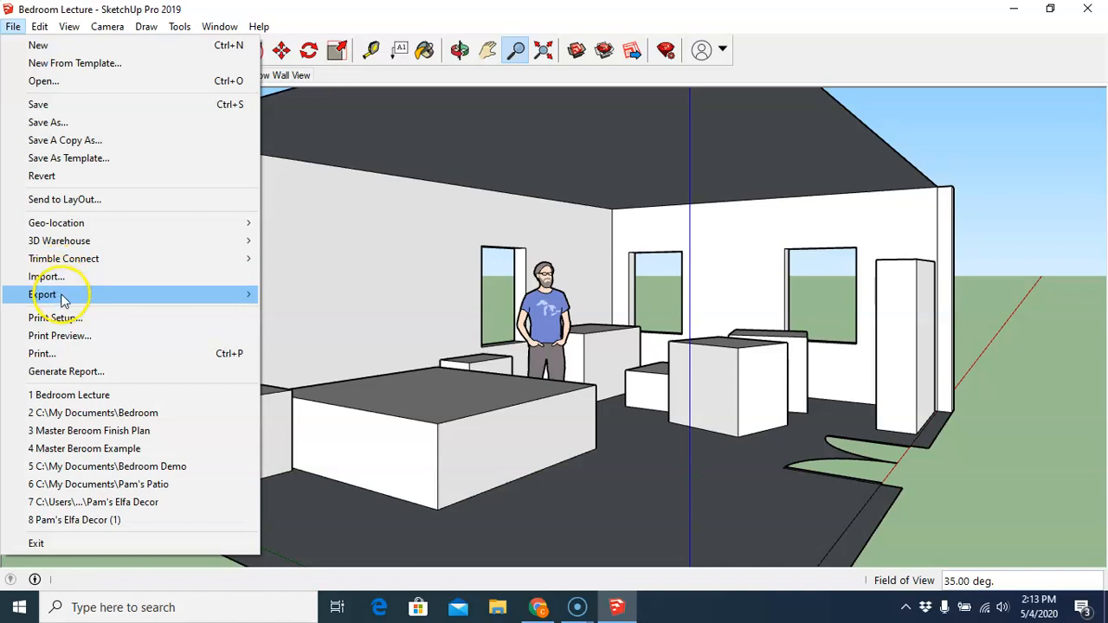
mouse_move(62, 300)
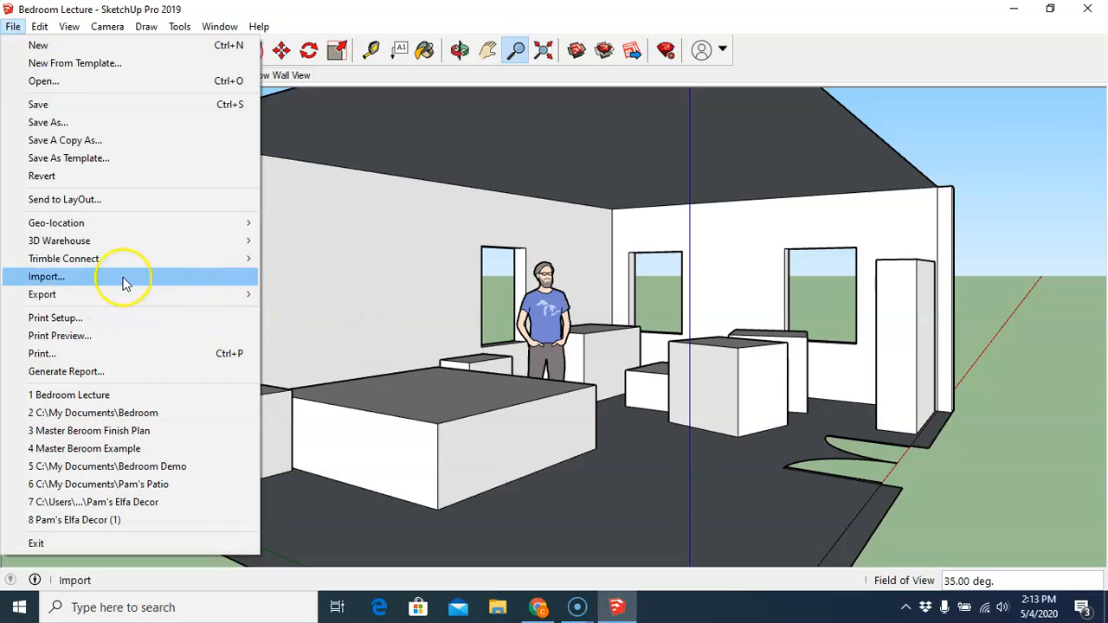
mouse_move(210, 297)
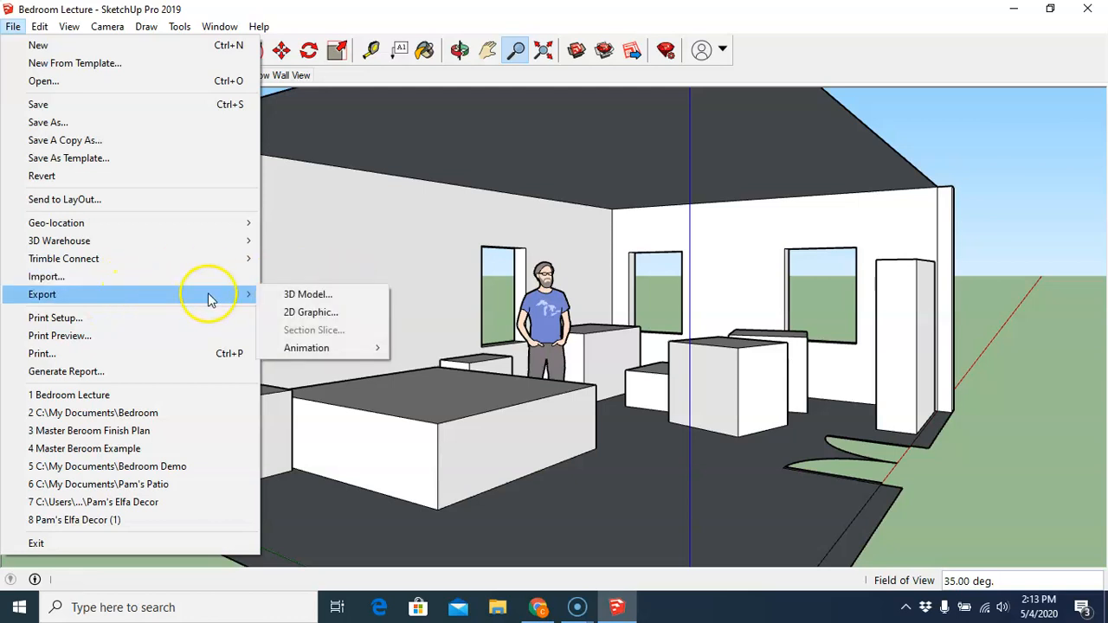
left_click(303, 314)
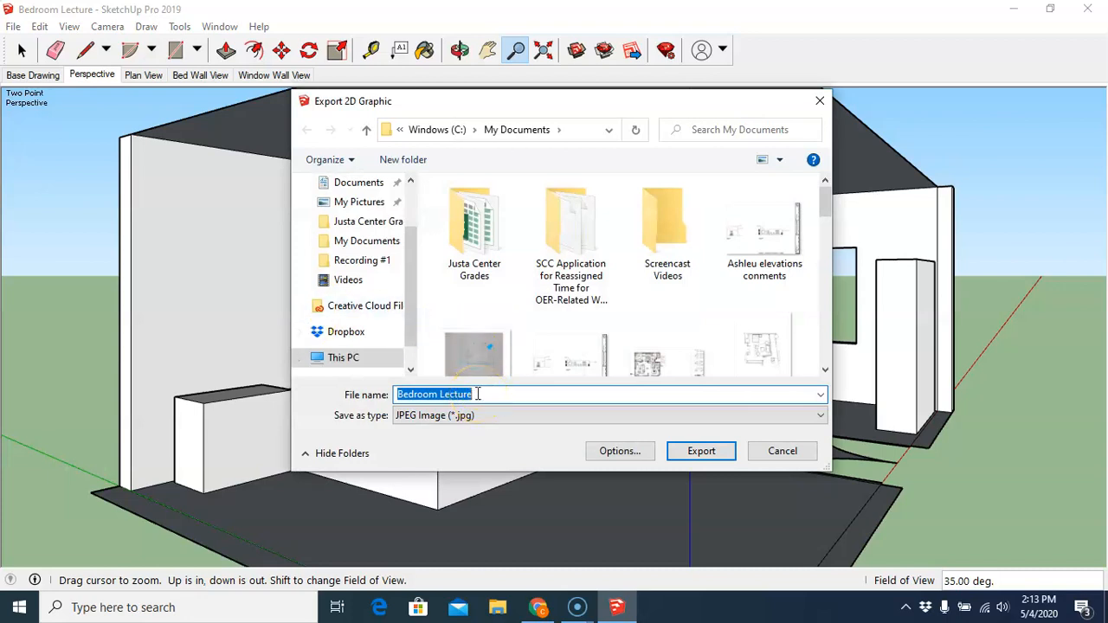
left_click_drag(476, 394, 443, 395)
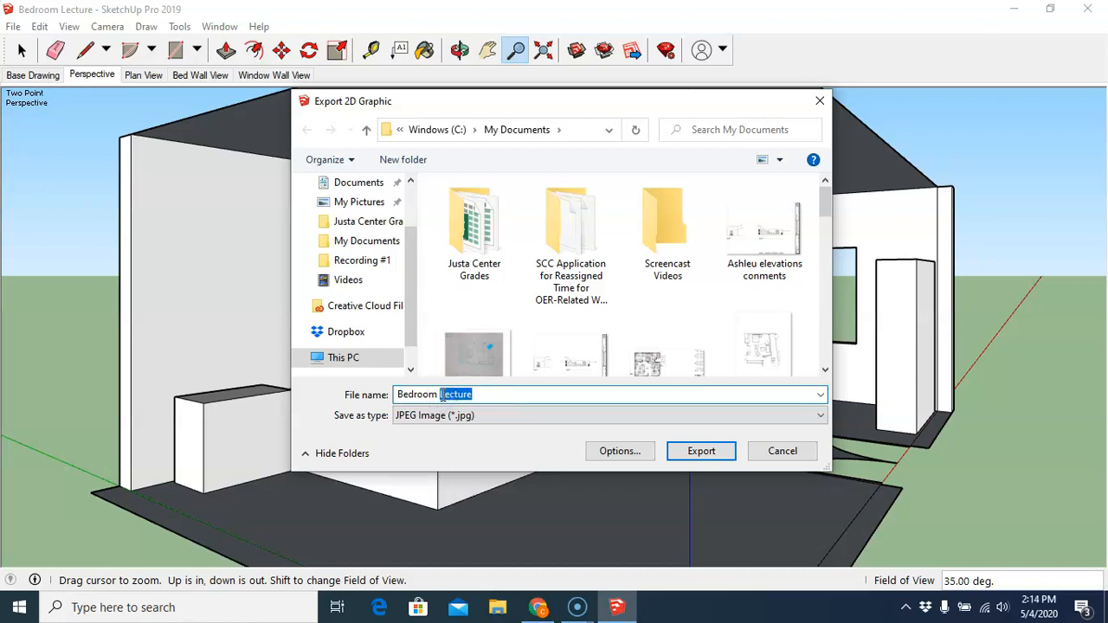
type("Persp")
left_click(616, 448)
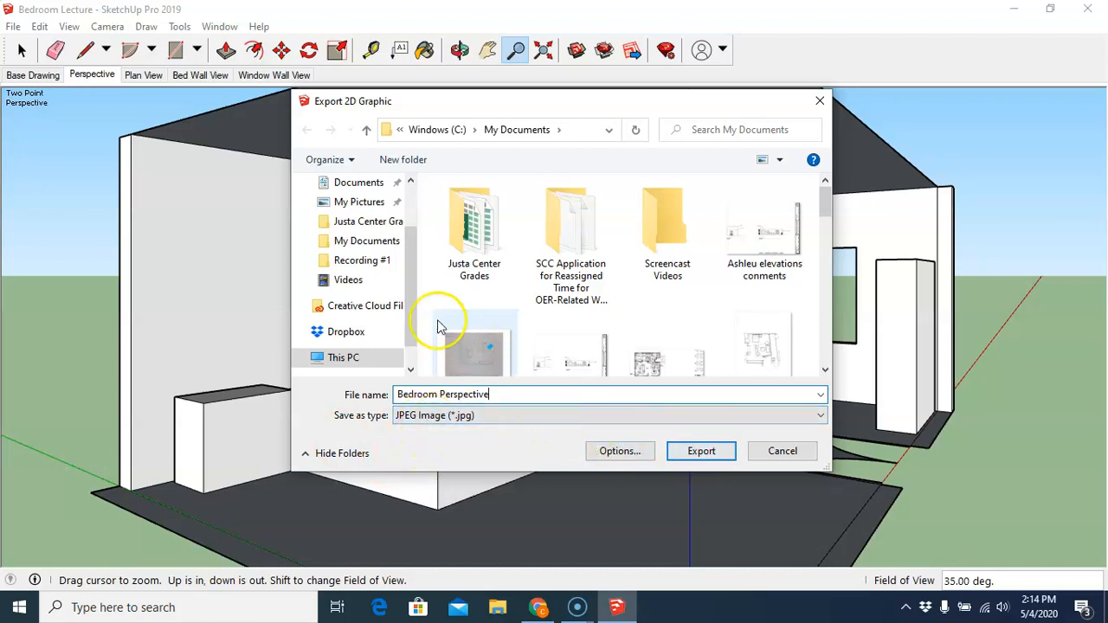
left_click(374, 243)
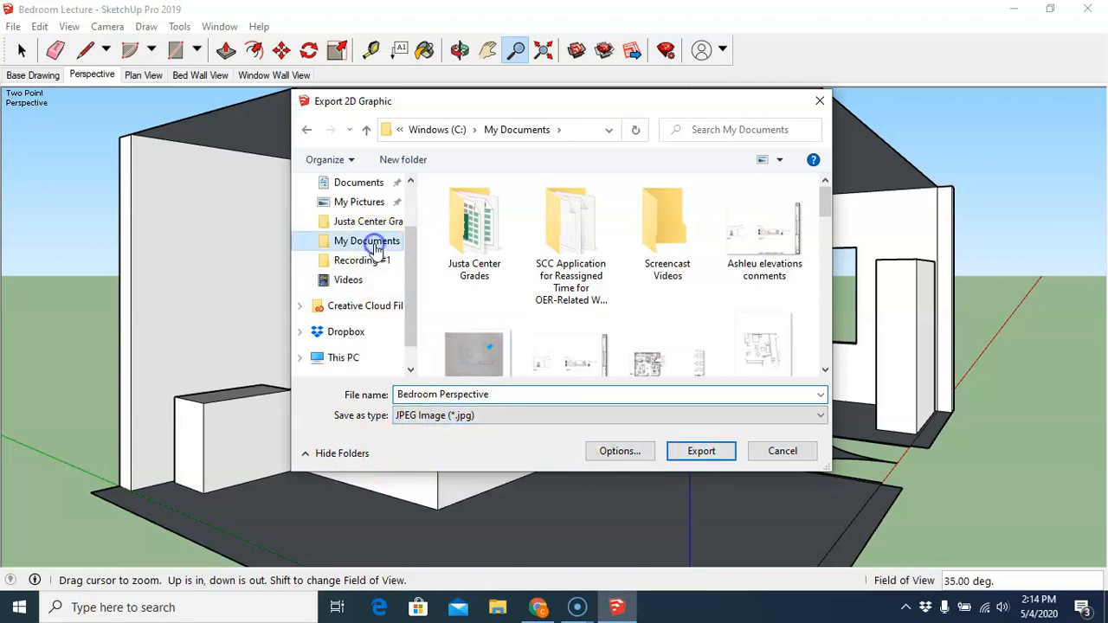
left_click(703, 451)
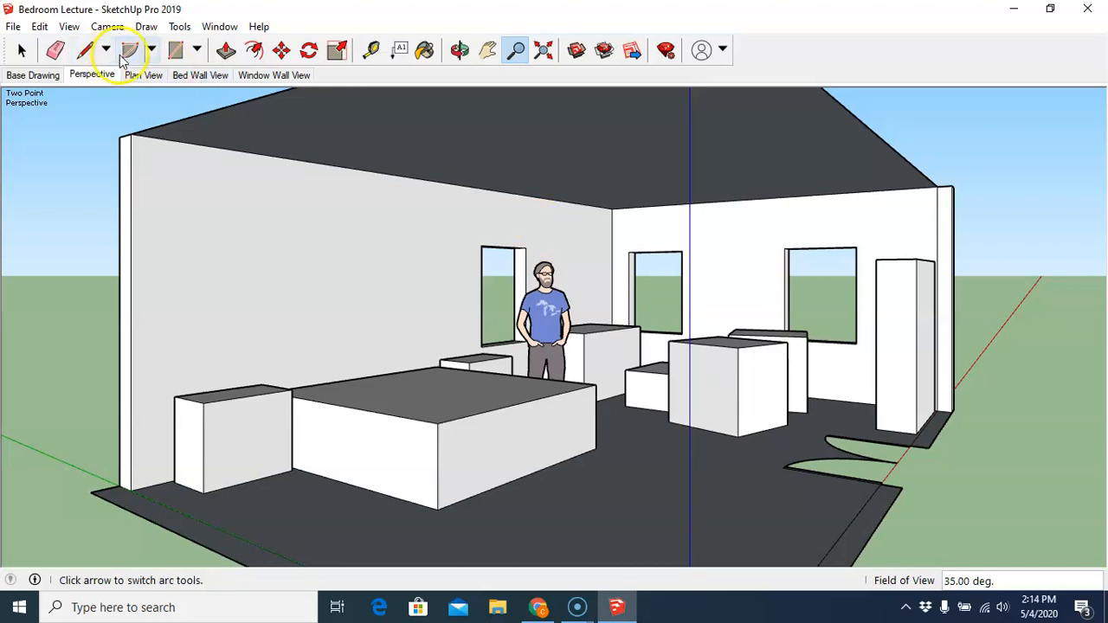
- Erase the ceiling's edges with the Eraser to remove the ceiling
left_click(56, 50)
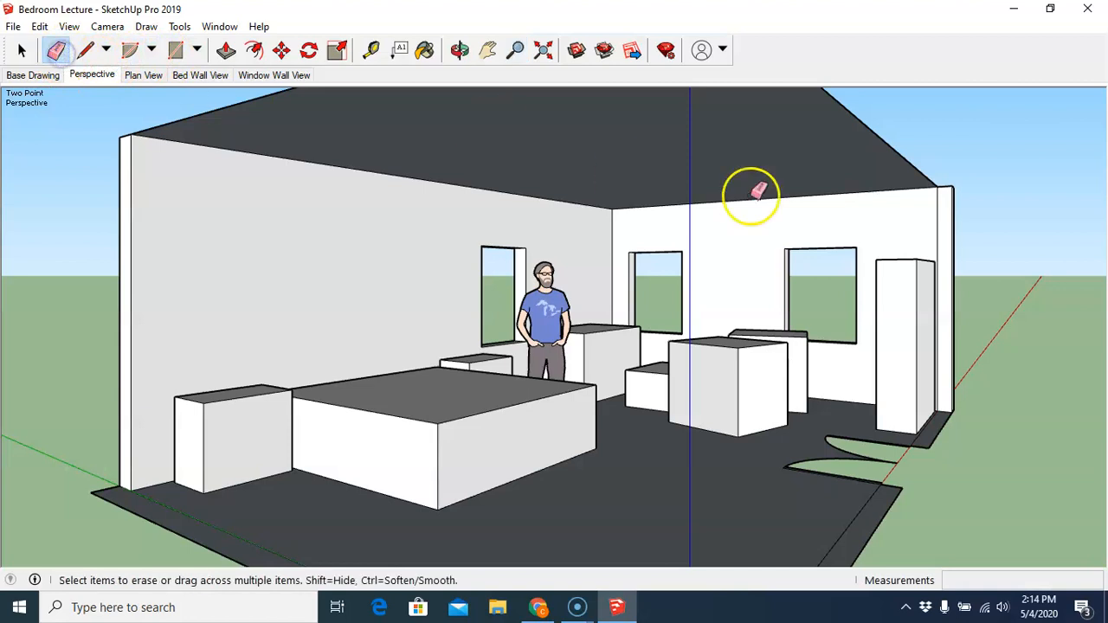
left_click(882, 130)
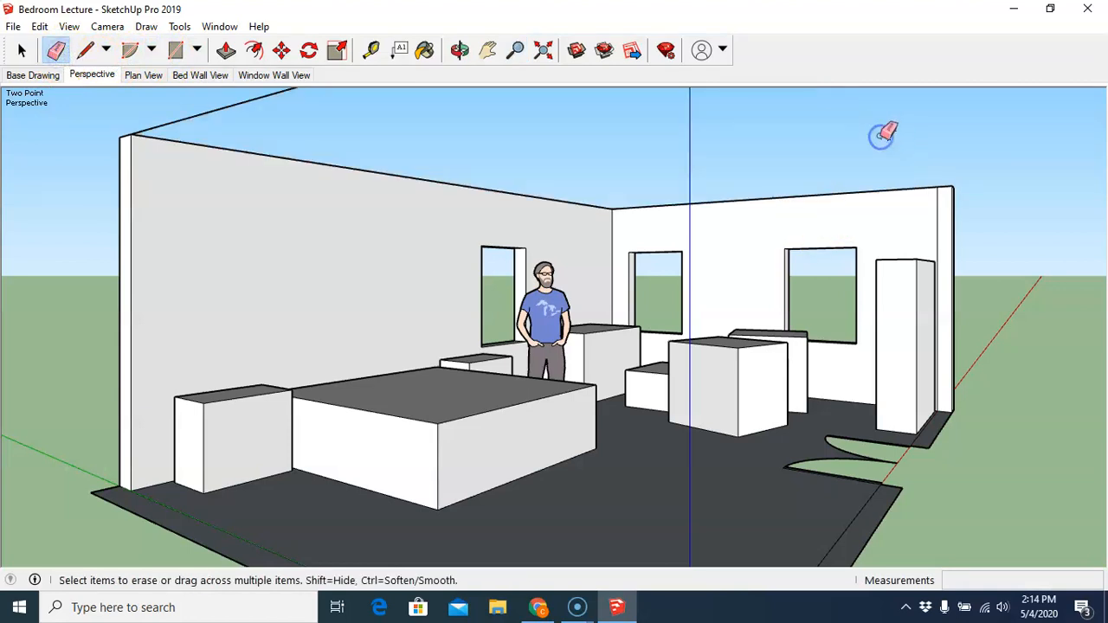
left_click(235, 104)
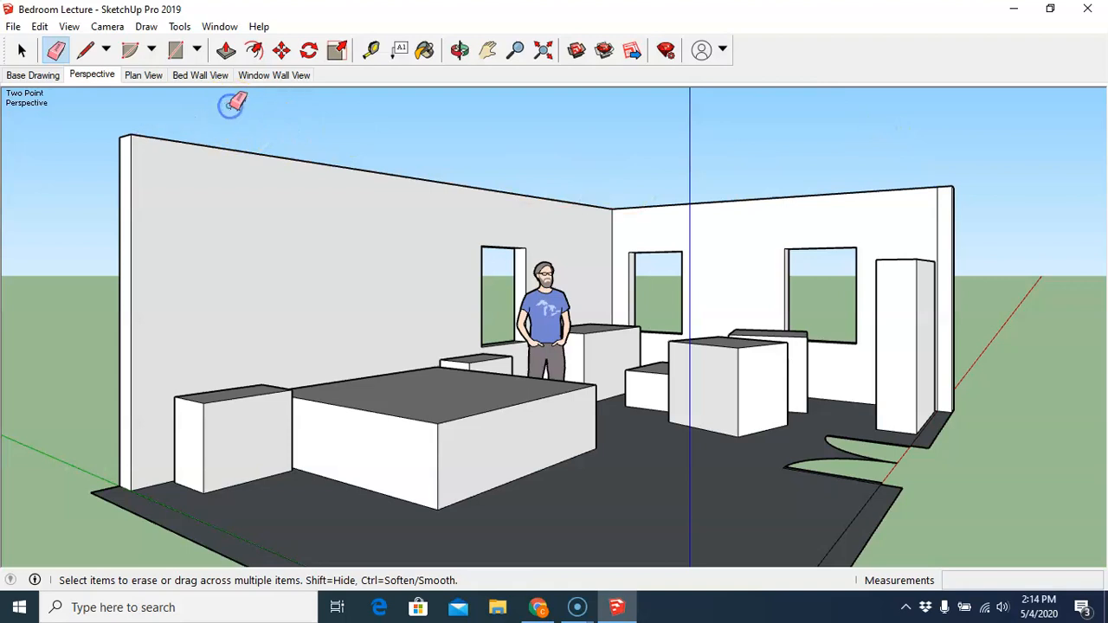
- Go to the Plan View scene and export it as a JPEG named Bedroom Plan View in My Documents
left_click(145, 76)
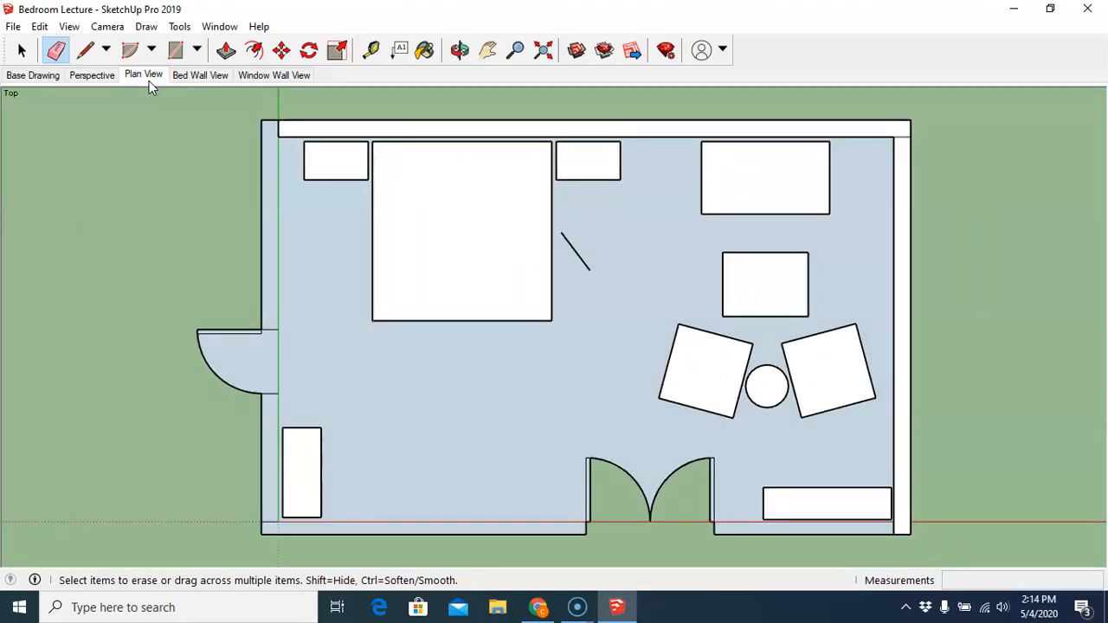
left_click(13, 26)
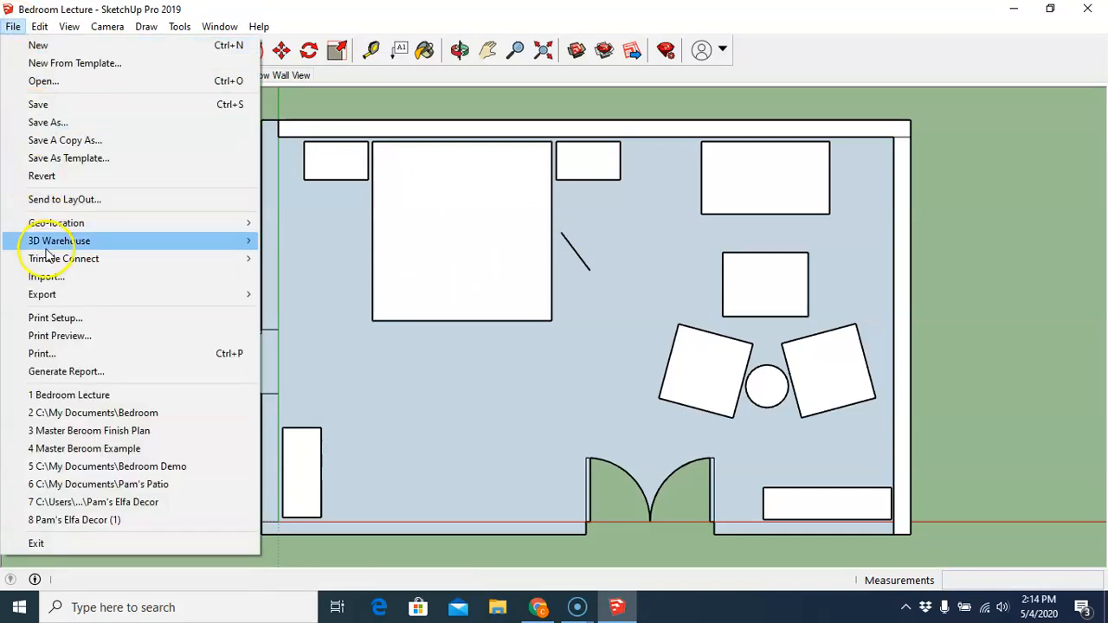
mouse_move(48, 296)
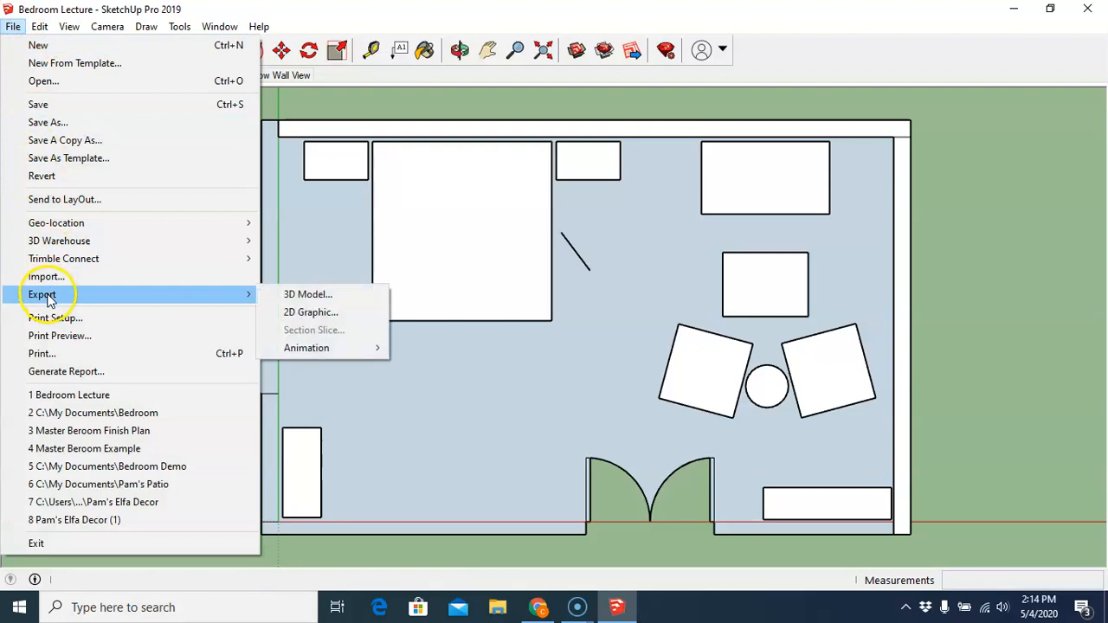
left_click(303, 313)
left_click_drag(501, 394, 442, 395)
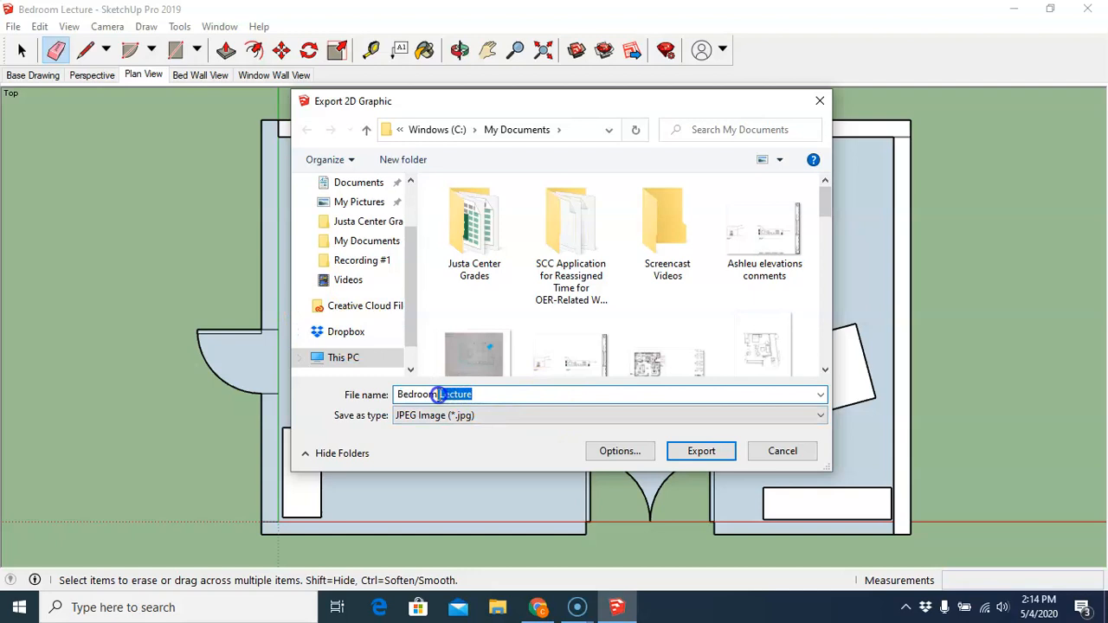
key("BackSpace")
left_click(436, 394)
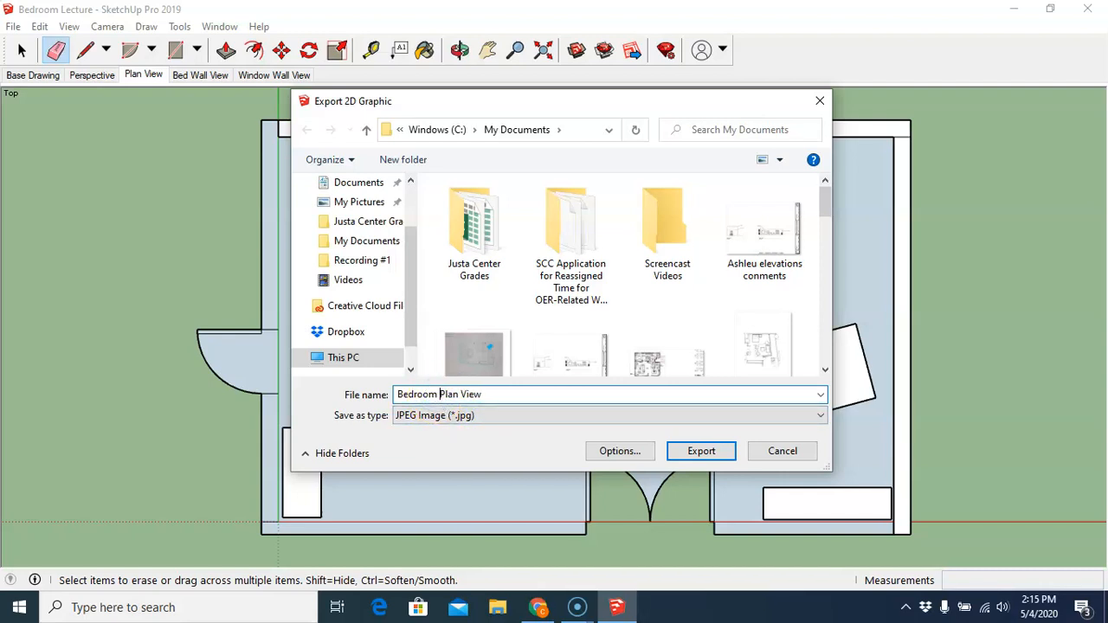
left_click(820, 418)
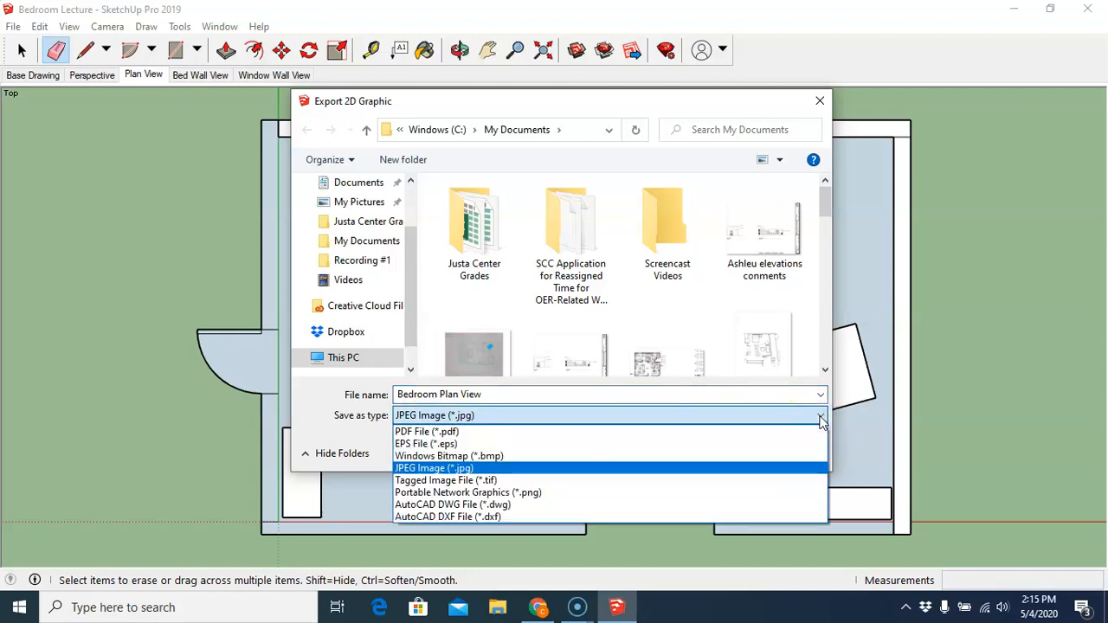
left_click(820, 418)
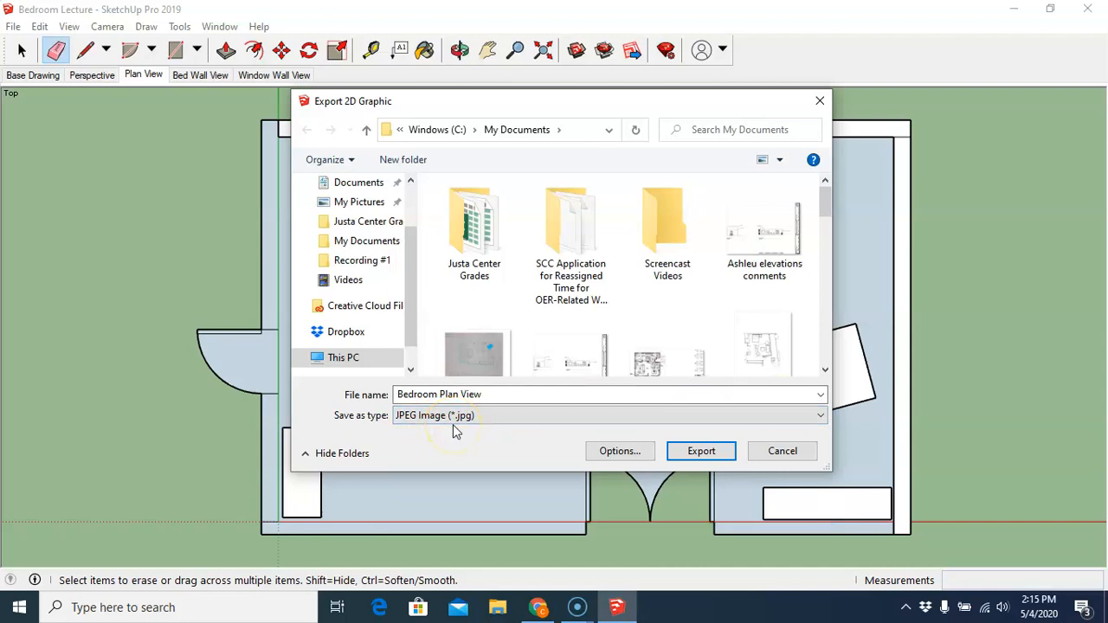
left_click(375, 246)
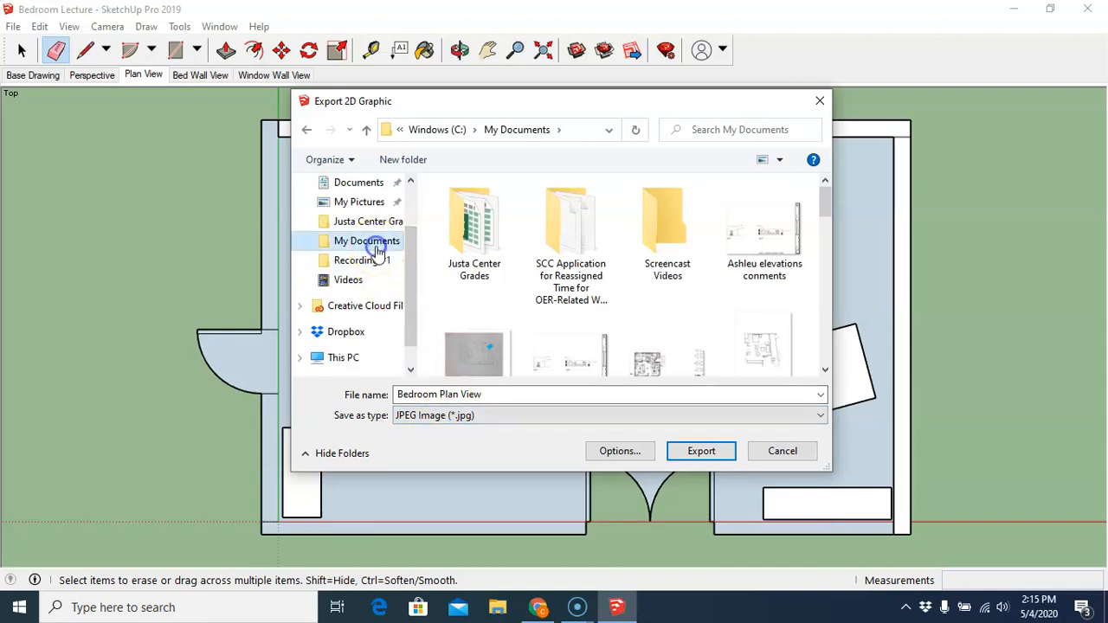
left_click(702, 453)
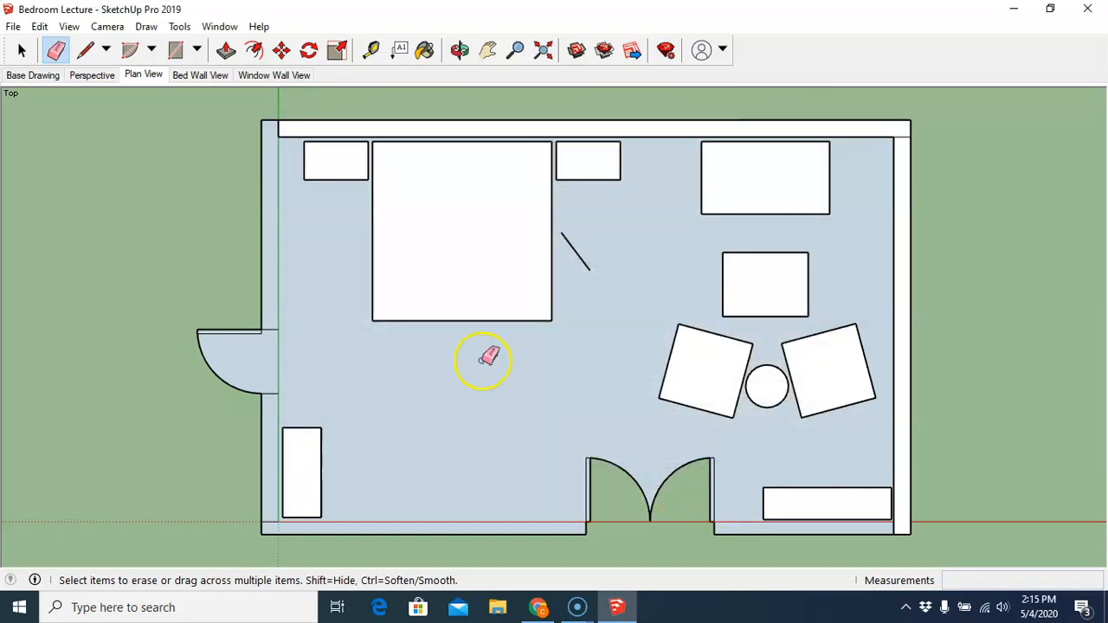
- Go to the Bed Wall View scene and export it as a JPEG named Bedroom Bed Wall in My Documents
left_click(206, 75)
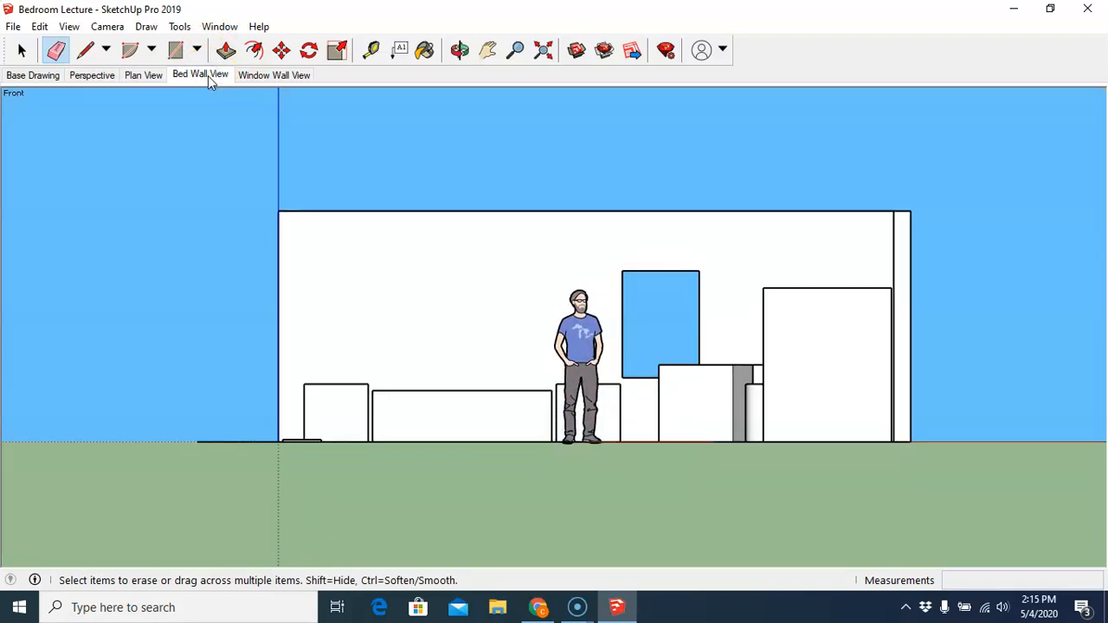
left_click(13, 26)
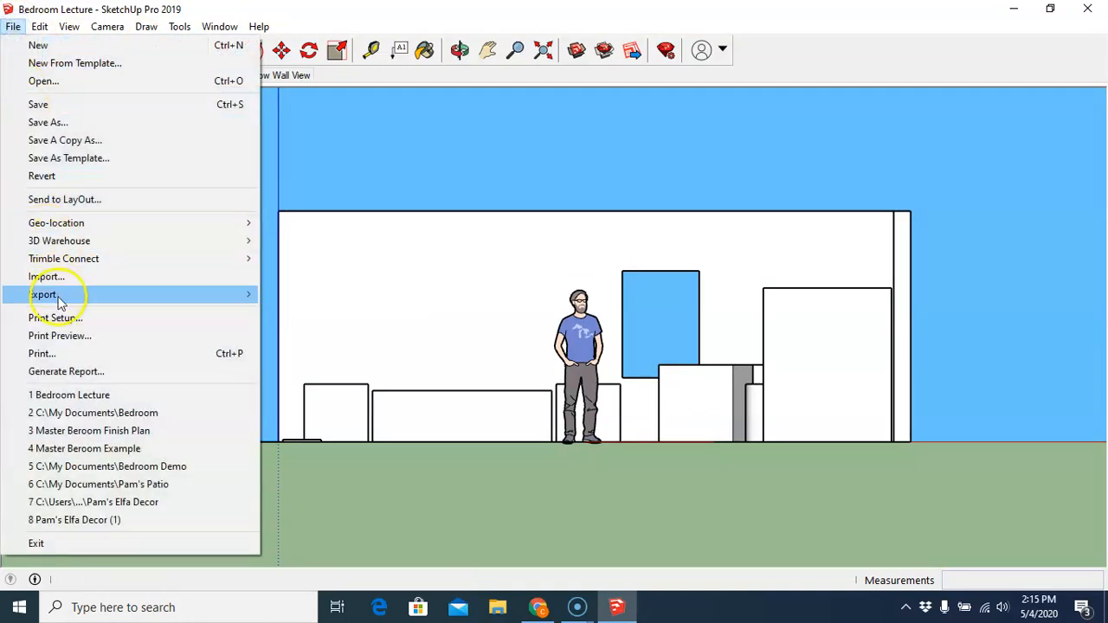
mouse_move(65, 294)
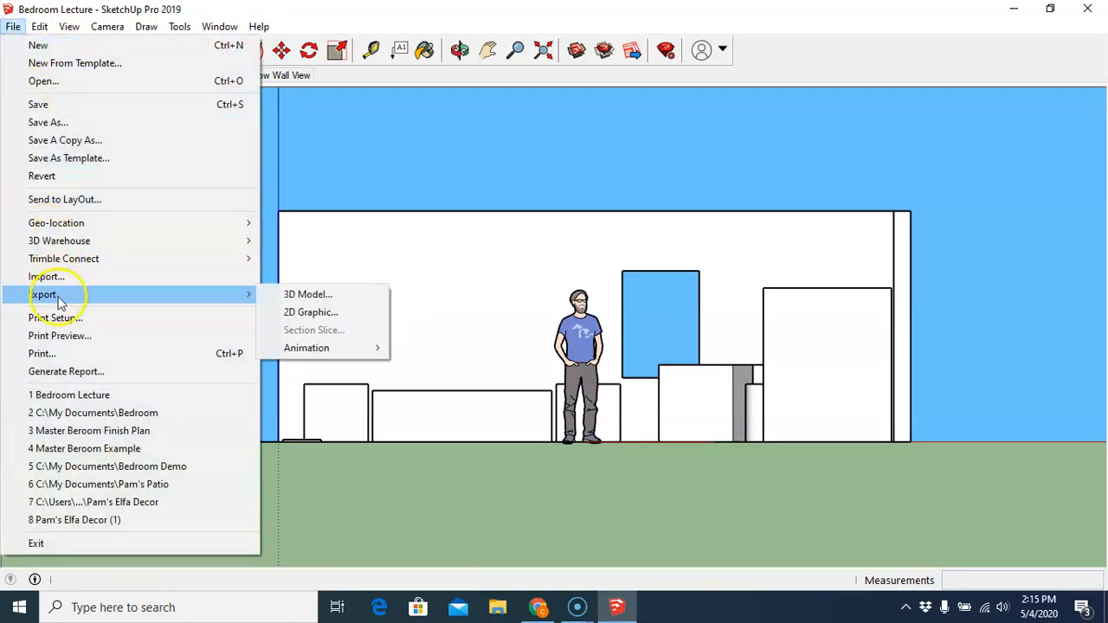
left_click(314, 319)
left_click_drag(482, 394, 438, 395)
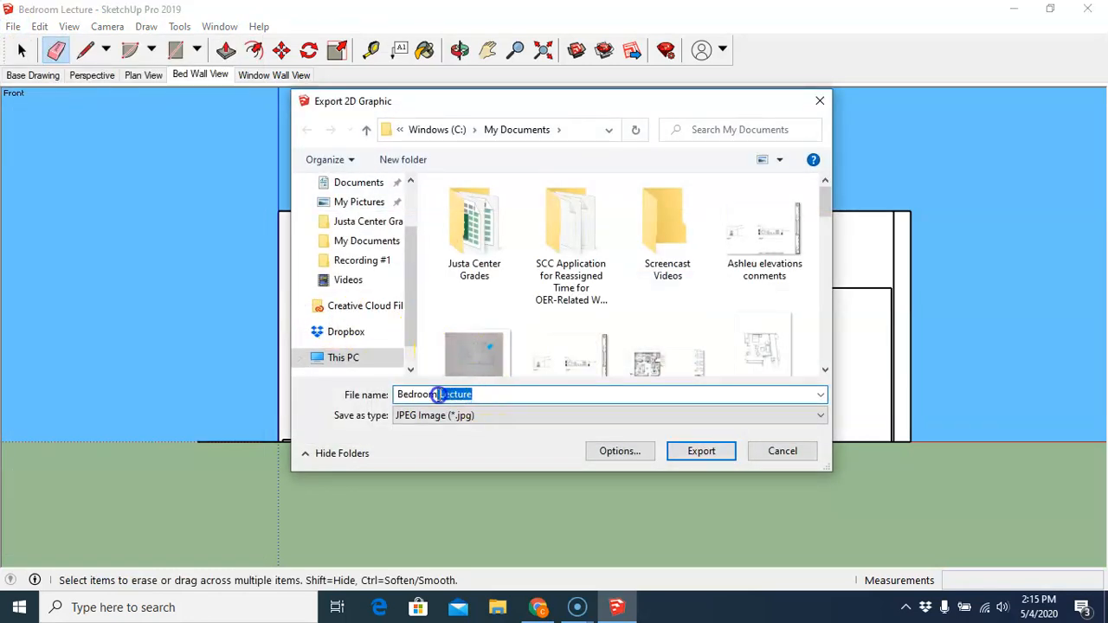
key("BackSpace")
left_click(703, 451)
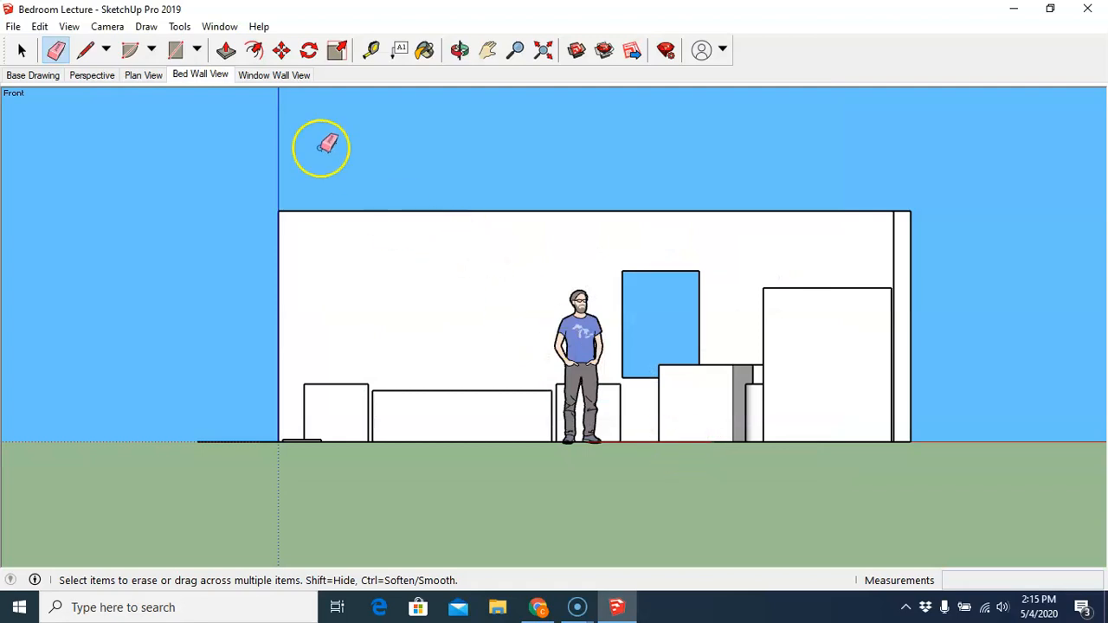
- Go to the Window Wall View scene and export it as a JPEG named Bedroom Window Wall in My Documents
left_click(267, 77)
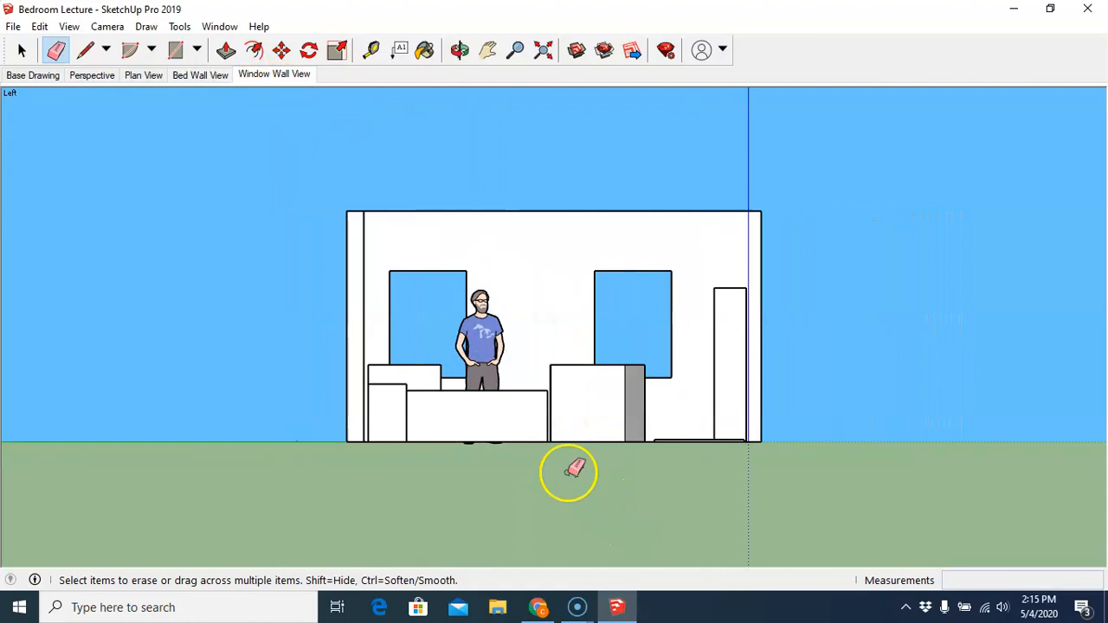
left_click(24, 50)
left_click(13, 26)
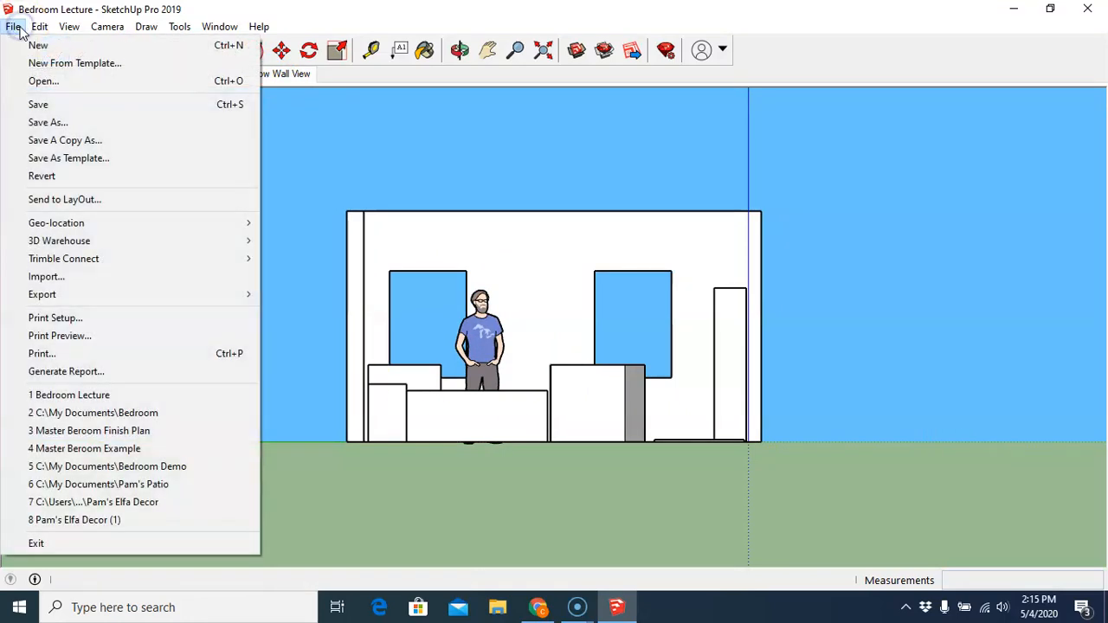
mouse_move(43, 293)
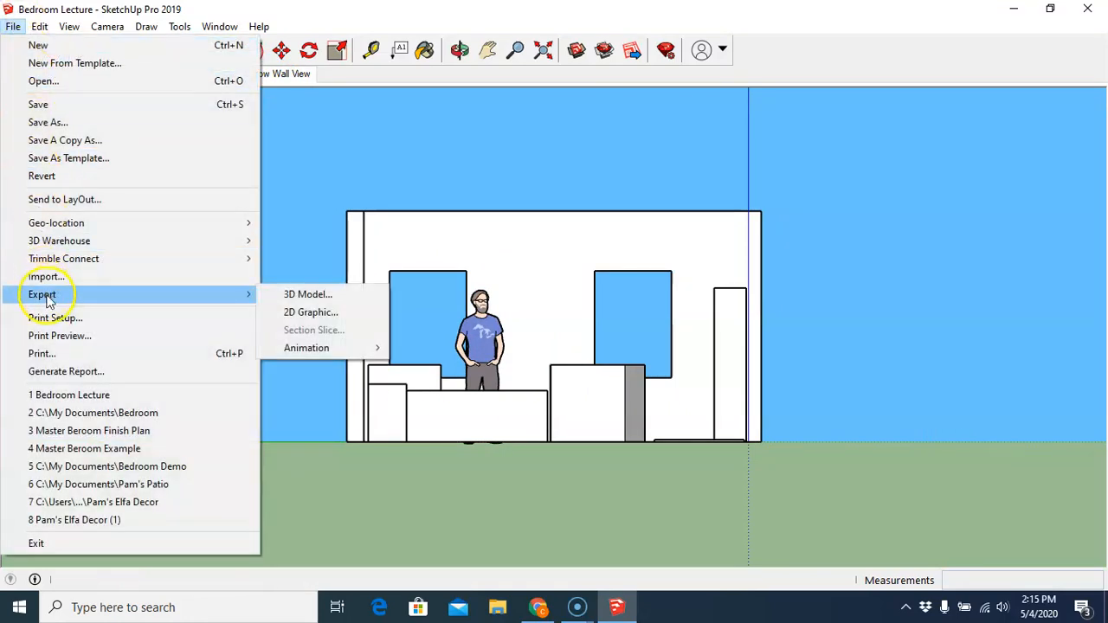
left_click(344, 320)
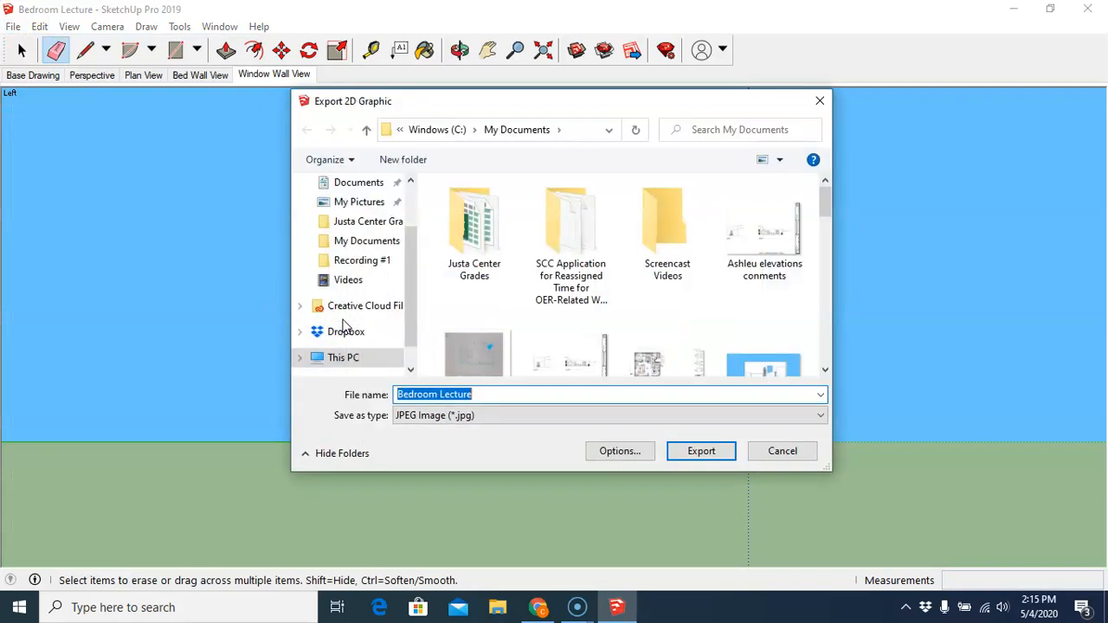
left_click_drag(488, 395, 443, 395)
type("Window Wall")
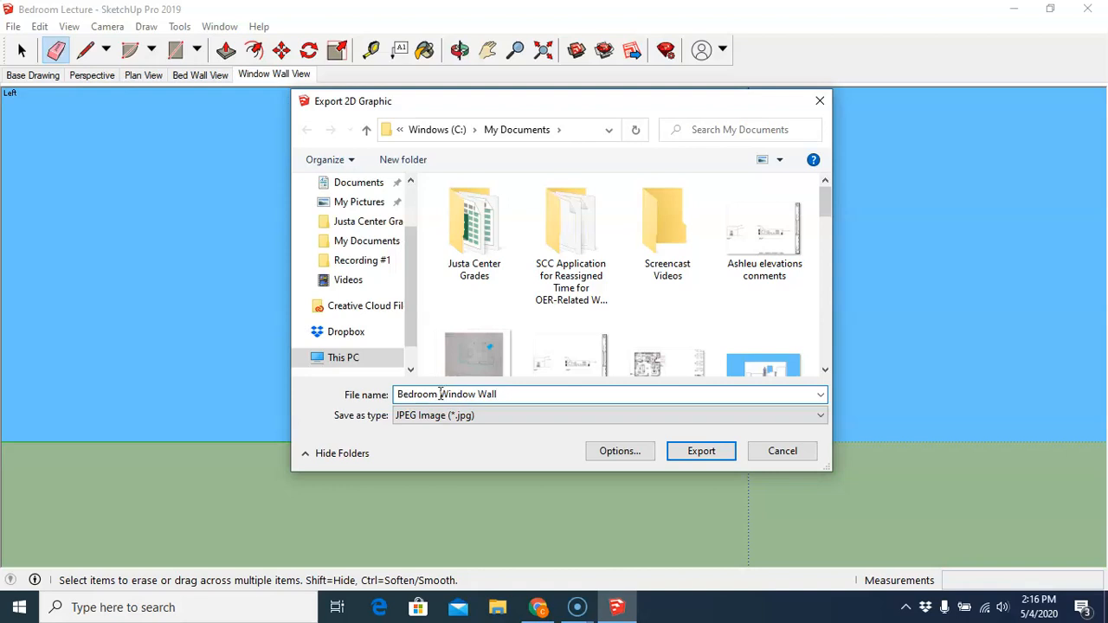
left_click(700, 451)
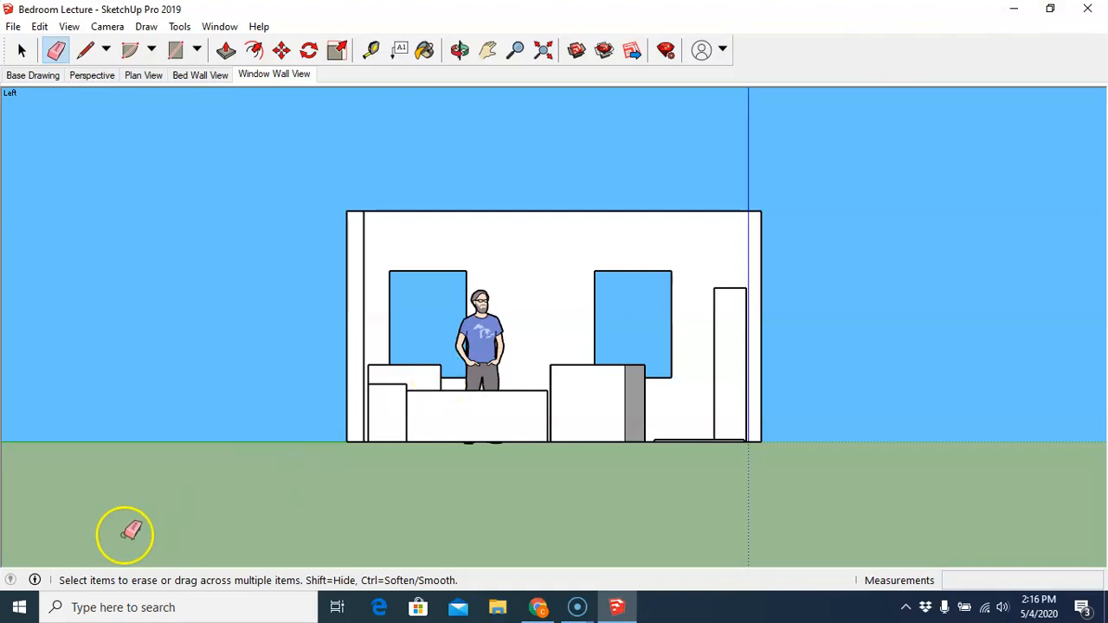
- Open Microsoft Publisher and start a new Blank 11 x 8.5" publication
left_click(81, 608)
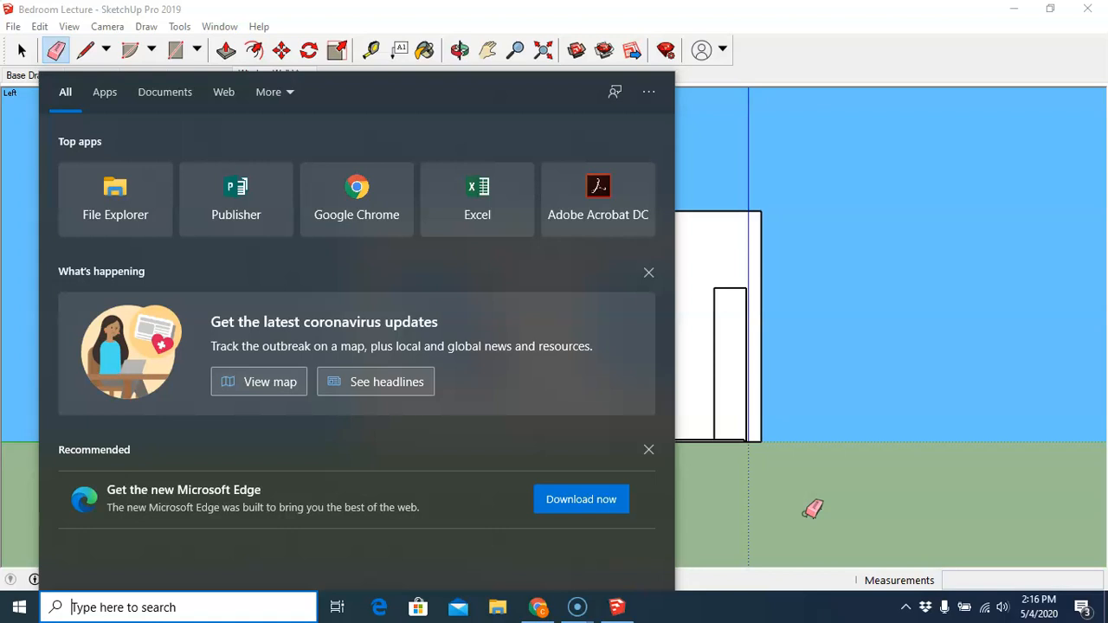
left_click(260, 200)
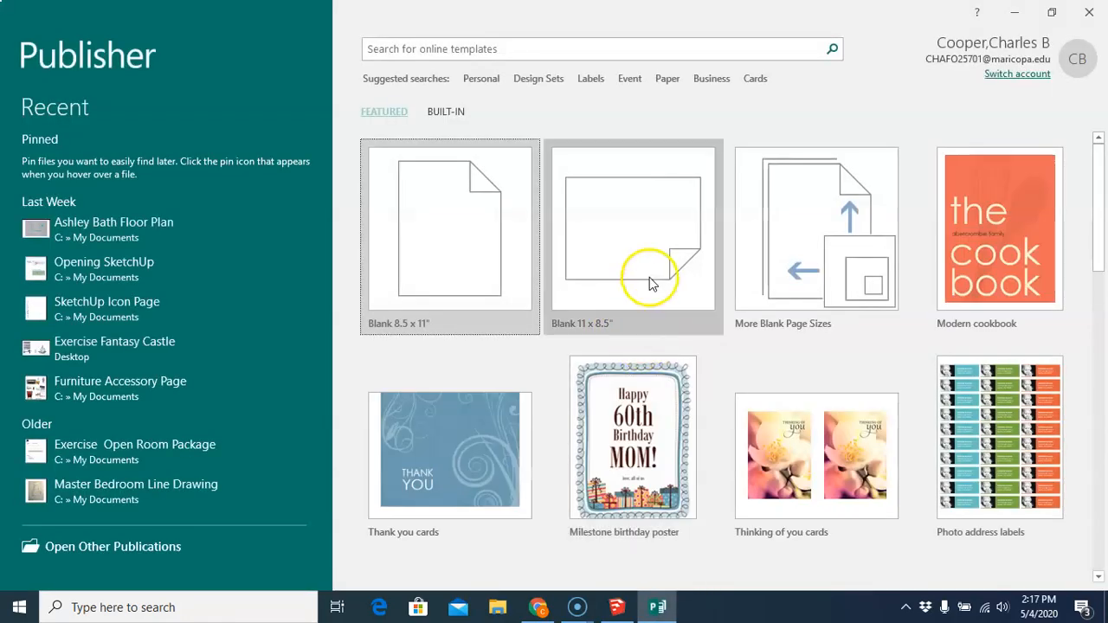
left_click(630, 230)
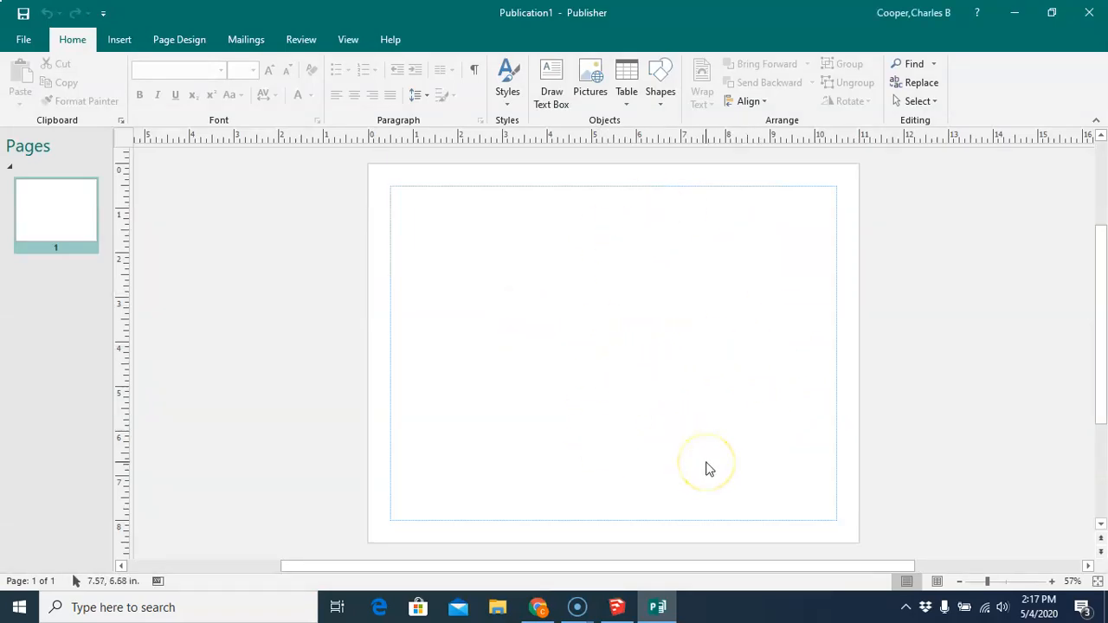
left_click(599, 397)
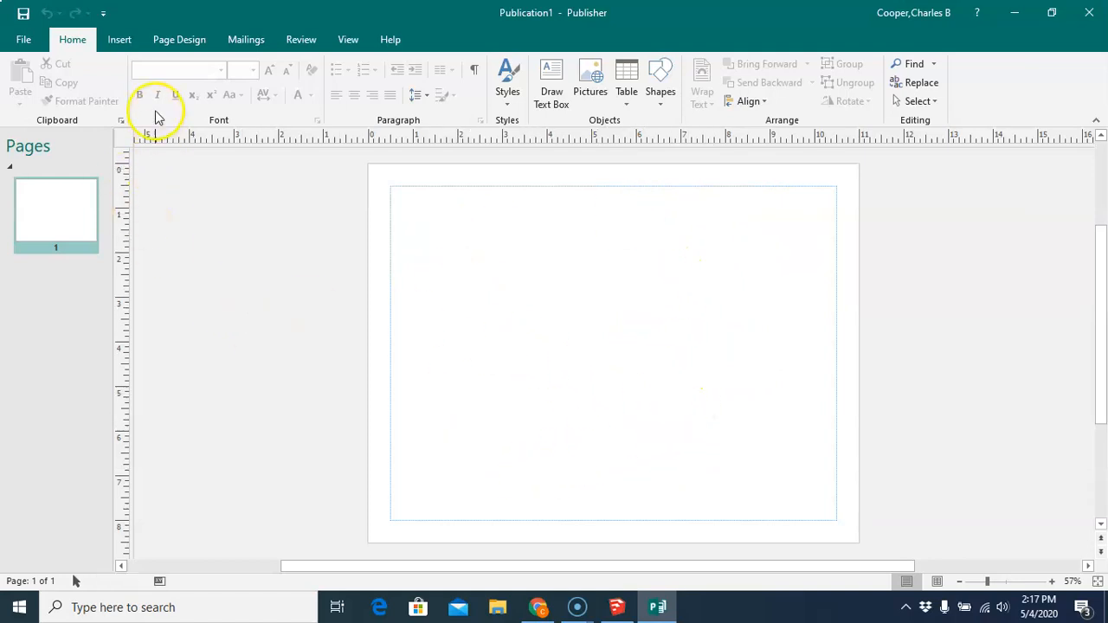
- Insert the Bedroom Perspective picture from My Documents onto the first page
left_click(117, 40)
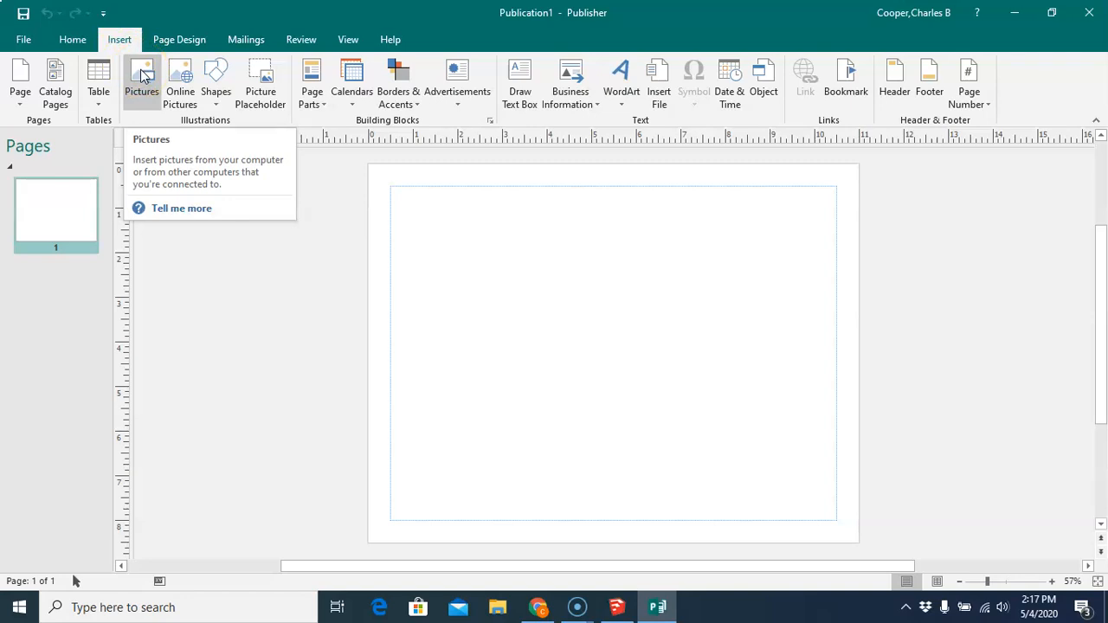
left_click(143, 75)
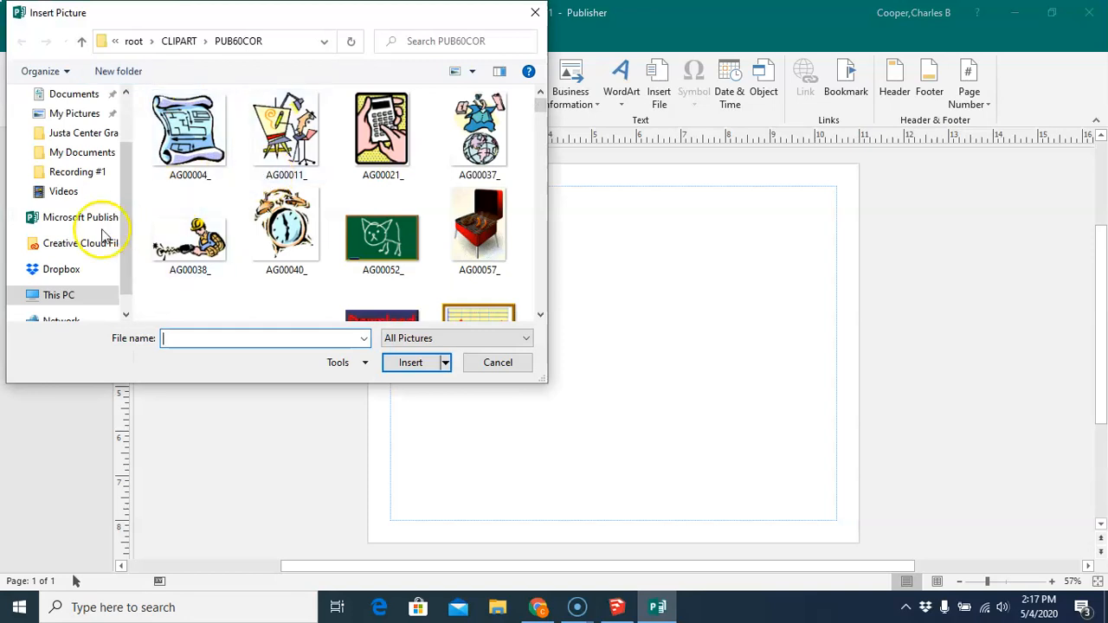
left_click(82, 152)
left_click(540, 317)
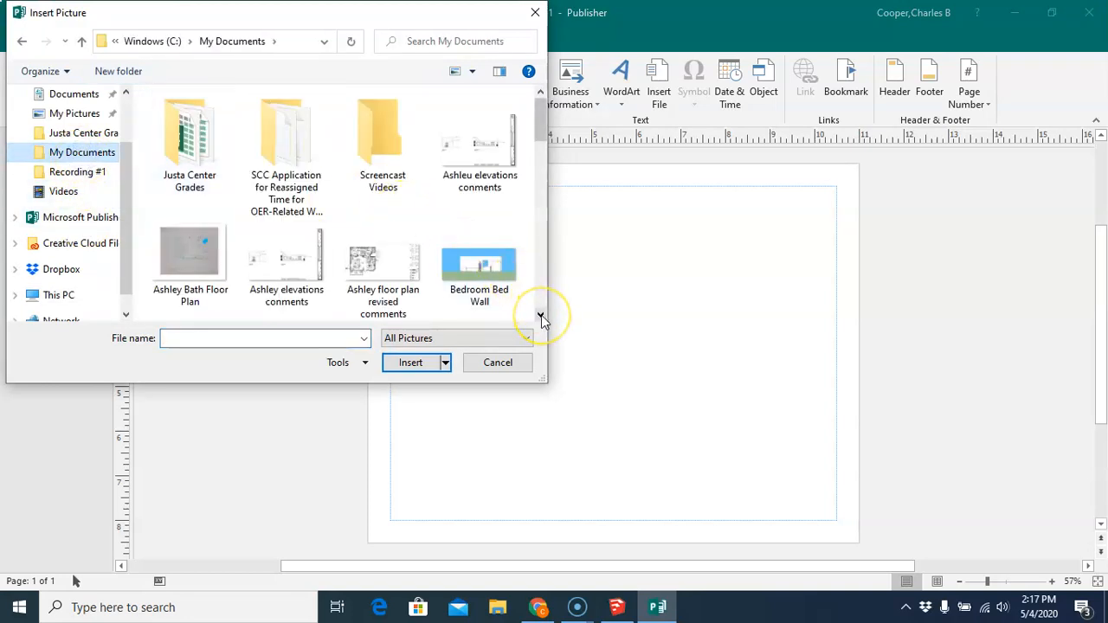
left_click(540, 315)
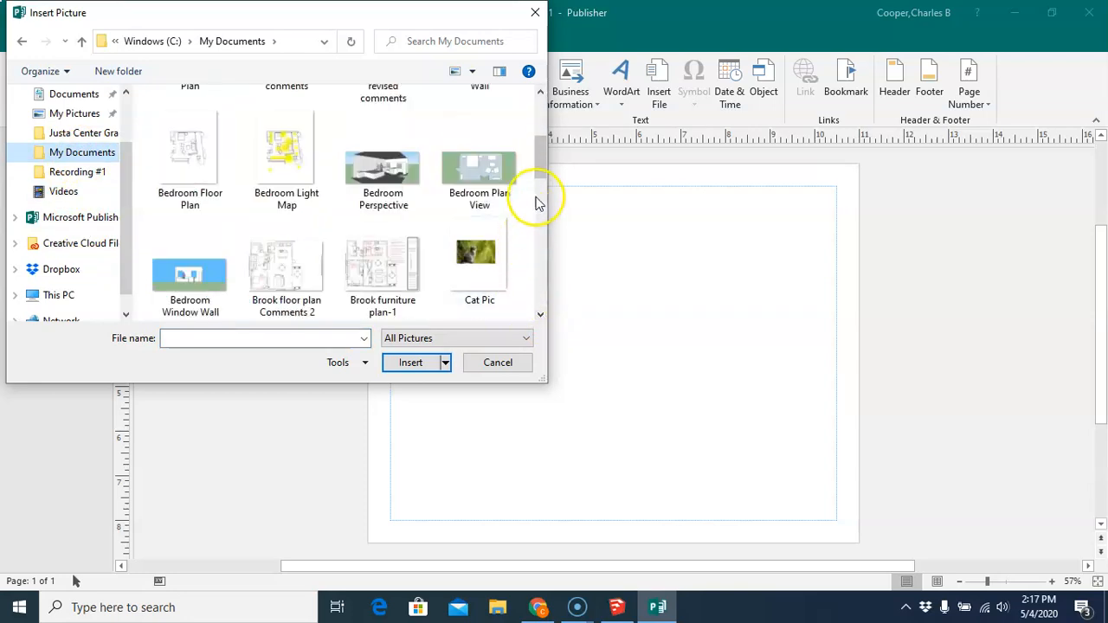
left_click(387, 177)
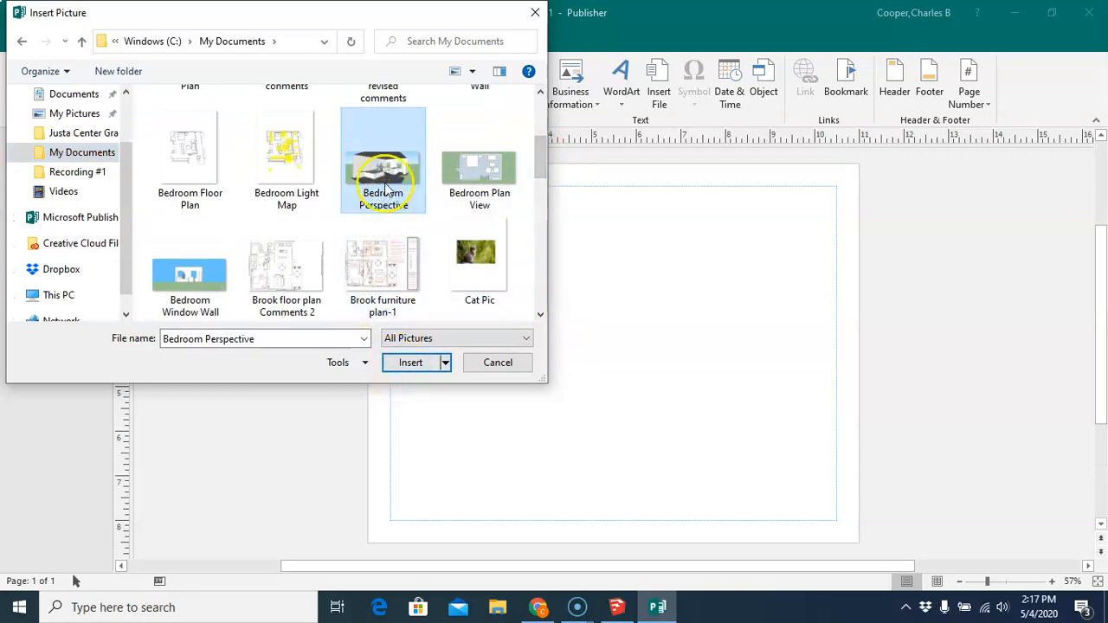
left_click(410, 362)
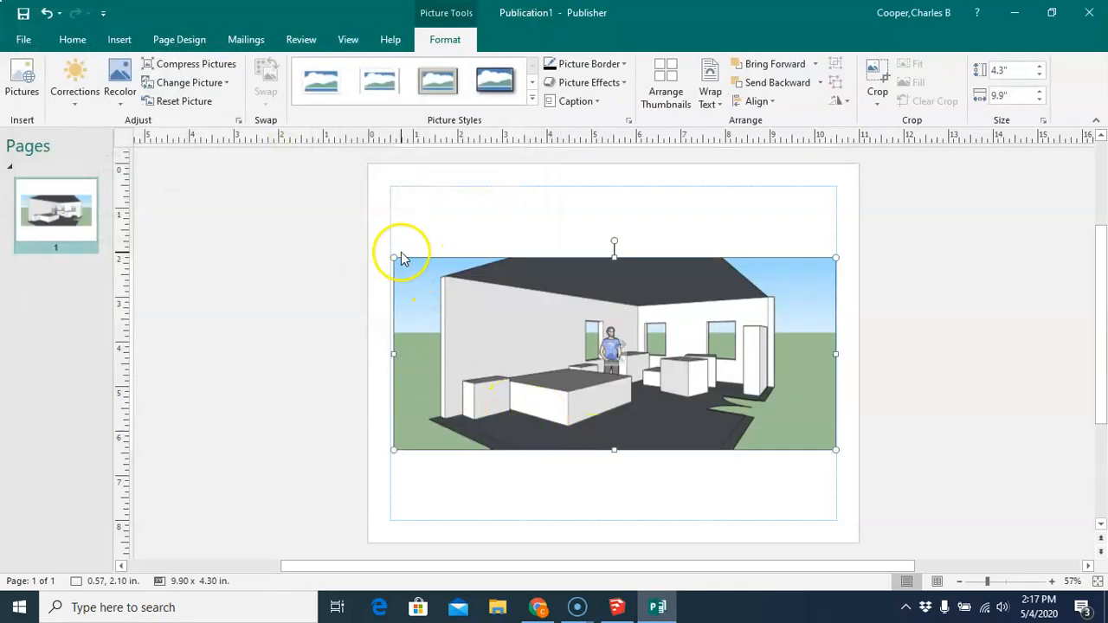
- Enlarge the perspective picture to about 12.96 x 5.62 in and reposition it on the page
left_click_drag(390, 254, 391, 242)
left_click_drag(835, 239, 856, 220)
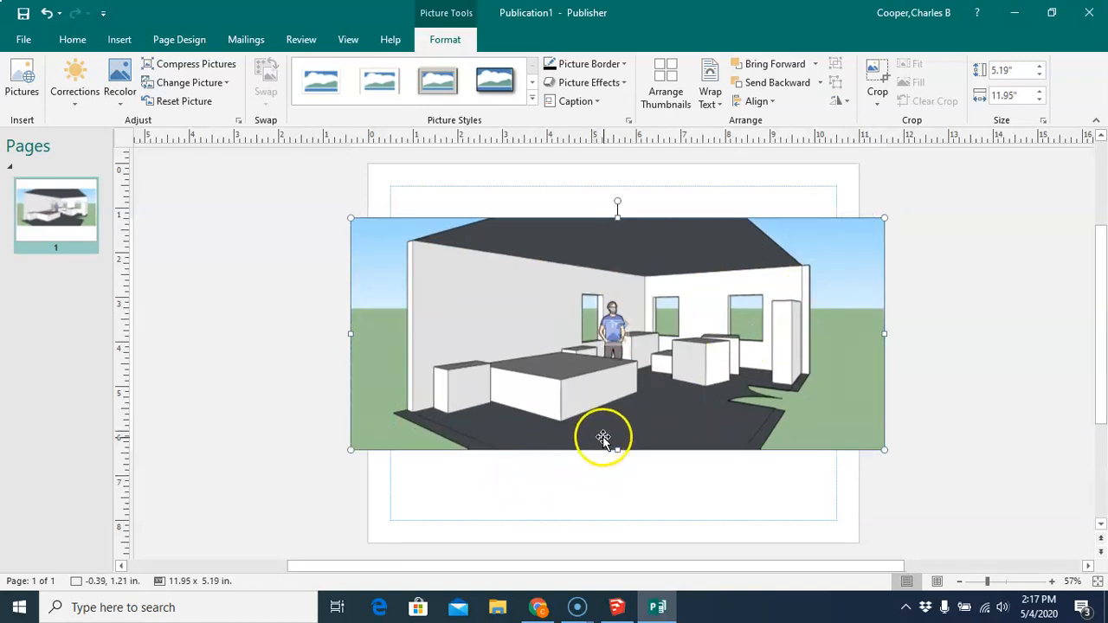
left_click_drag(594, 398, 590, 413)
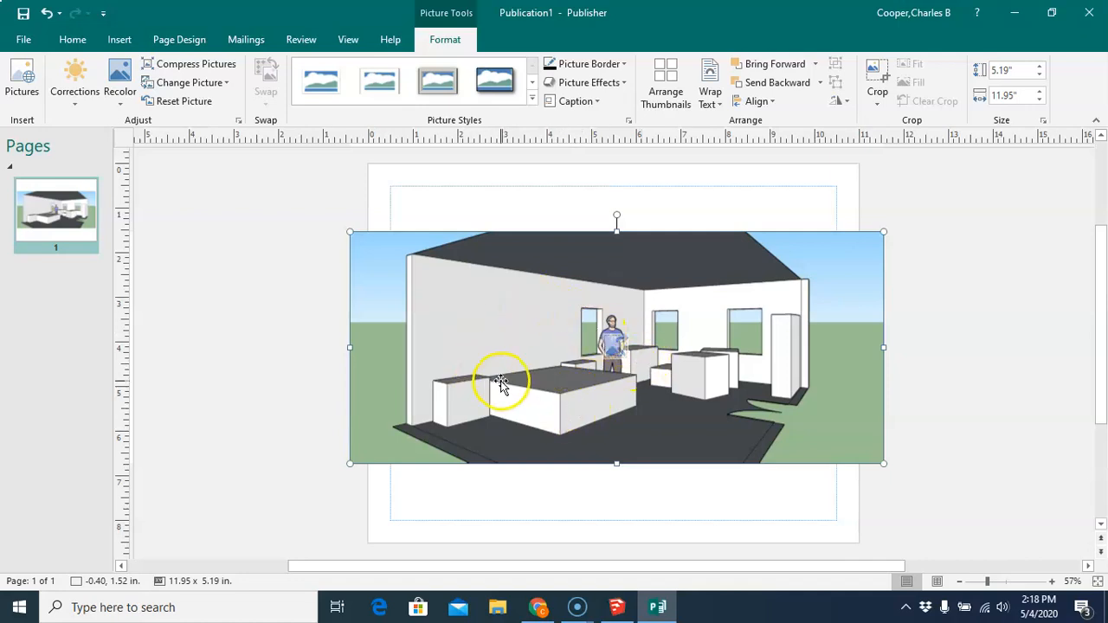
left_click_drag(351, 231, 347, 222)
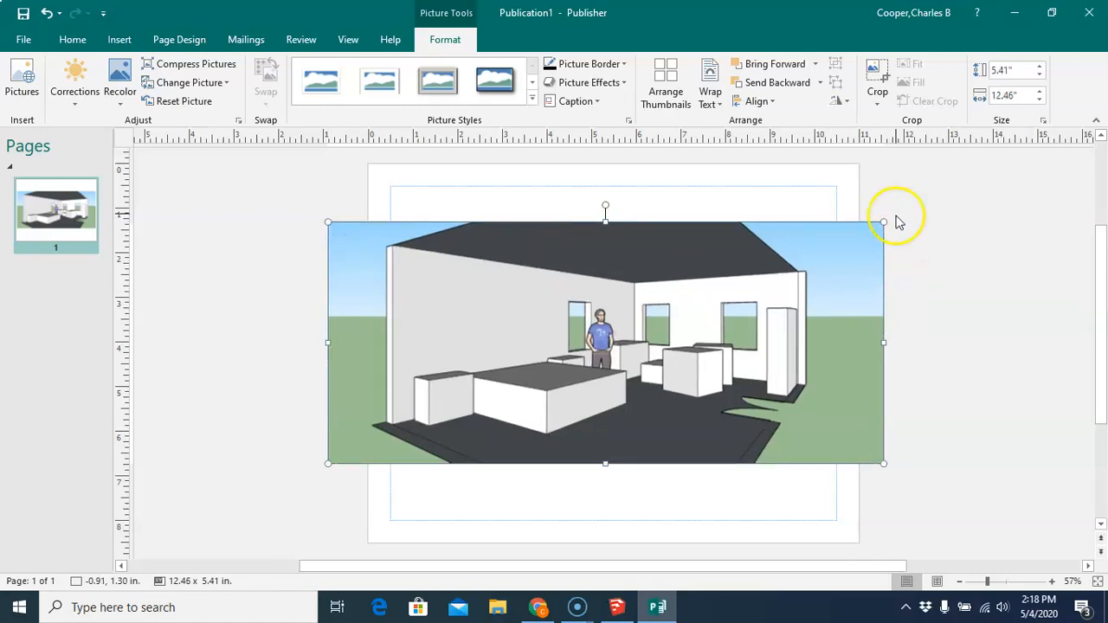
left_click_drag(883, 222, 900, 212)
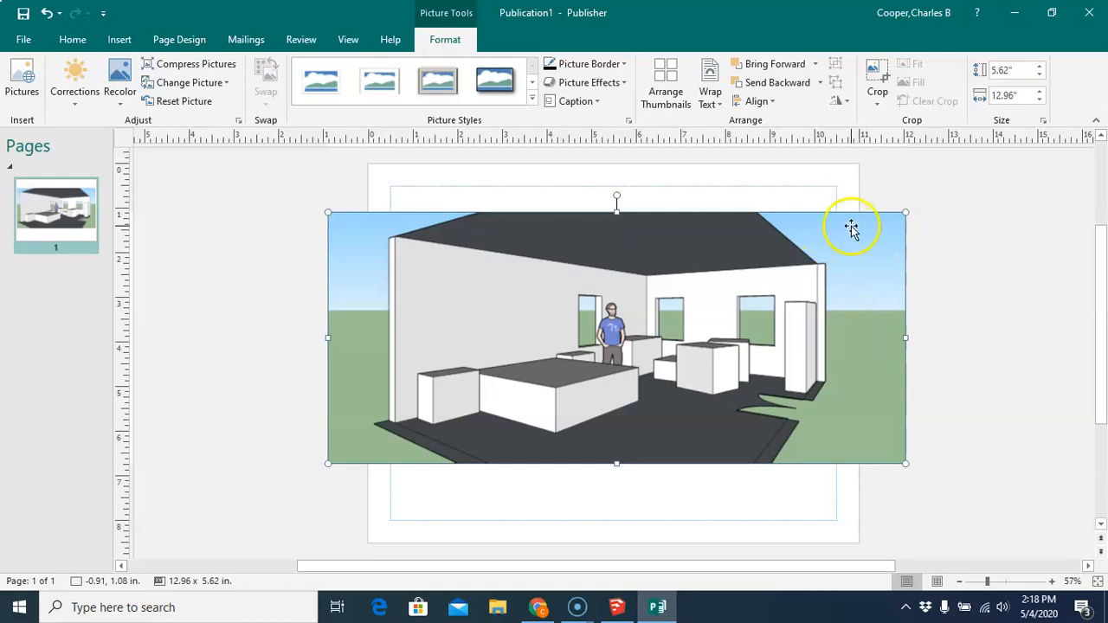
- Crop the picture's left and right sides to about 9.65 in wide and fit it within the page margins
left_click(883, 88)
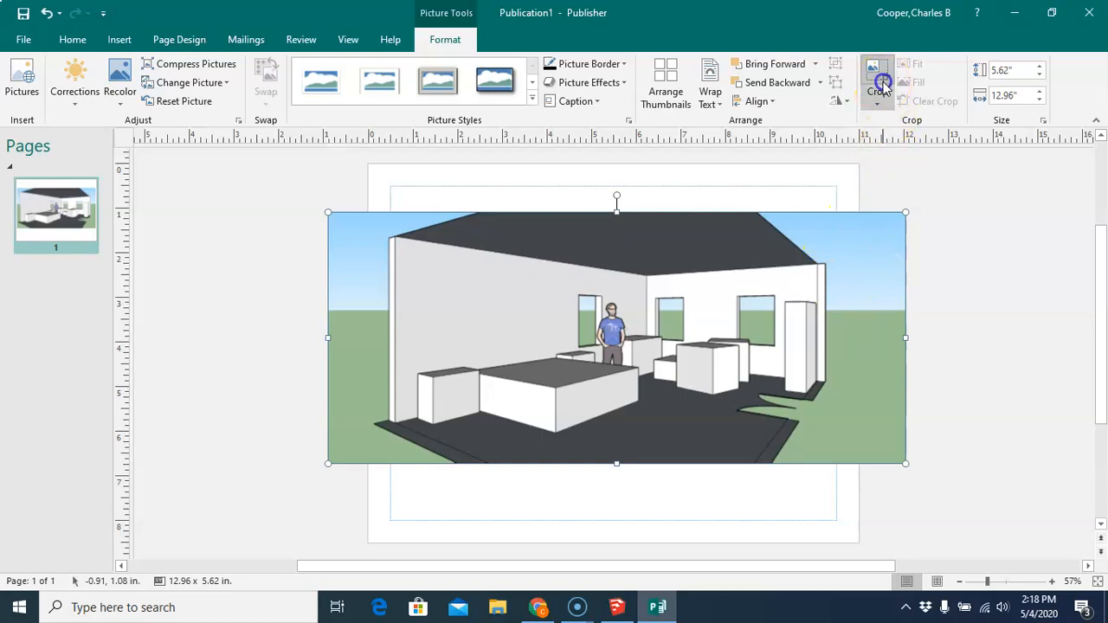
left_click_drag(330, 338, 390, 342)
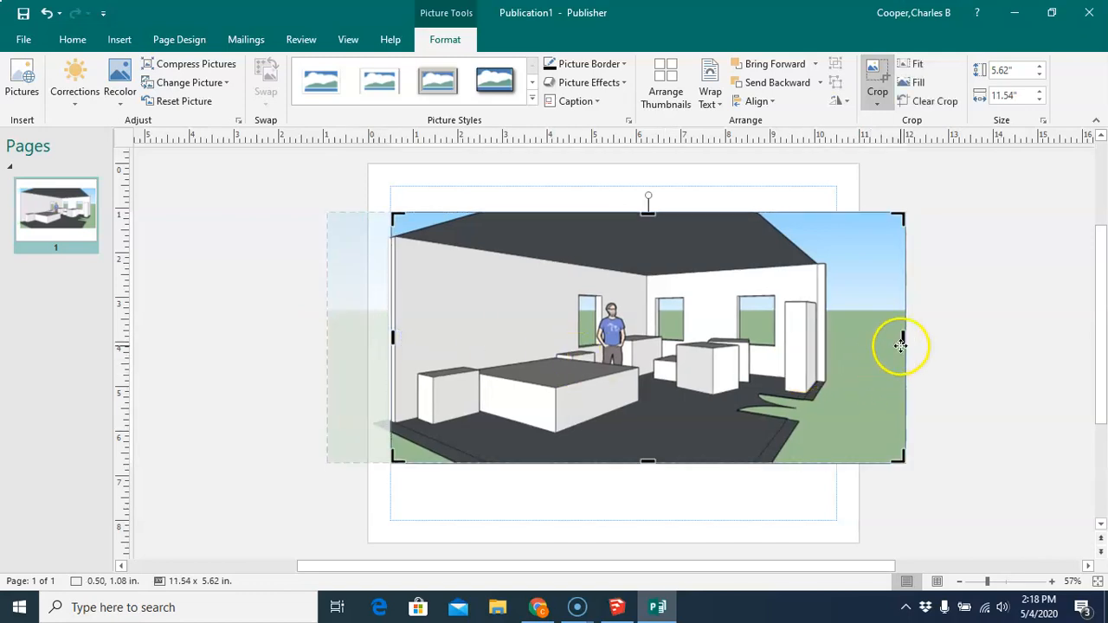
left_click_drag(904, 338, 821, 337)
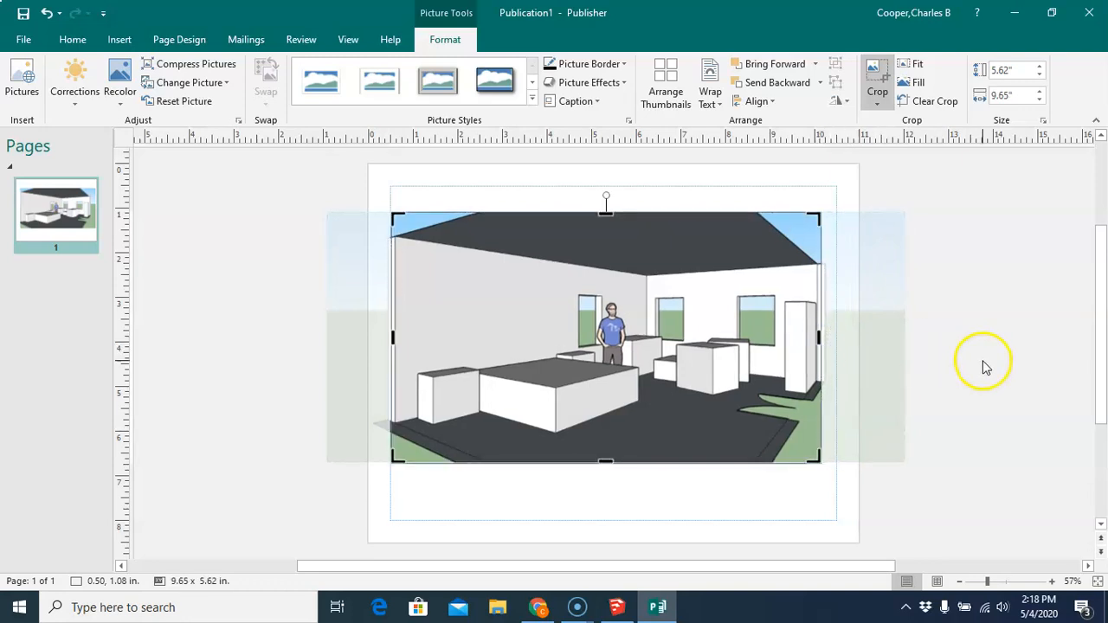
left_click(991, 366)
left_click_drag(720, 369, 731, 378)
left_click_drag(608, 374, 599, 379)
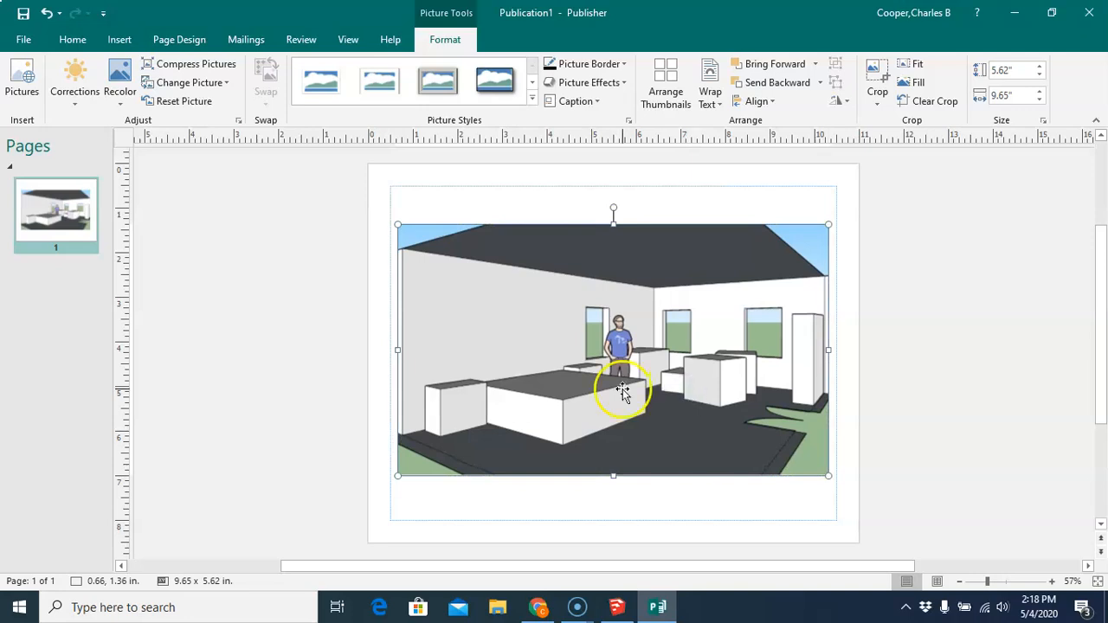
left_click(221, 258)
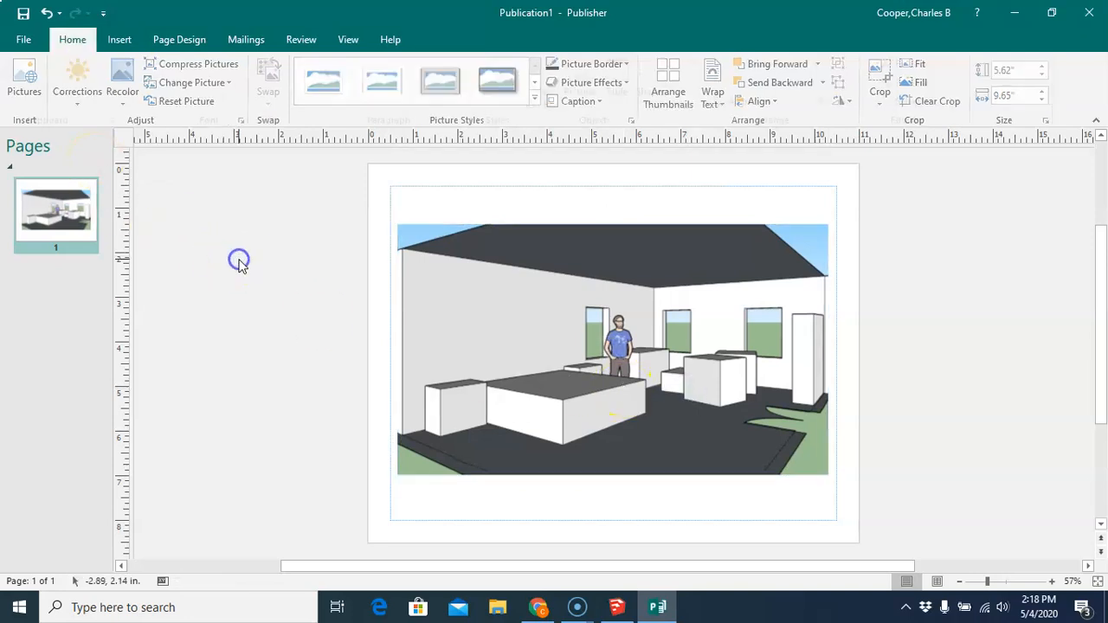
- Add a second page and insert the Bedroom Plan View picture from My Documents onto it
left_click(119, 41)
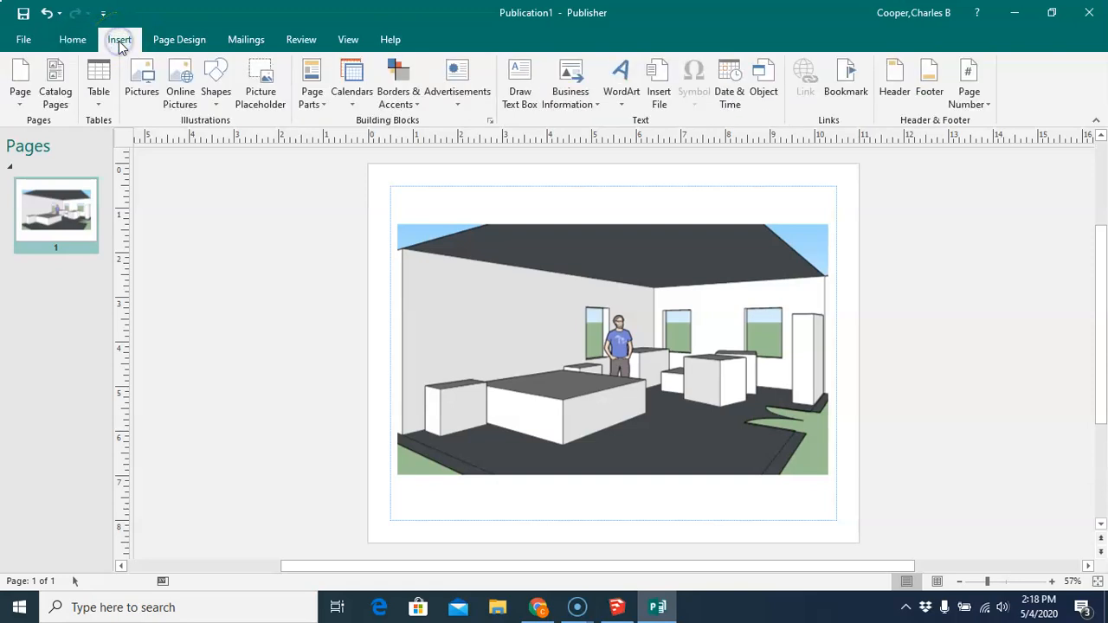
left_click(19, 73)
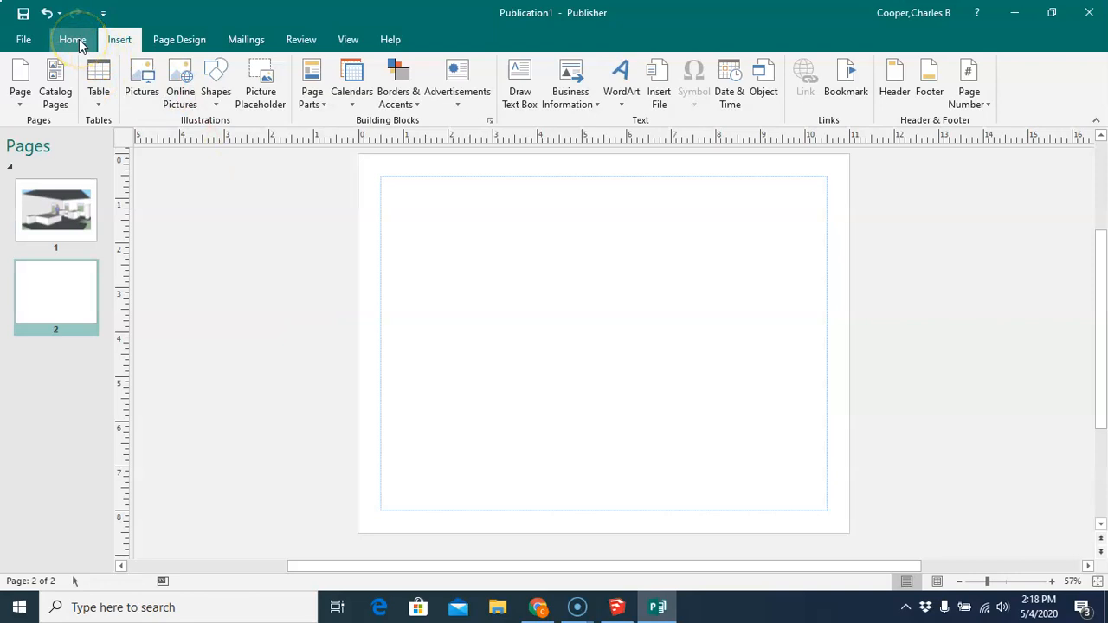
left_click(142, 80)
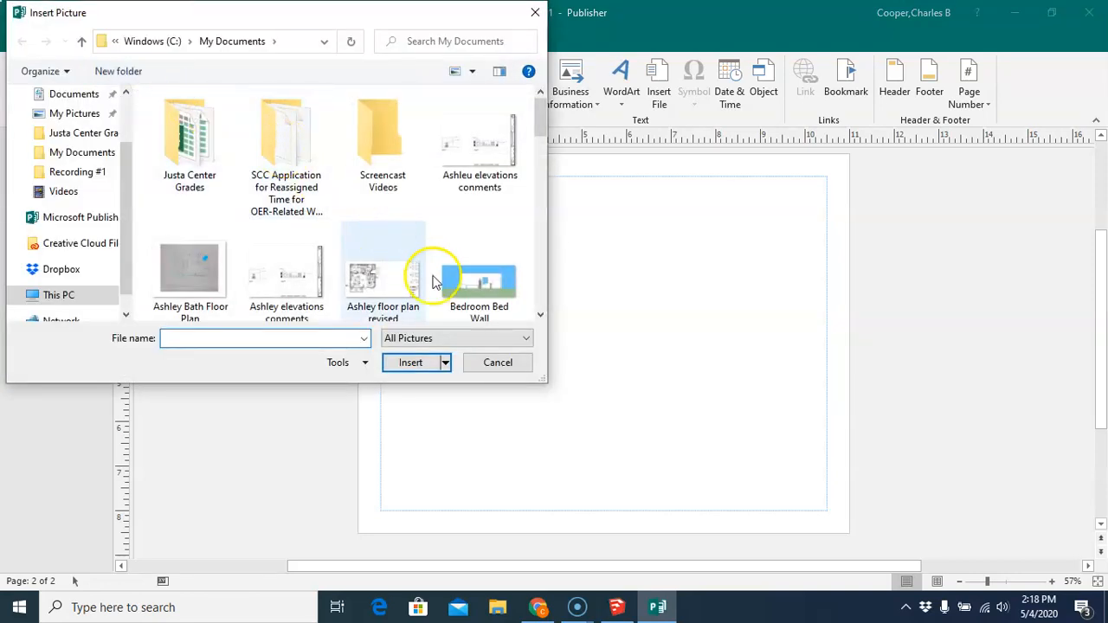
left_click(540, 315)
left_click_drag(542, 317, 541, 318)
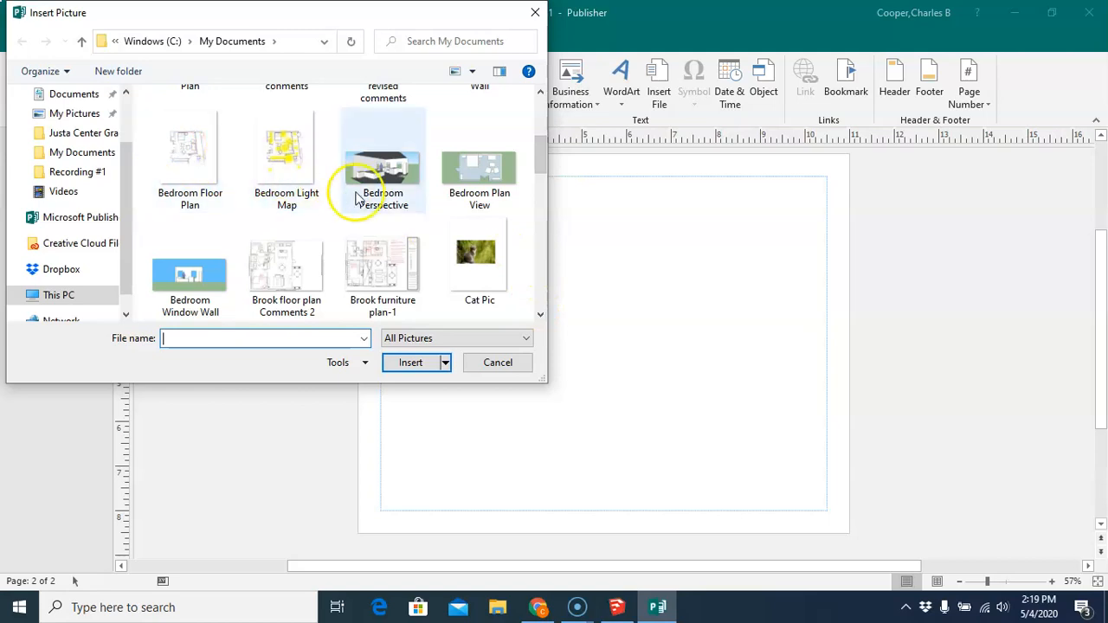
left_click(470, 186)
left_click(412, 372)
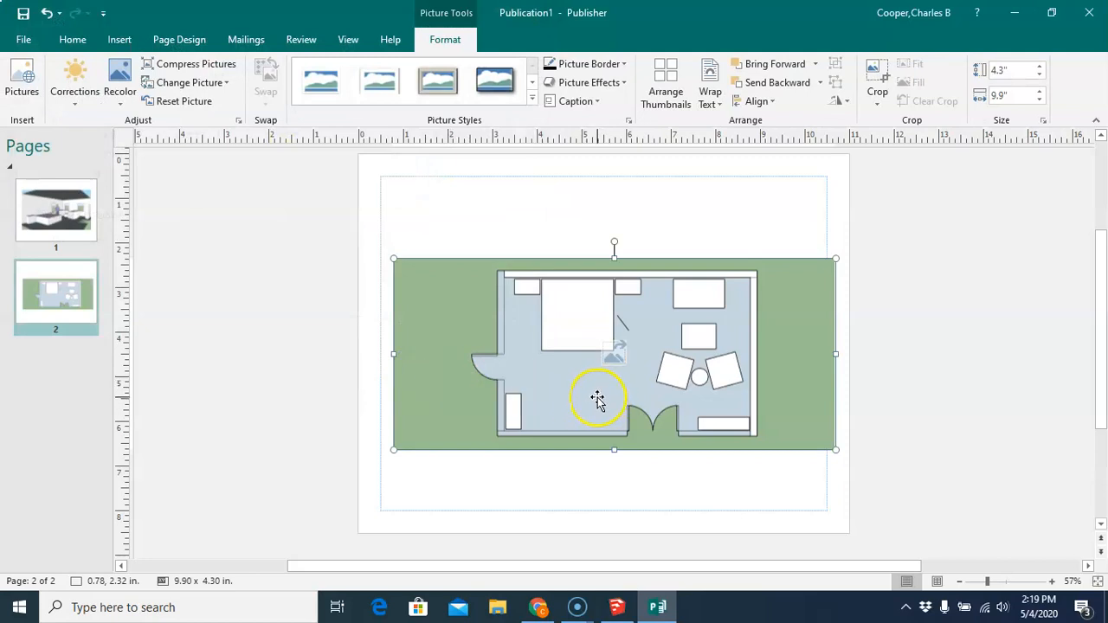
- Crop the plan view picture's left and right sides to about 6.52 in wide
left_click(877, 78)
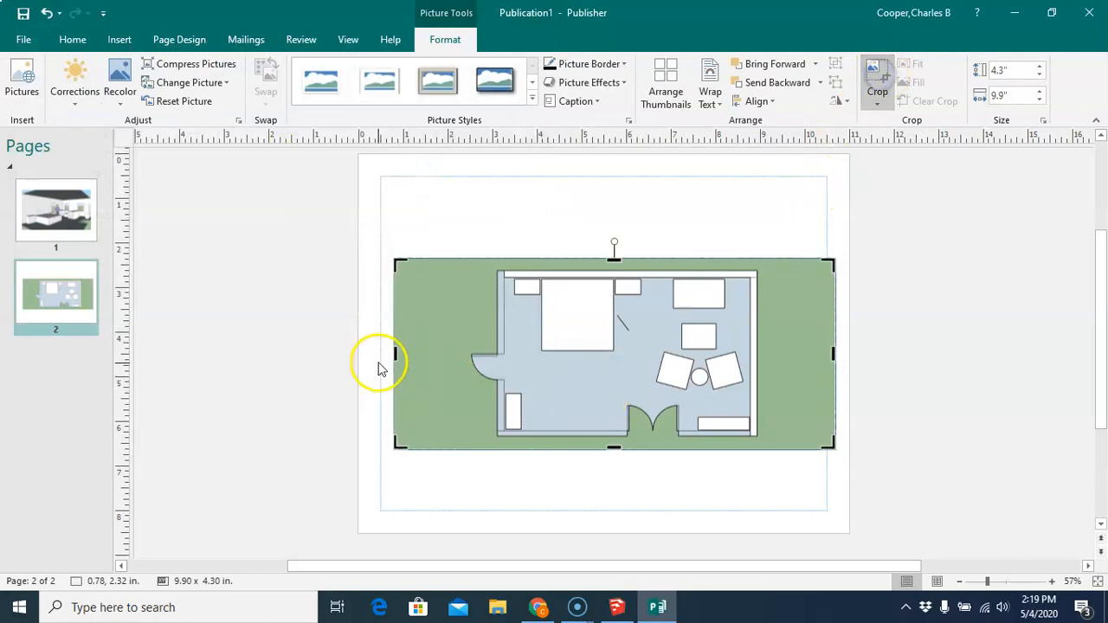
left_click_drag(396, 353, 469, 359)
left_click_drag(825, 351, 759, 343)
left_click(879, 358)
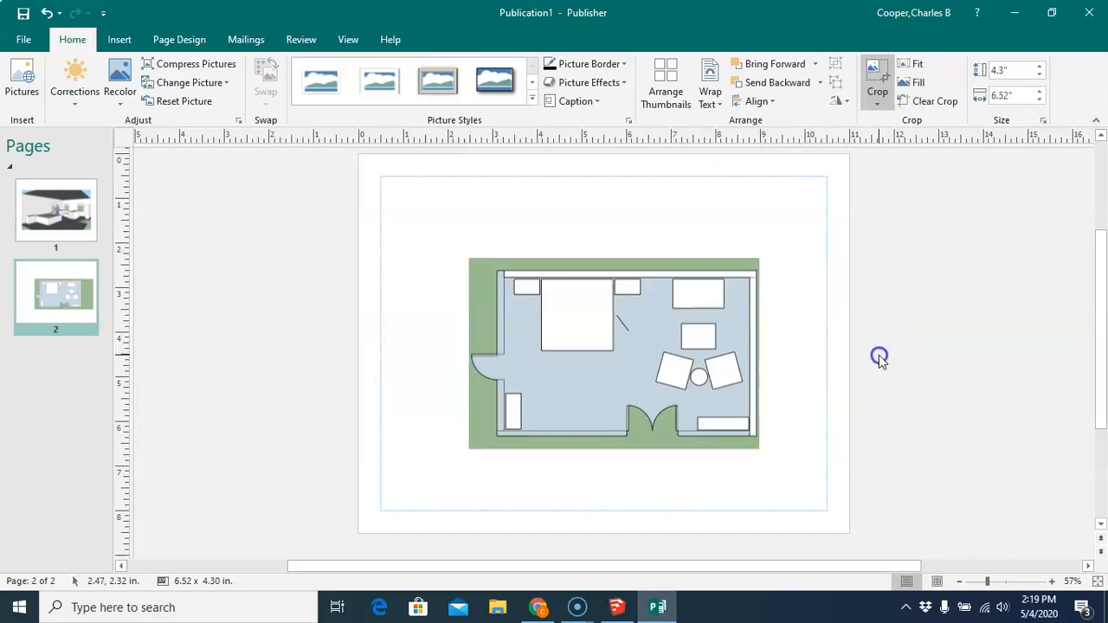
- Enlarge the plan view picture from its corners to about 8.23 x 5.42 in within the page margins
left_click(512, 299)
left_click_drag(467, 260, 412, 222)
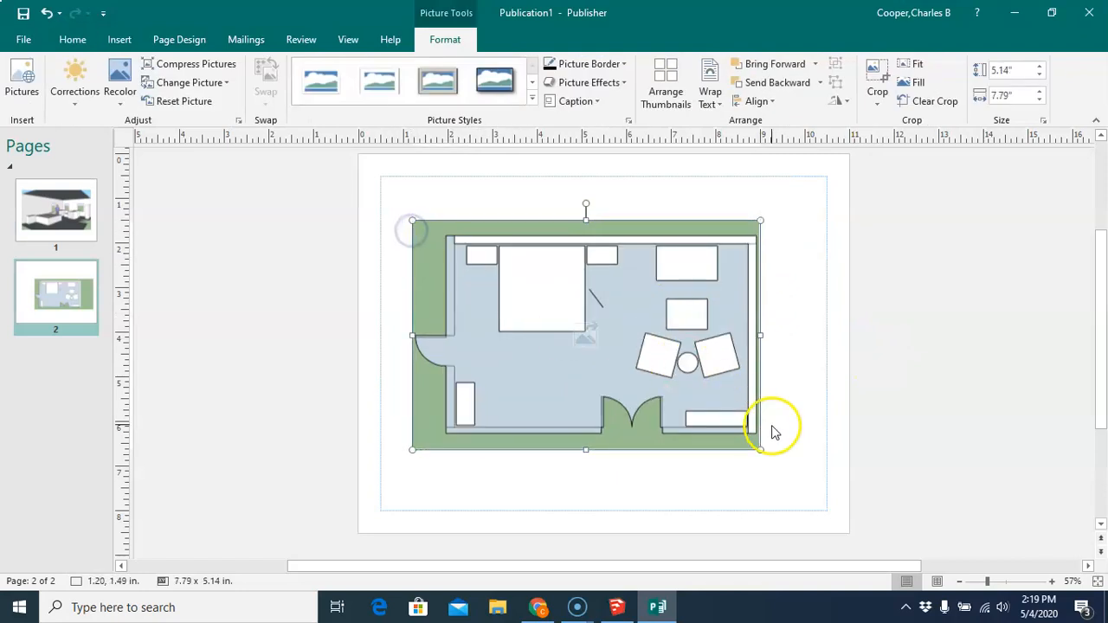
left_click_drag(760, 450, 780, 459)
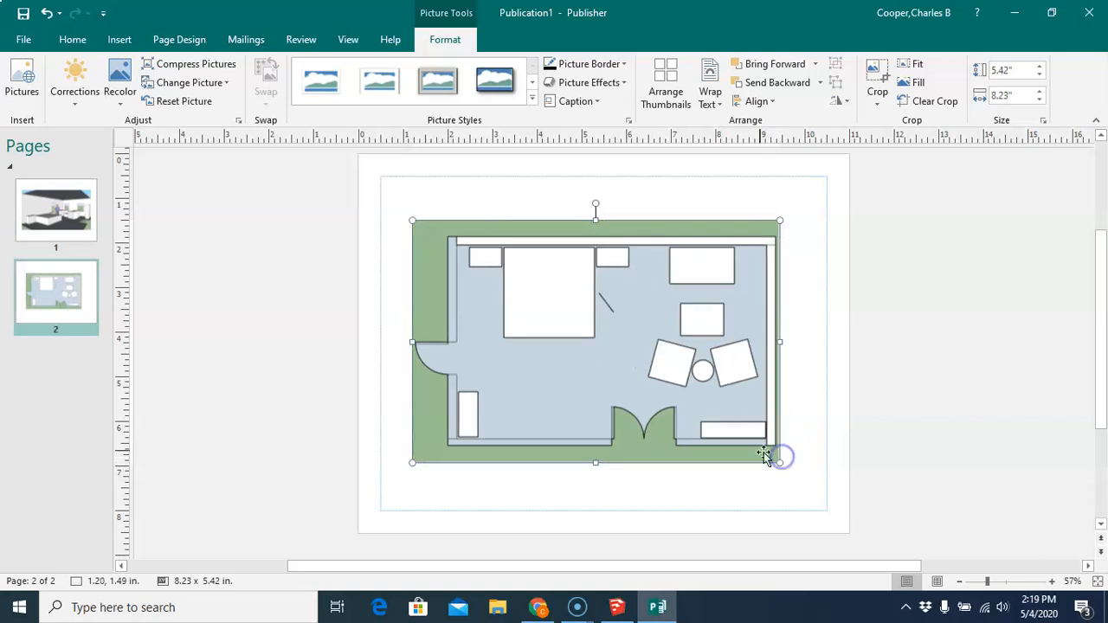
left_click(736, 487)
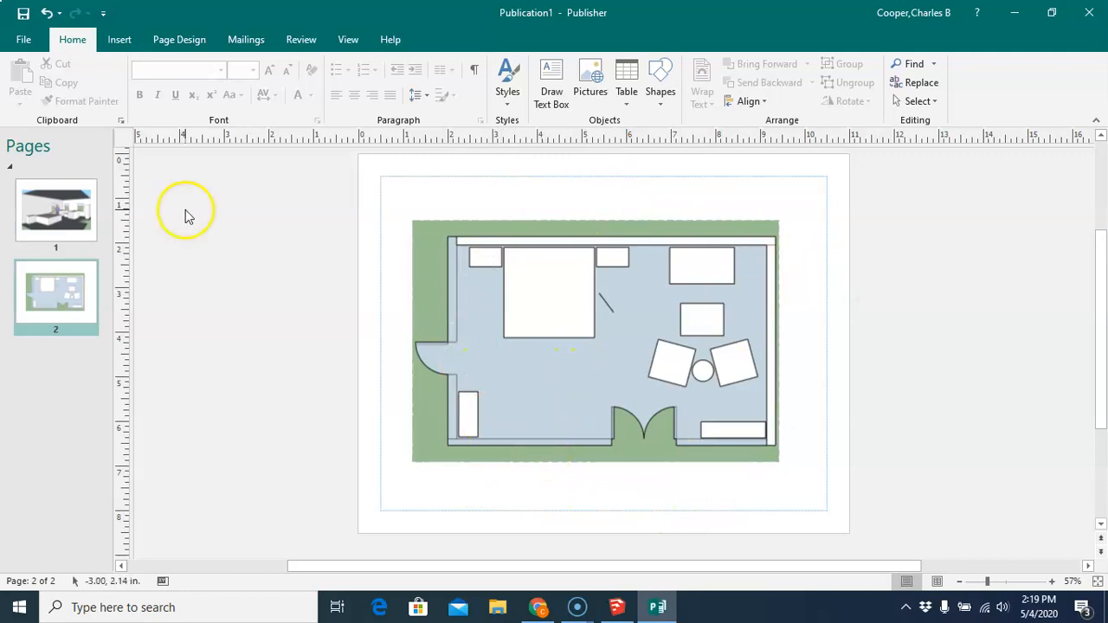
- Add a third page, insert the Bedroom Bed Wall picture, and move it to the lower part of the page
left_click(117, 40)
left_click(20, 76)
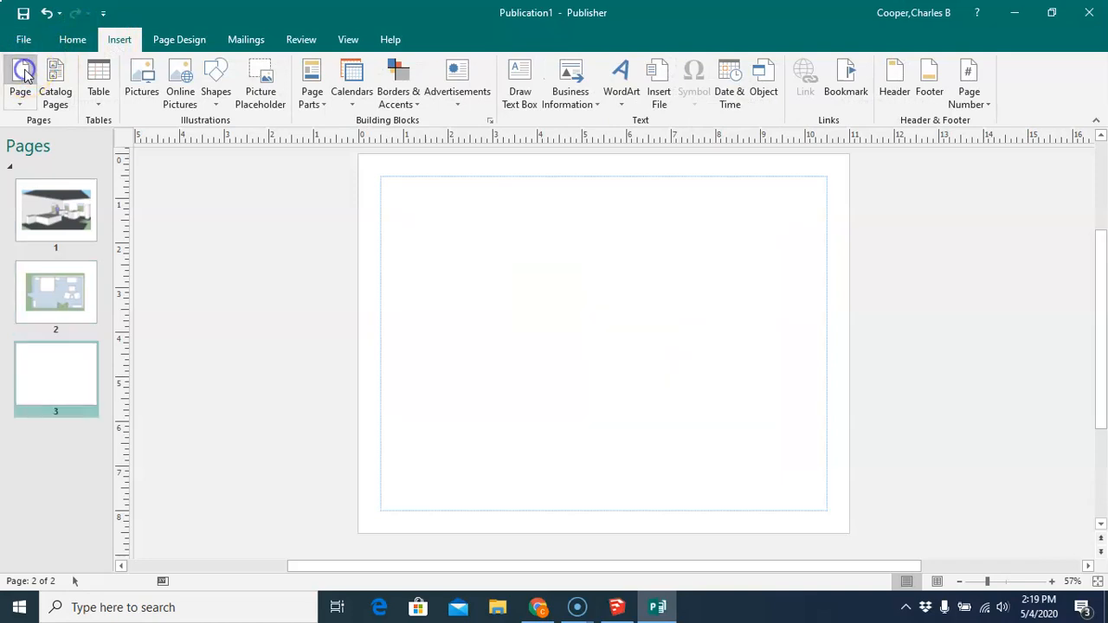
left_click(139, 76)
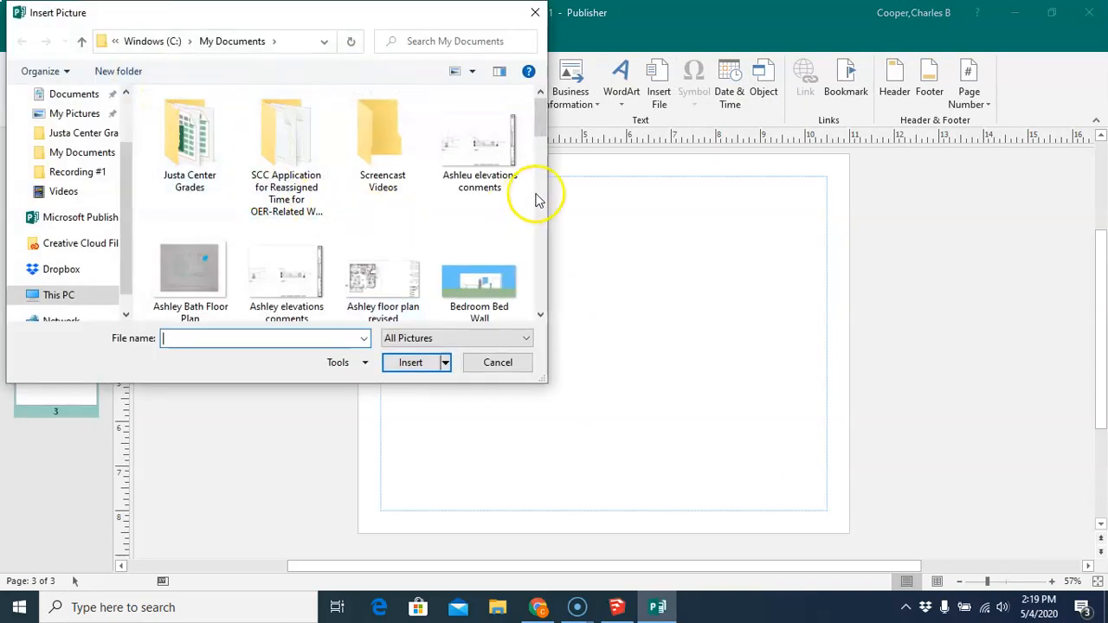
left_click(484, 281)
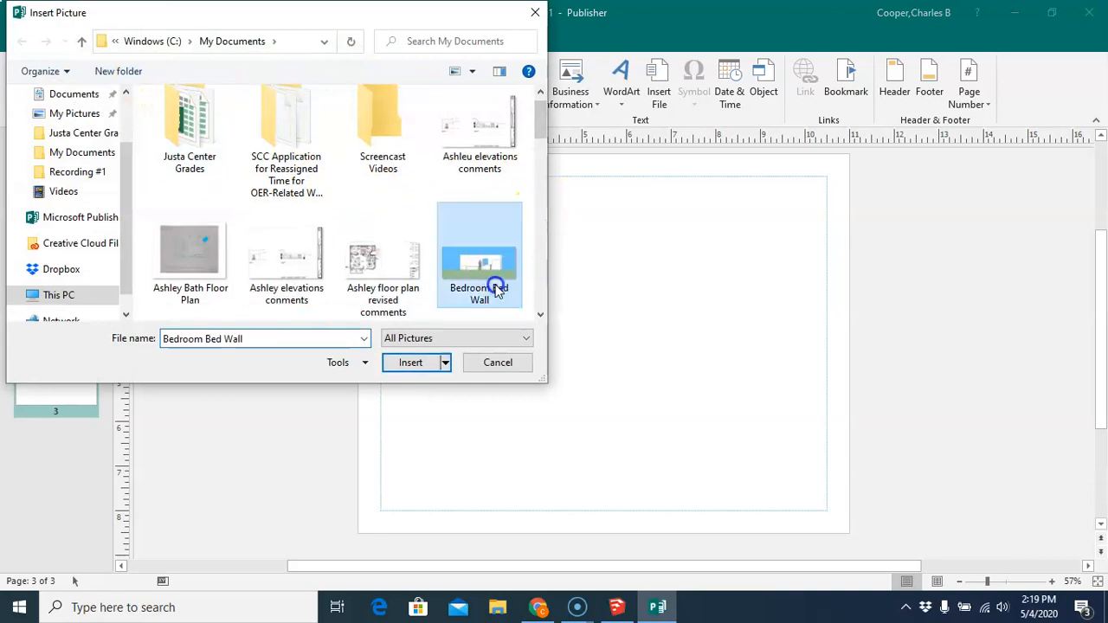
left_click(418, 366)
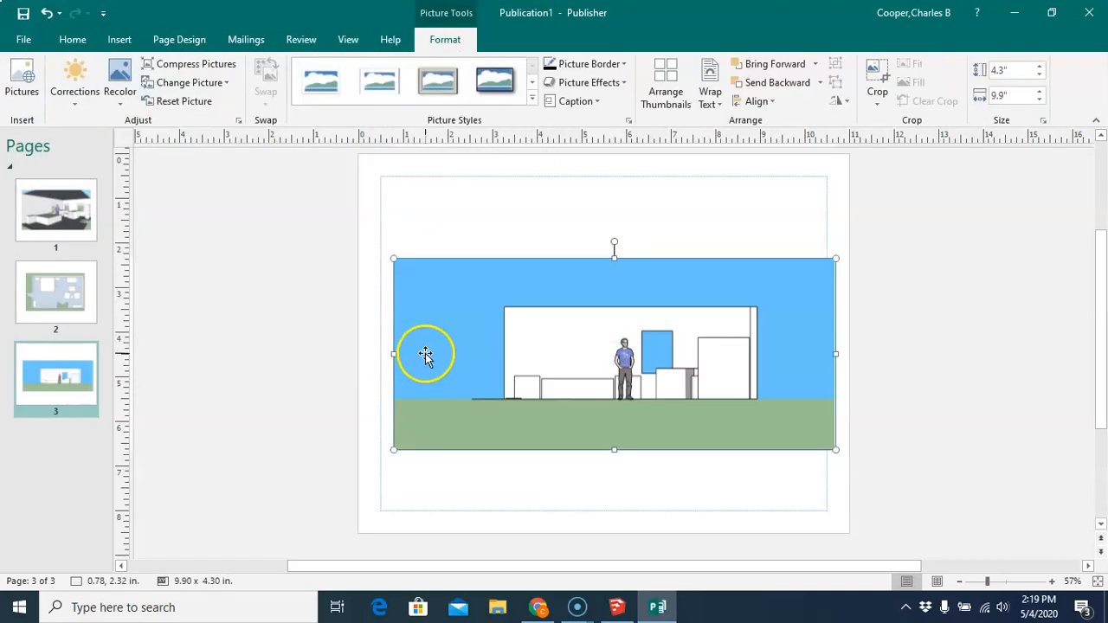
left_click_drag(453, 305, 447, 398)
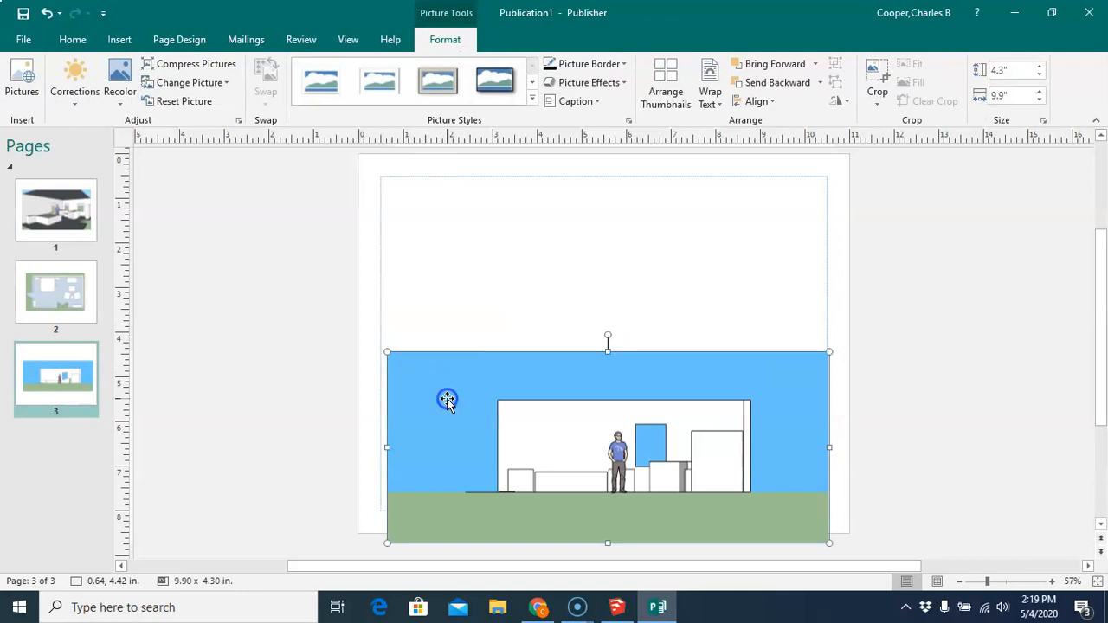
left_click(287, 262)
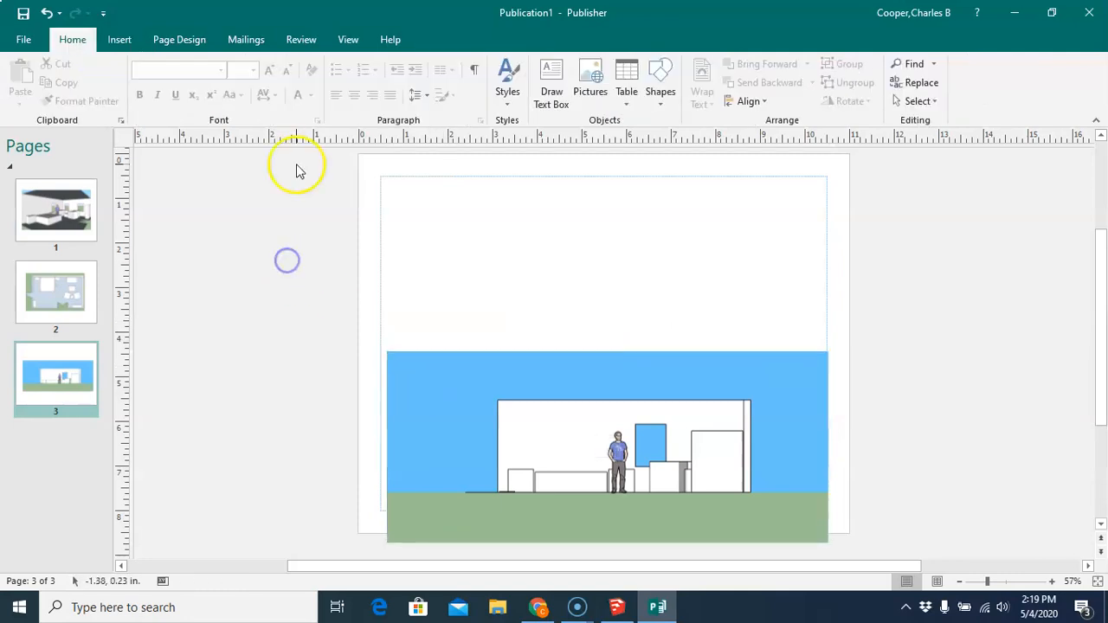
- Insert the Bedroom Window Wall picture from My Documents onto the third page
left_click(121, 38)
left_click(159, 82)
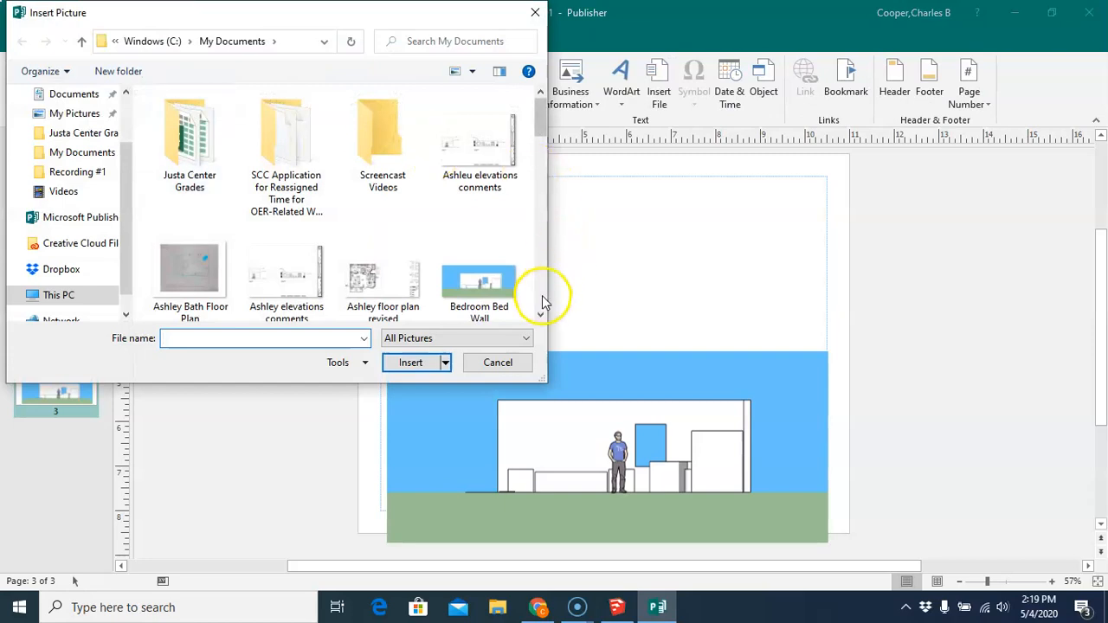
scroll(540, 314, "down", 3)
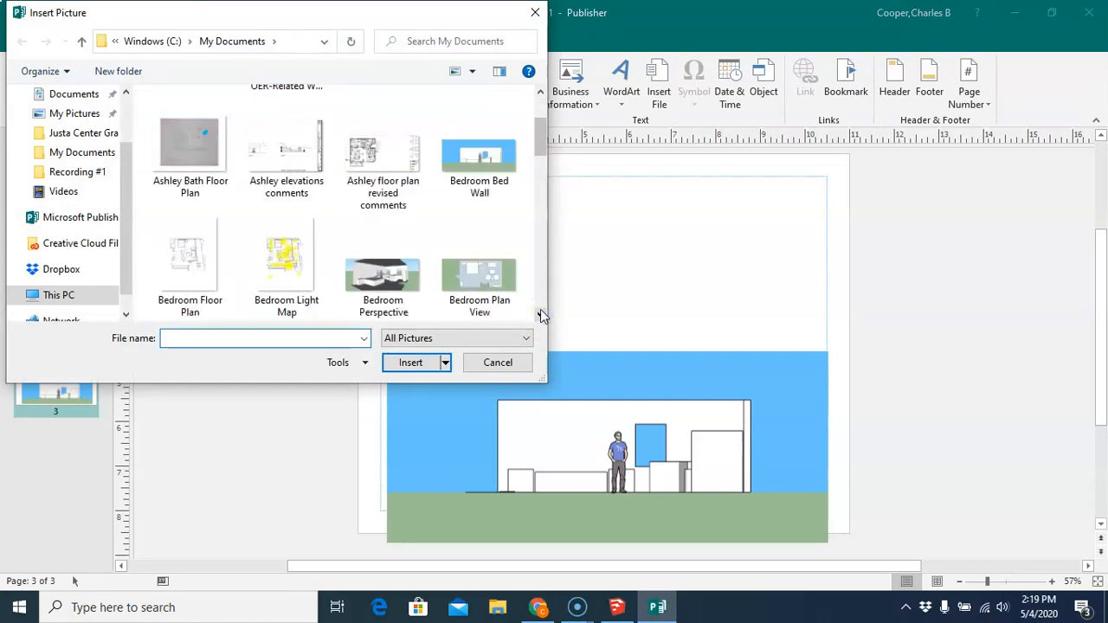
scroll(540, 311, "down", 3)
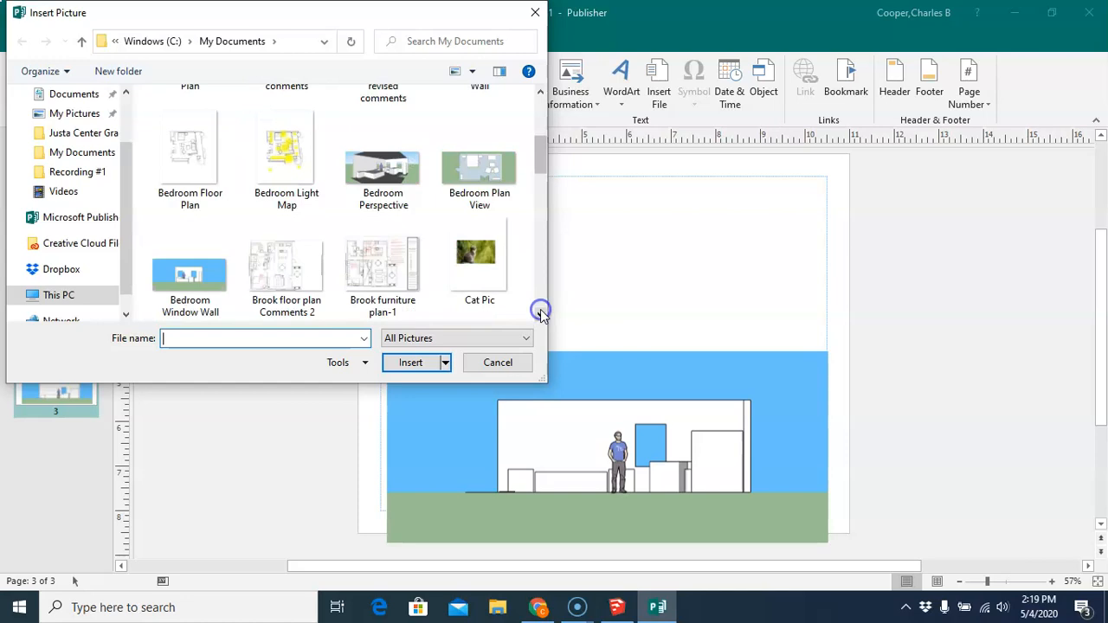
left_click(192, 275)
left_click(410, 361)
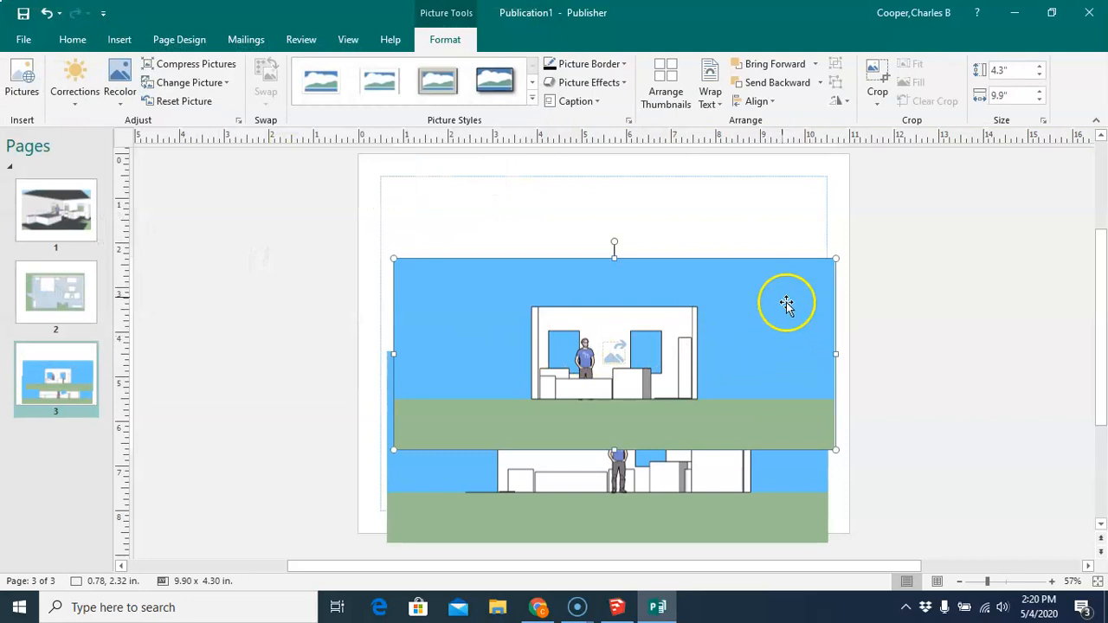
- Crop the window wall picture to about 3.56 x 2.42 in and move it to the top of the page
left_click(874, 74)
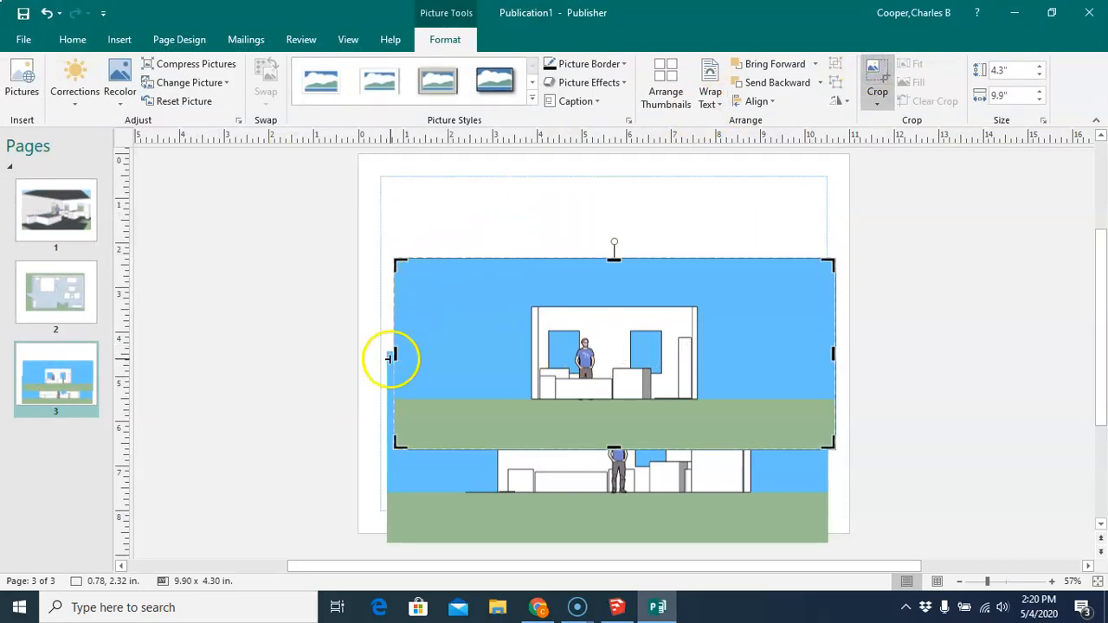
left_click_drag(393, 355, 532, 365)
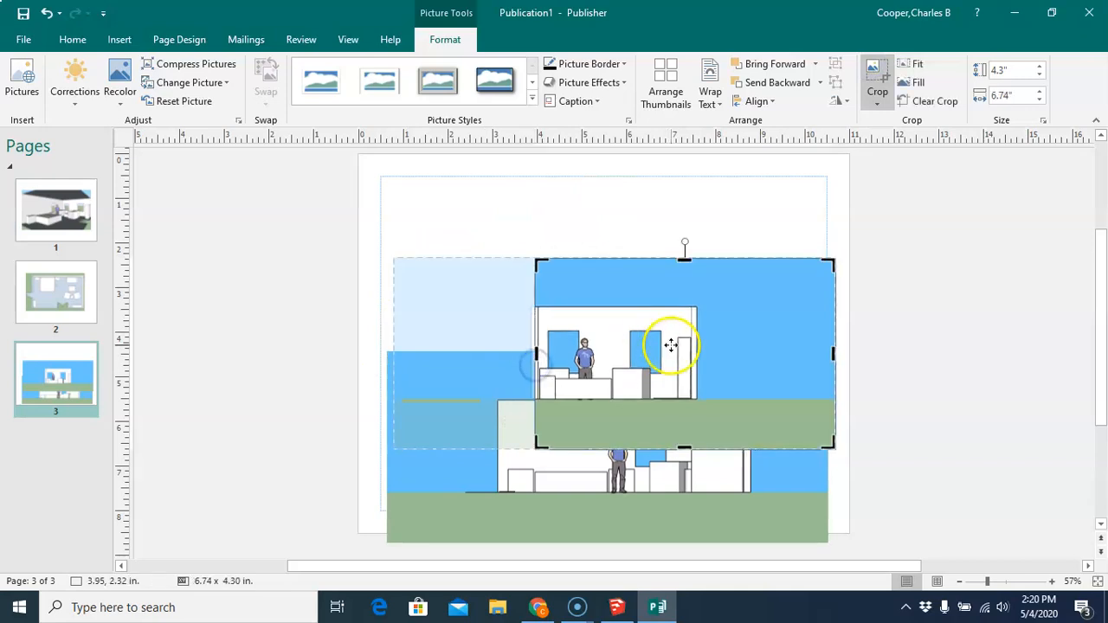
left_click_drag(830, 357, 692, 354)
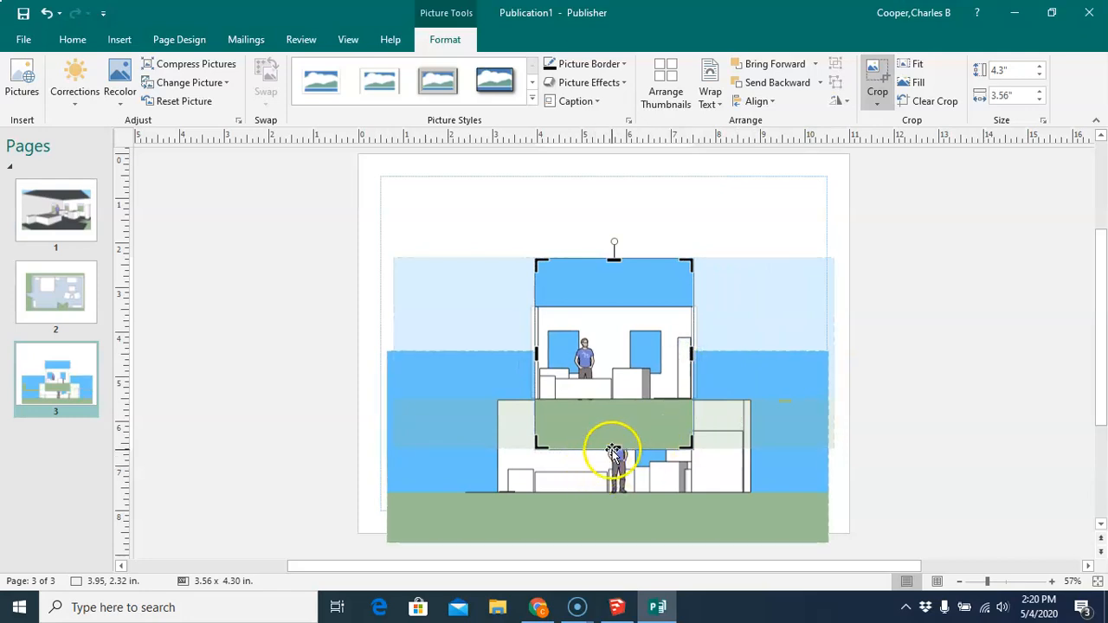
left_click_drag(614, 448, 611, 404)
left_click_drag(614, 257, 615, 301)
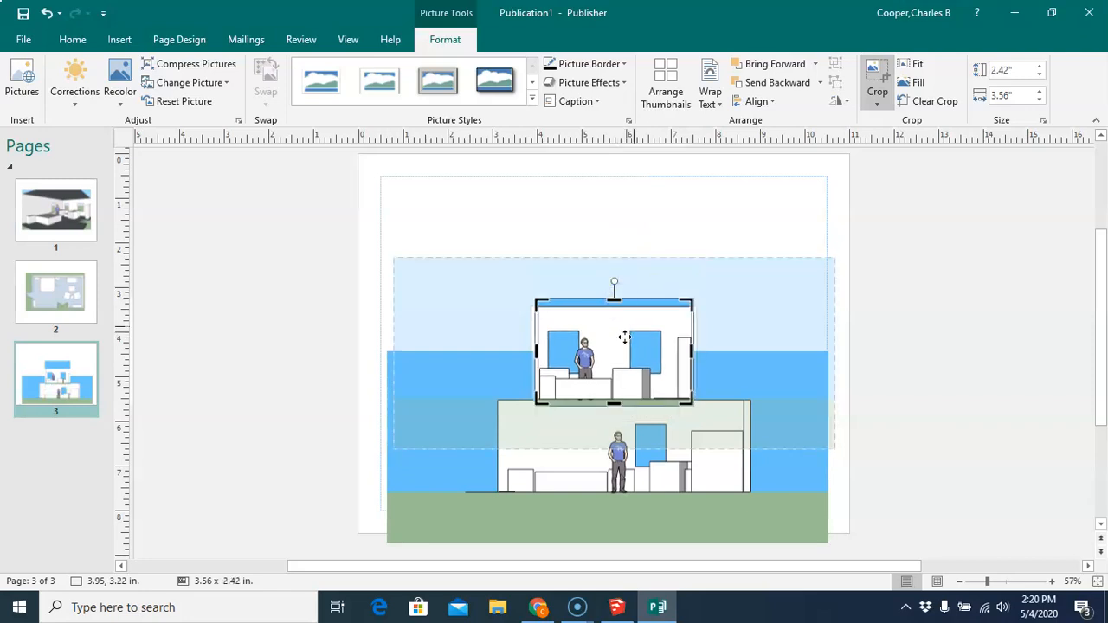
left_click(905, 267)
left_click_drag(610, 358, 596, 252)
- Raise the bed wall picture, crop its sides to about 5.74 in wide, and trim its top and bottom
left_click_drag(606, 424, 605, 396)
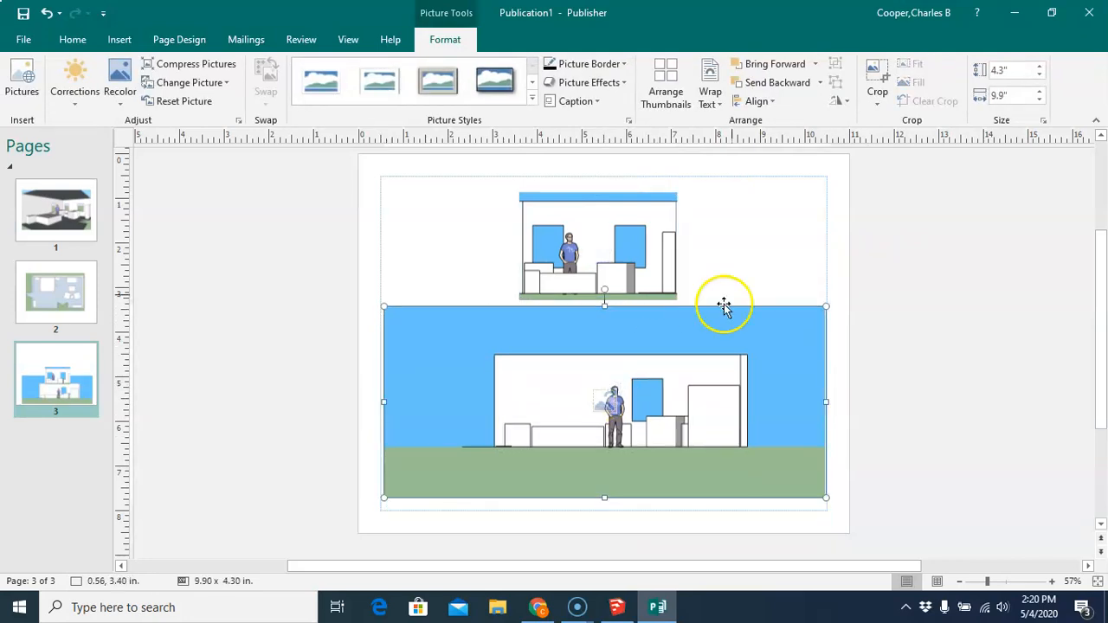
left_click(877, 76)
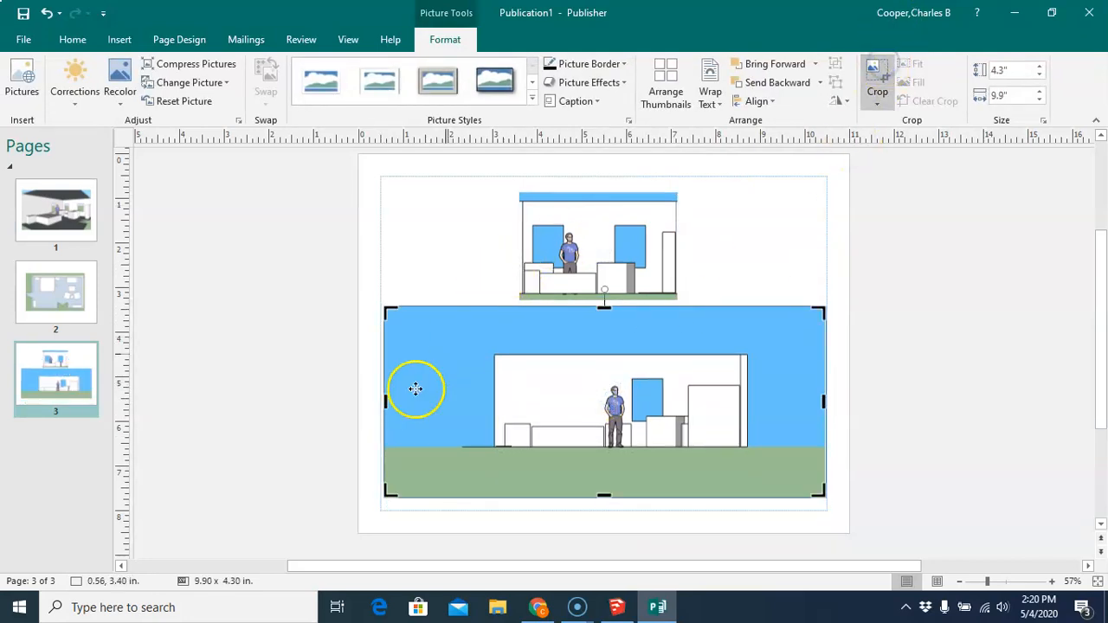
left_click_drag(387, 402, 488, 410)
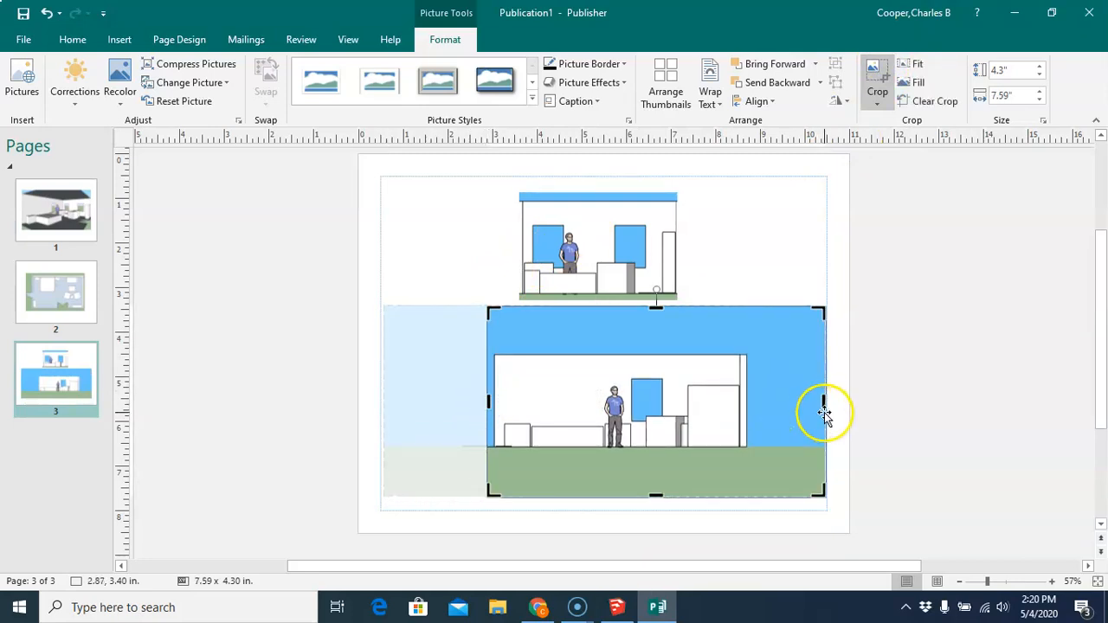
left_click_drag(824, 404, 741, 402)
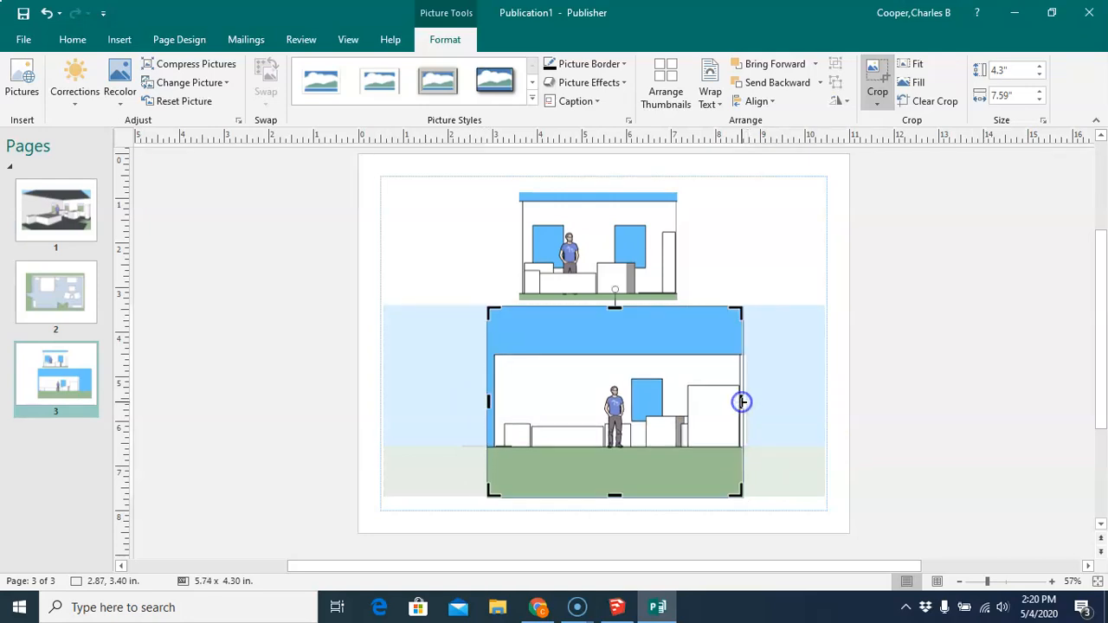
left_click_drag(615, 491, 616, 460)
left_click_drag(615, 310, 616, 338)
left_click(939, 348)
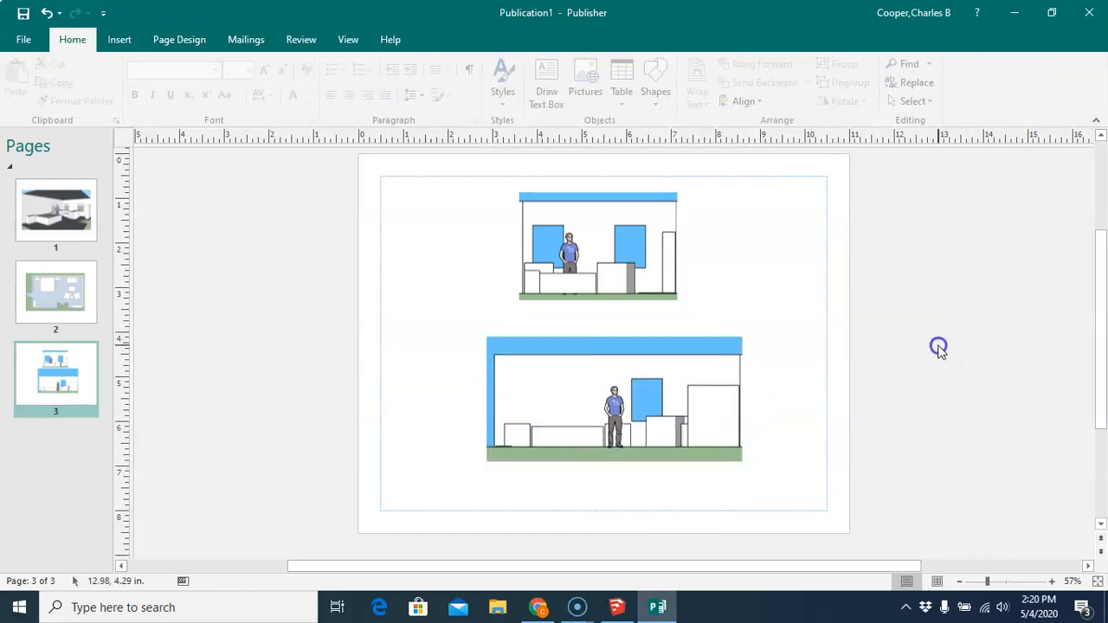
- Enlarge the window wall picture from its corner to about 3.91 x 2.66 in
left_click(605, 216)
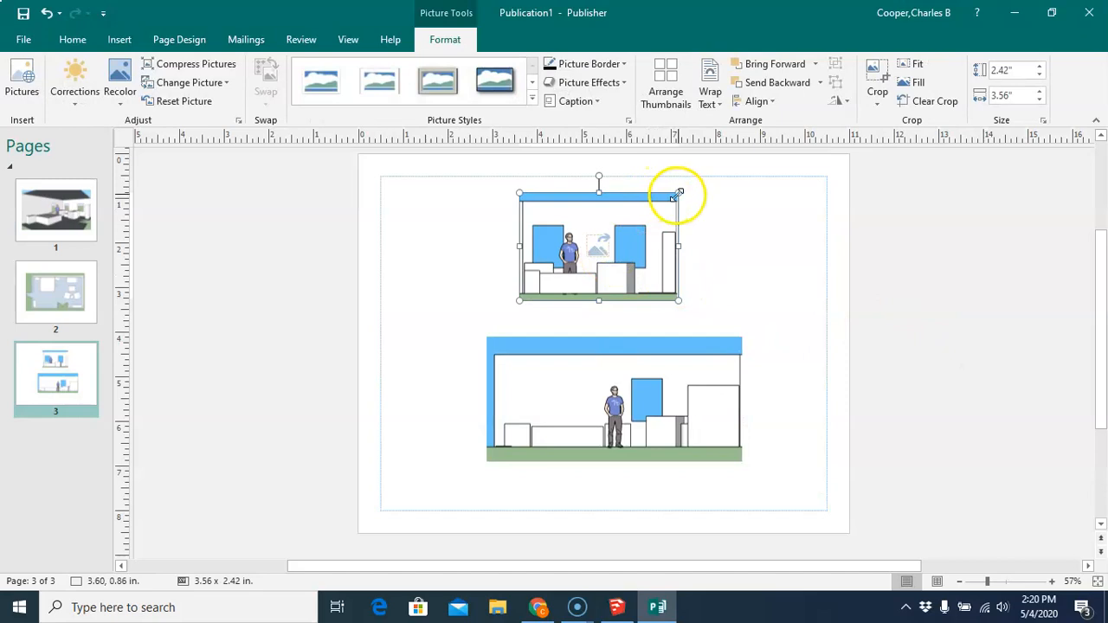
left_click_drag(694, 186, 693, 186)
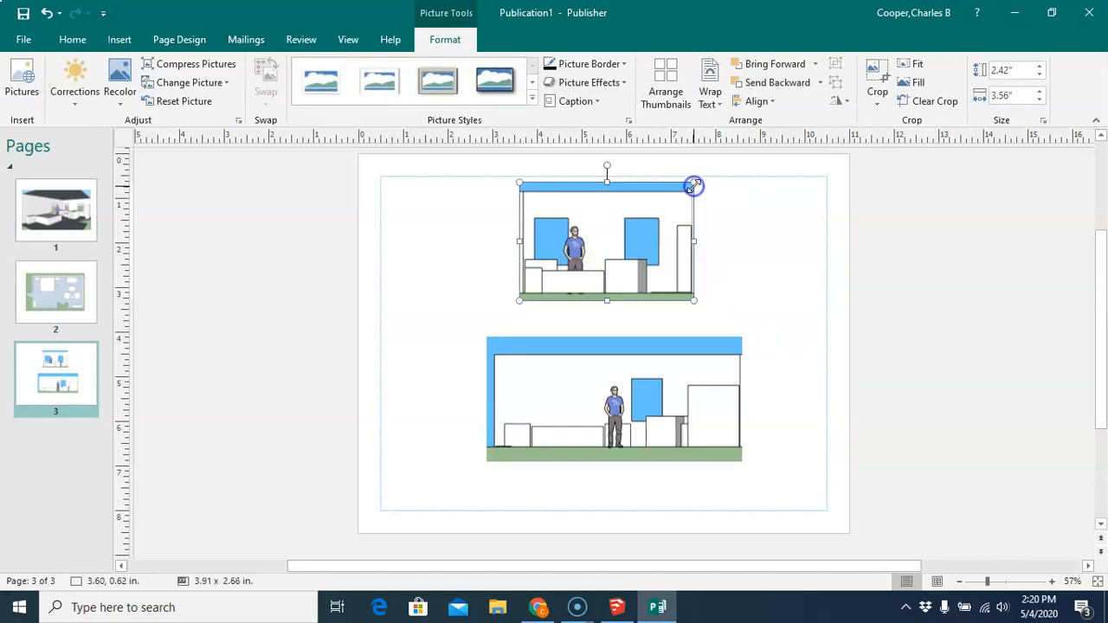